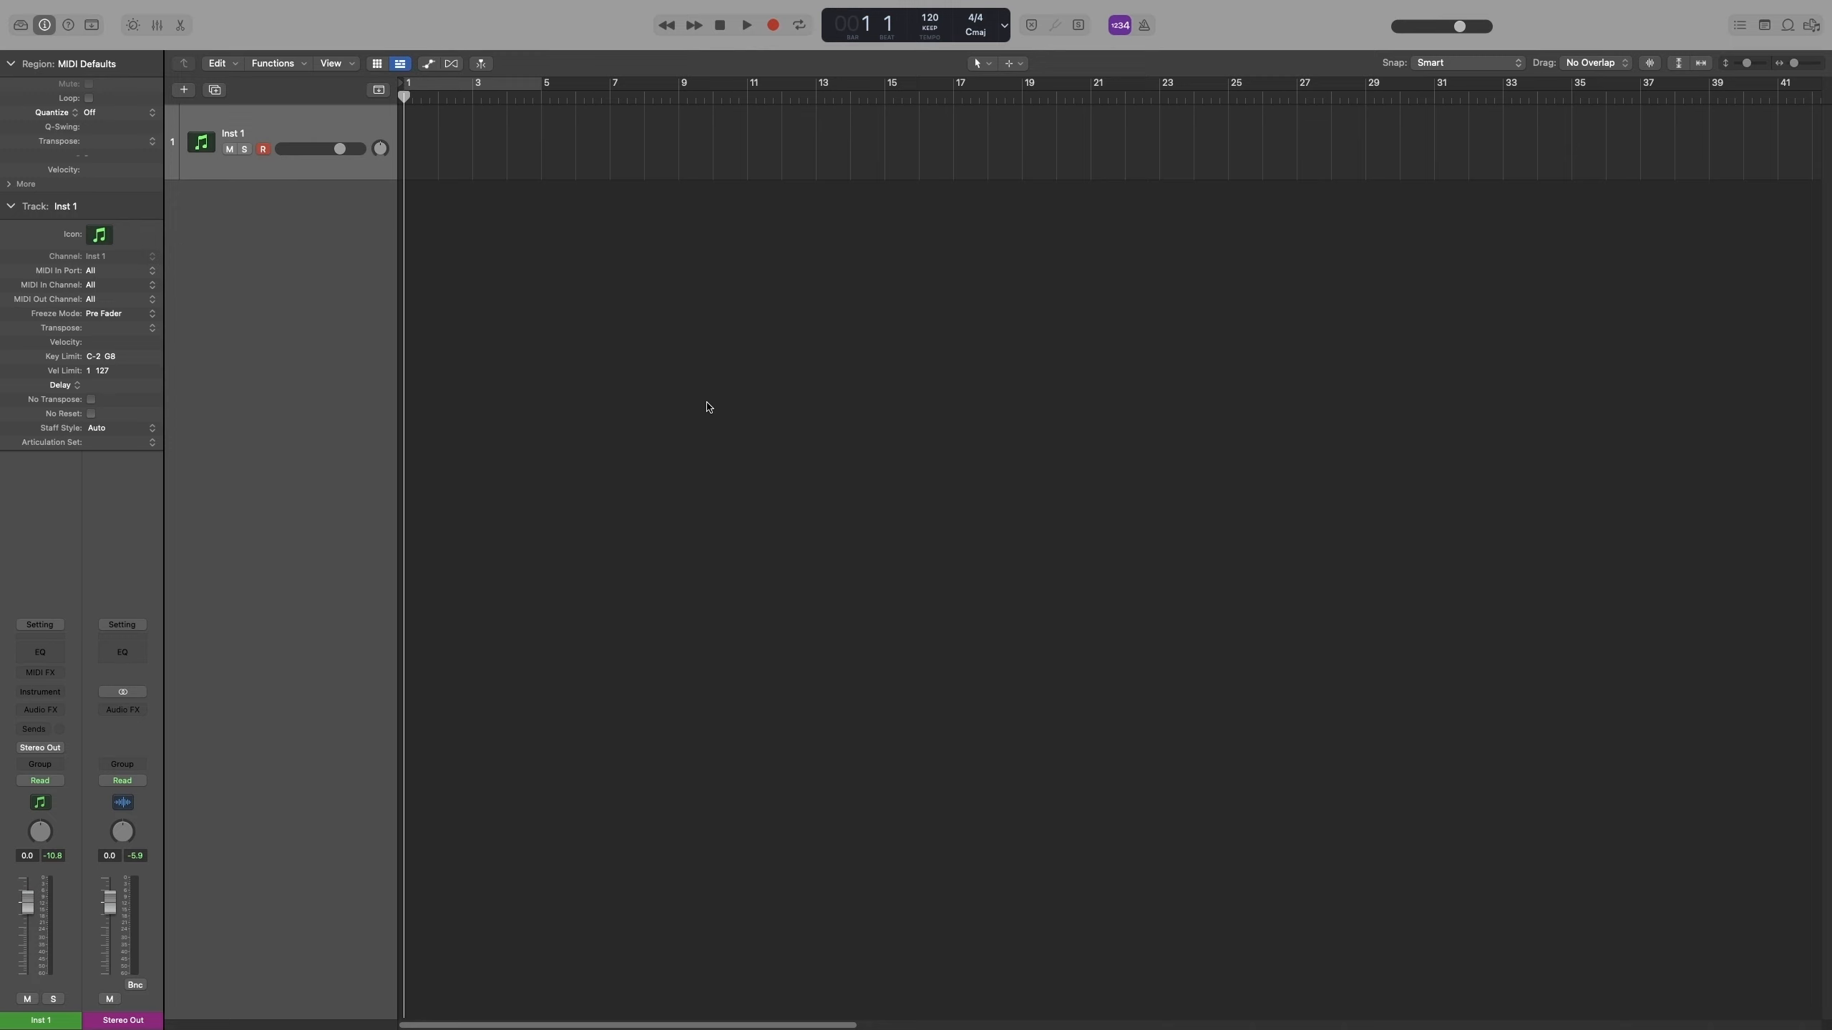
# Load Alchemy as the track's instrument with the Titanic Anthem preset from the Keys category, and close its window.
pyautogui.click(40, 692)
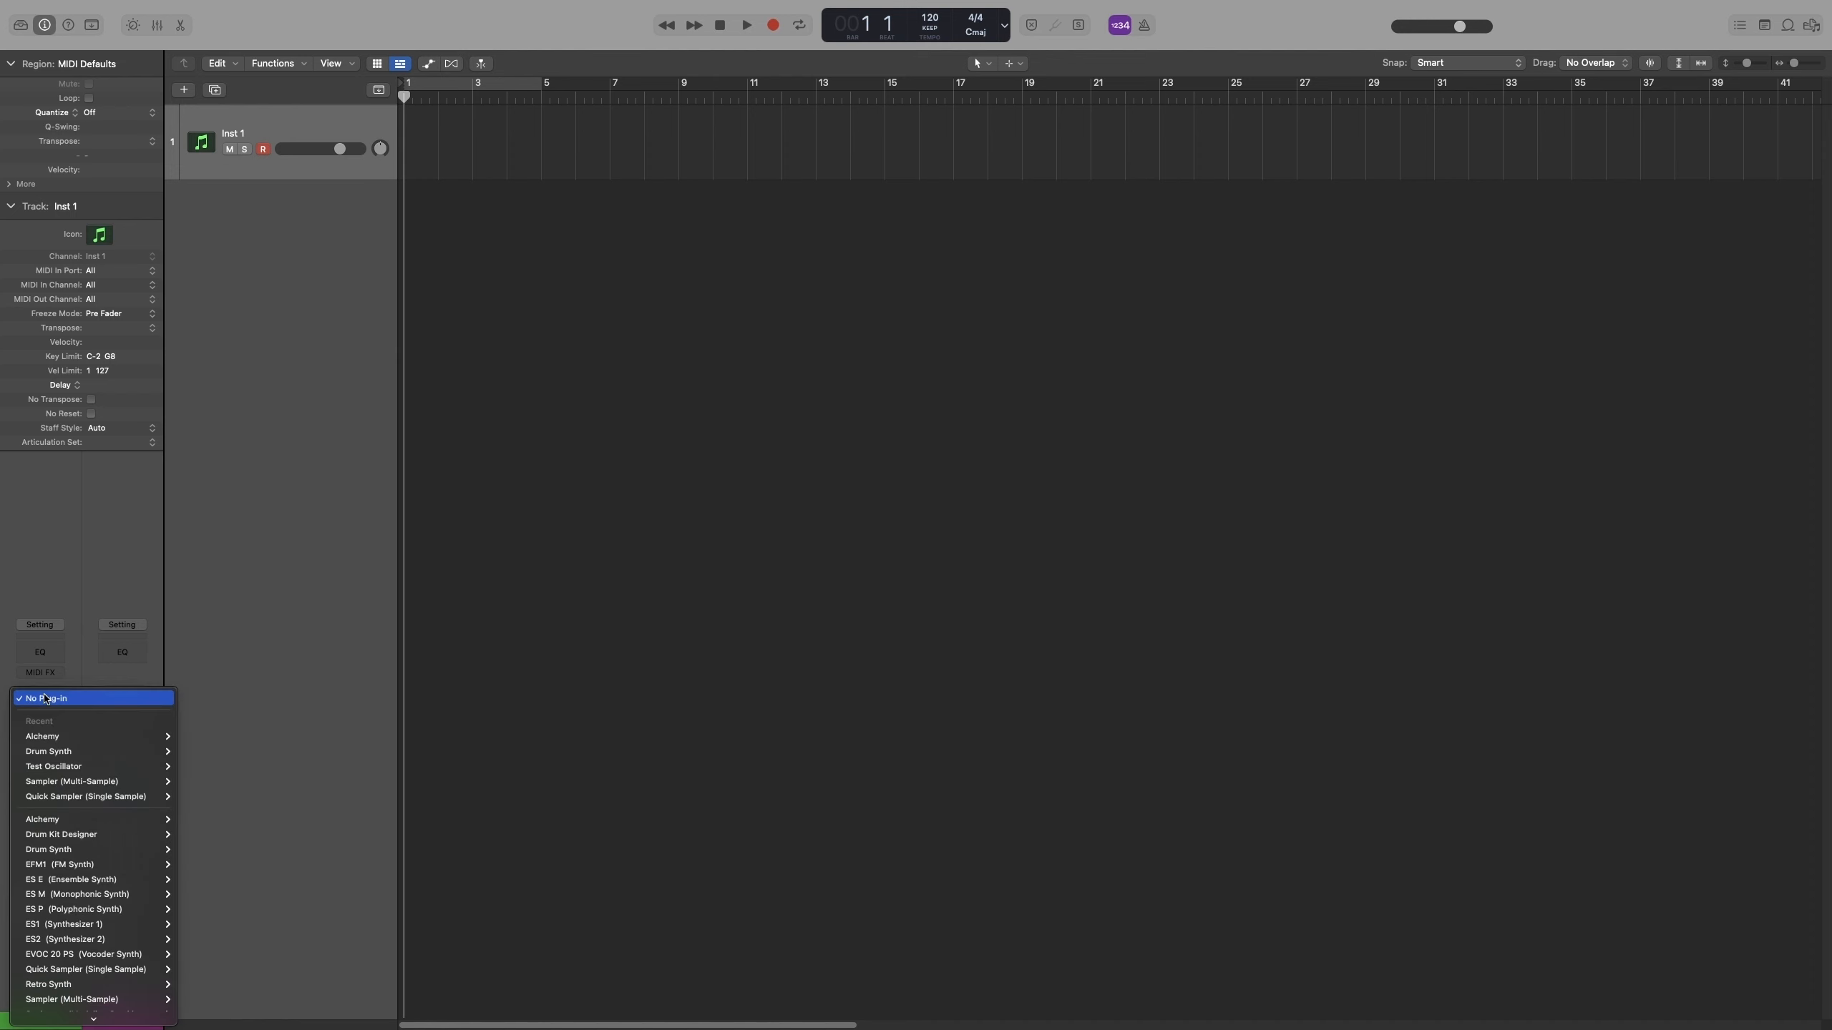
pyautogui.click(61, 737)
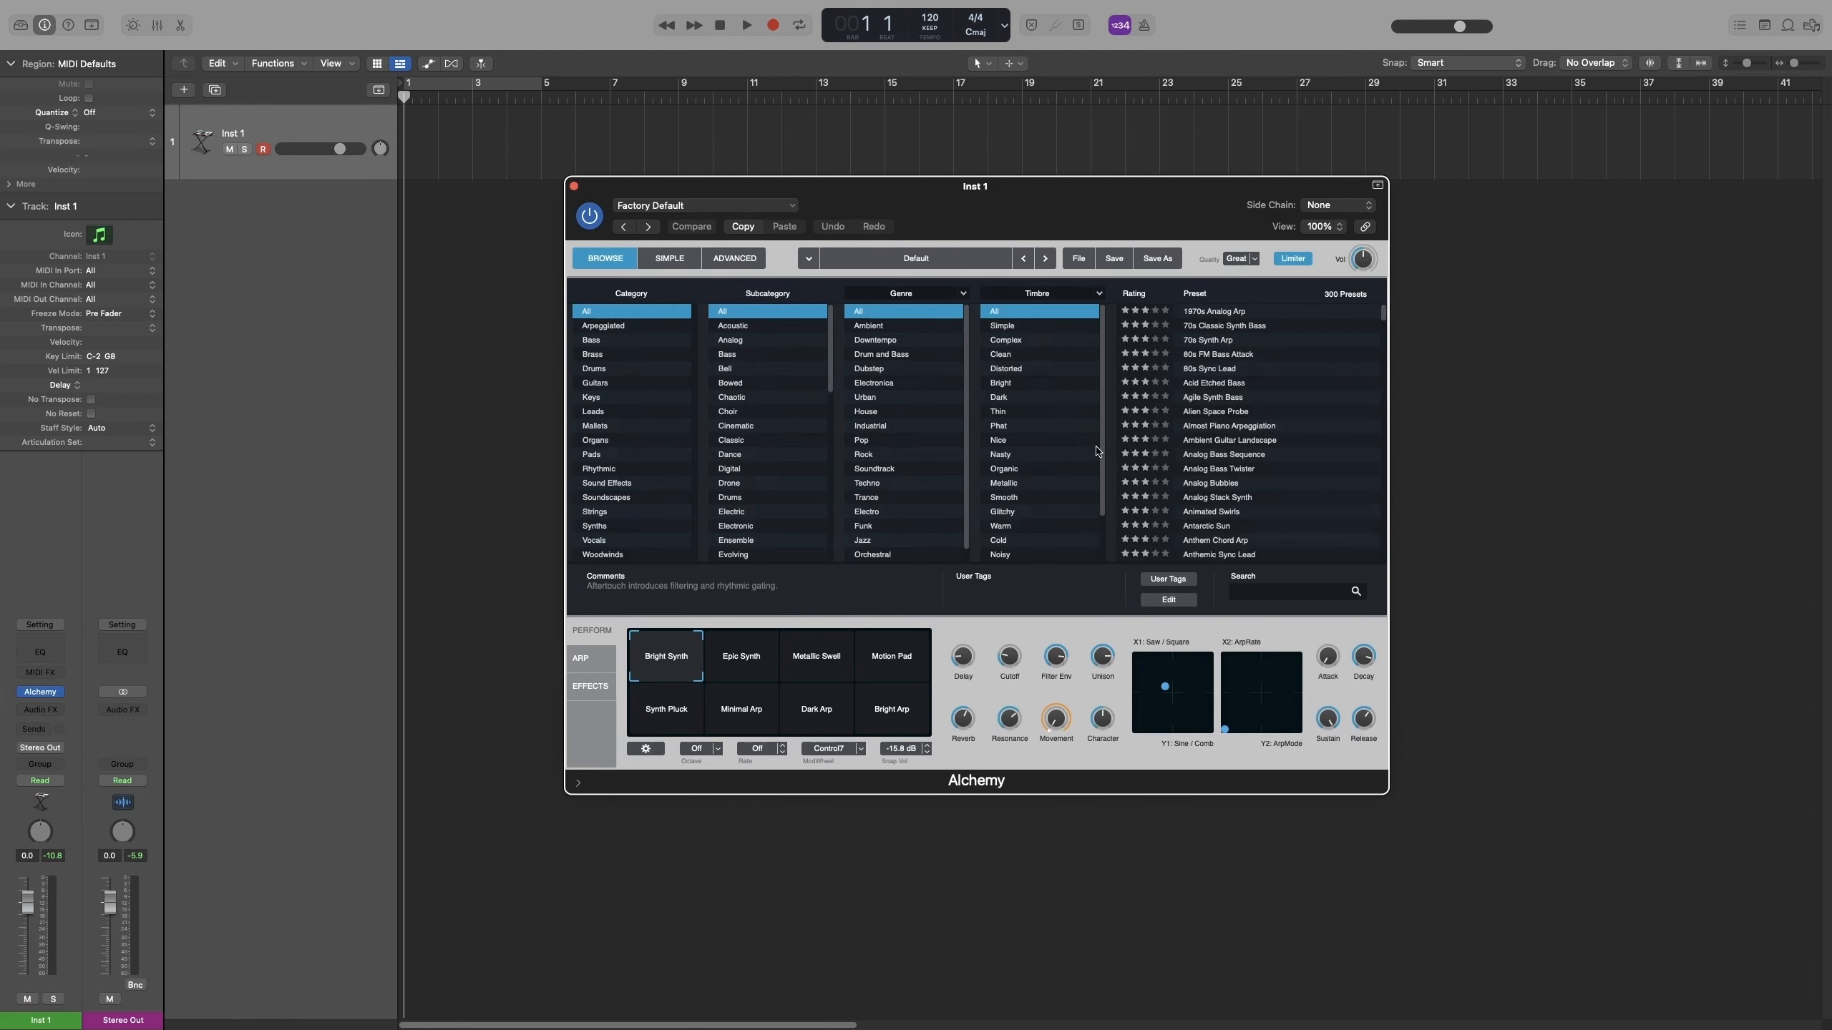
pyautogui.click(591, 341)
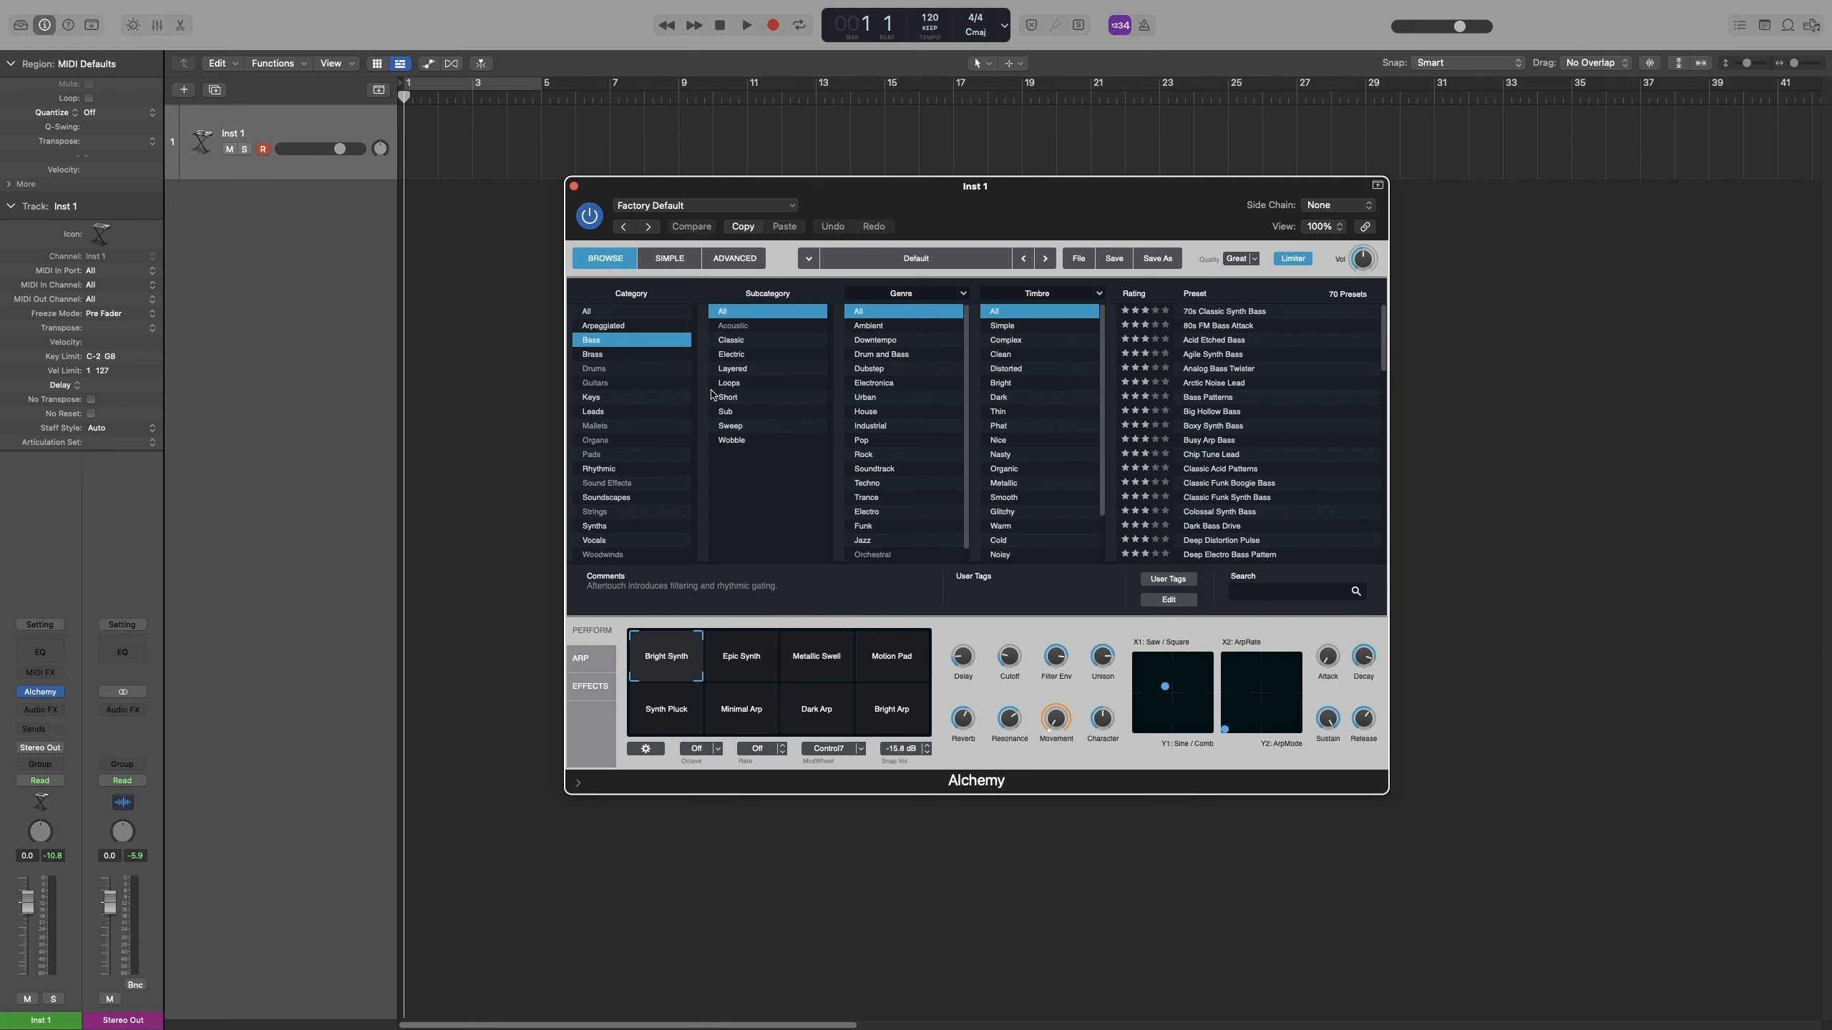
pyautogui.click(593, 397)
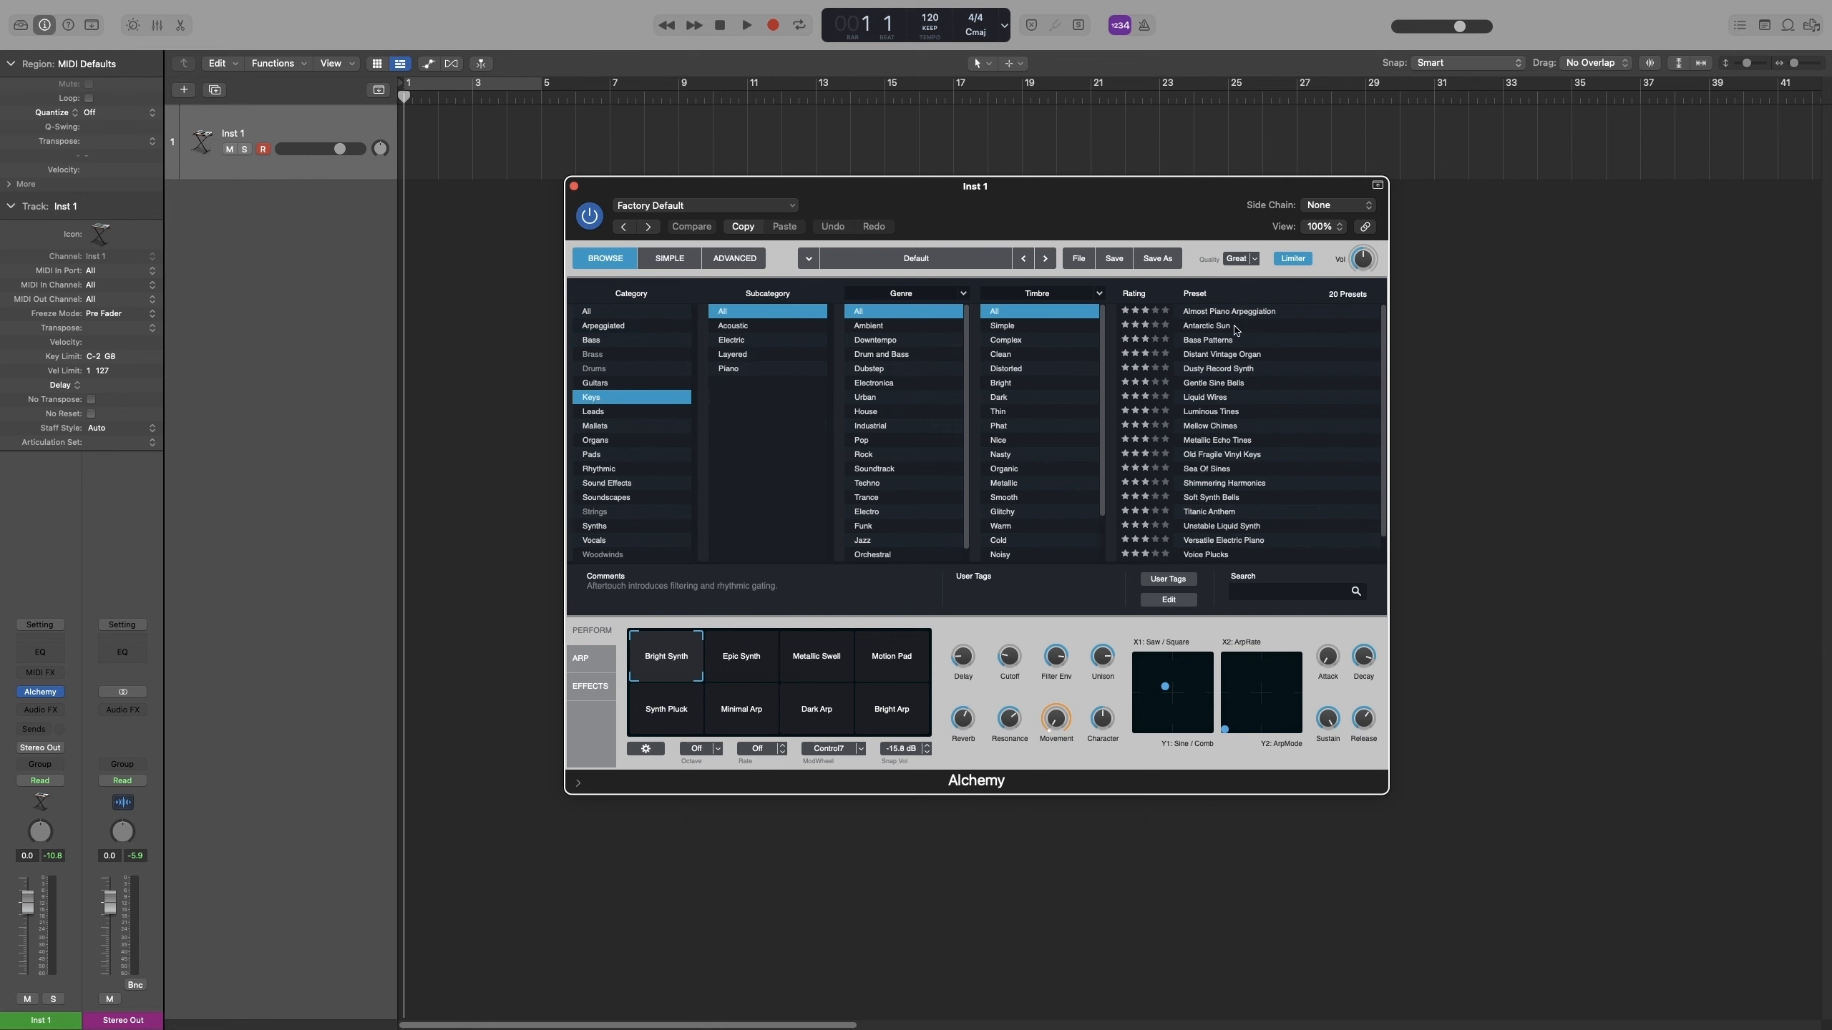
pyautogui.click(1208, 512)
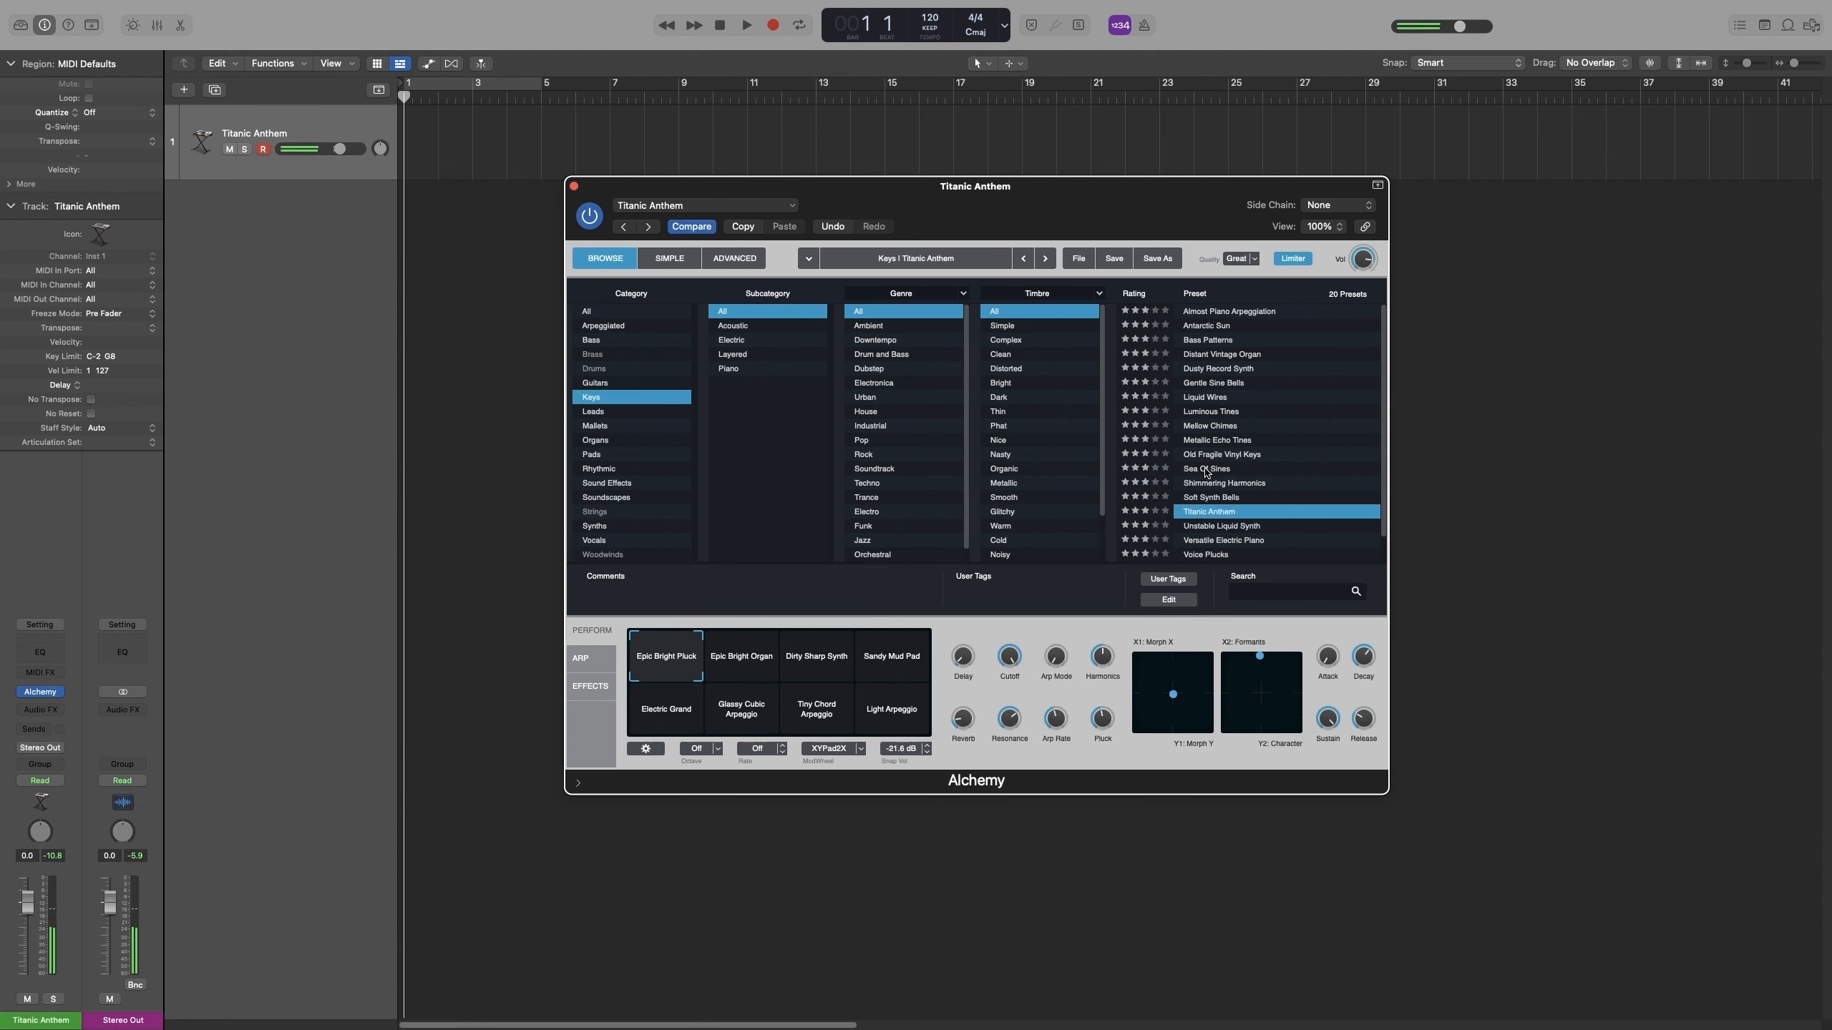
pyautogui.click(574, 187)
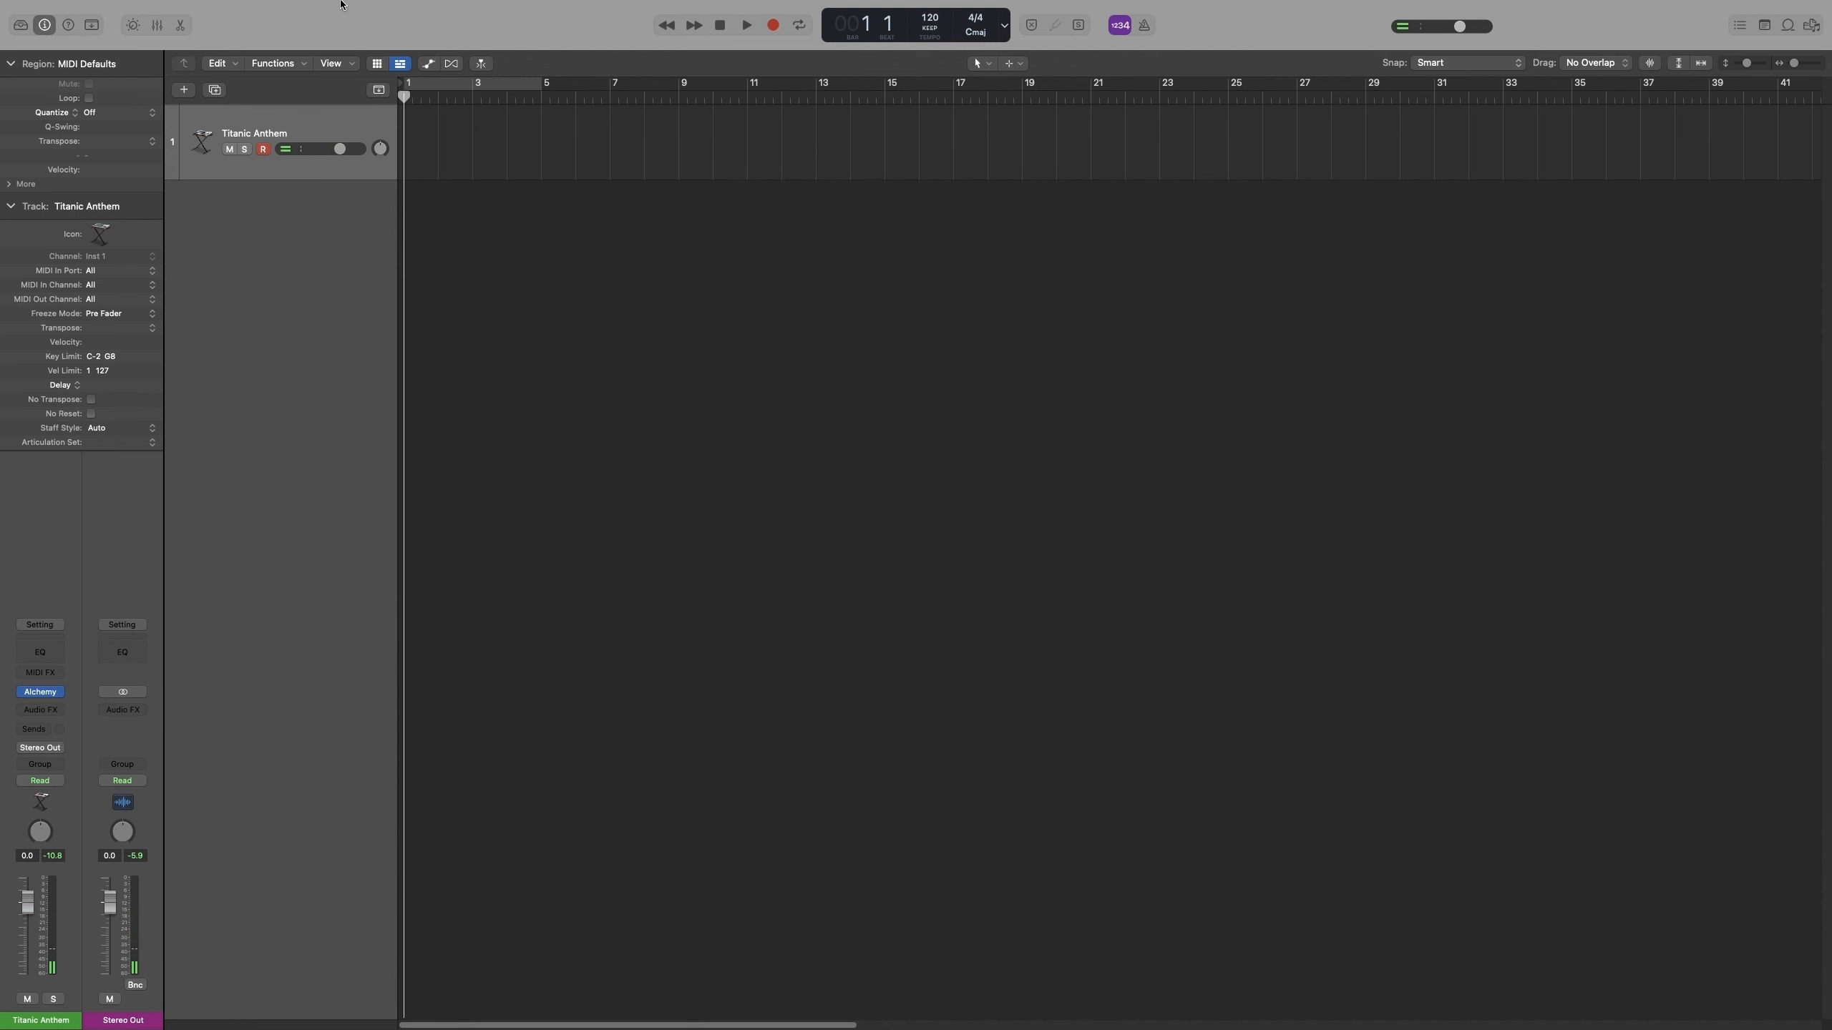
# Show the Step Input Keyboard for the Titanic Anthem track.
pyautogui.click(393, 7)
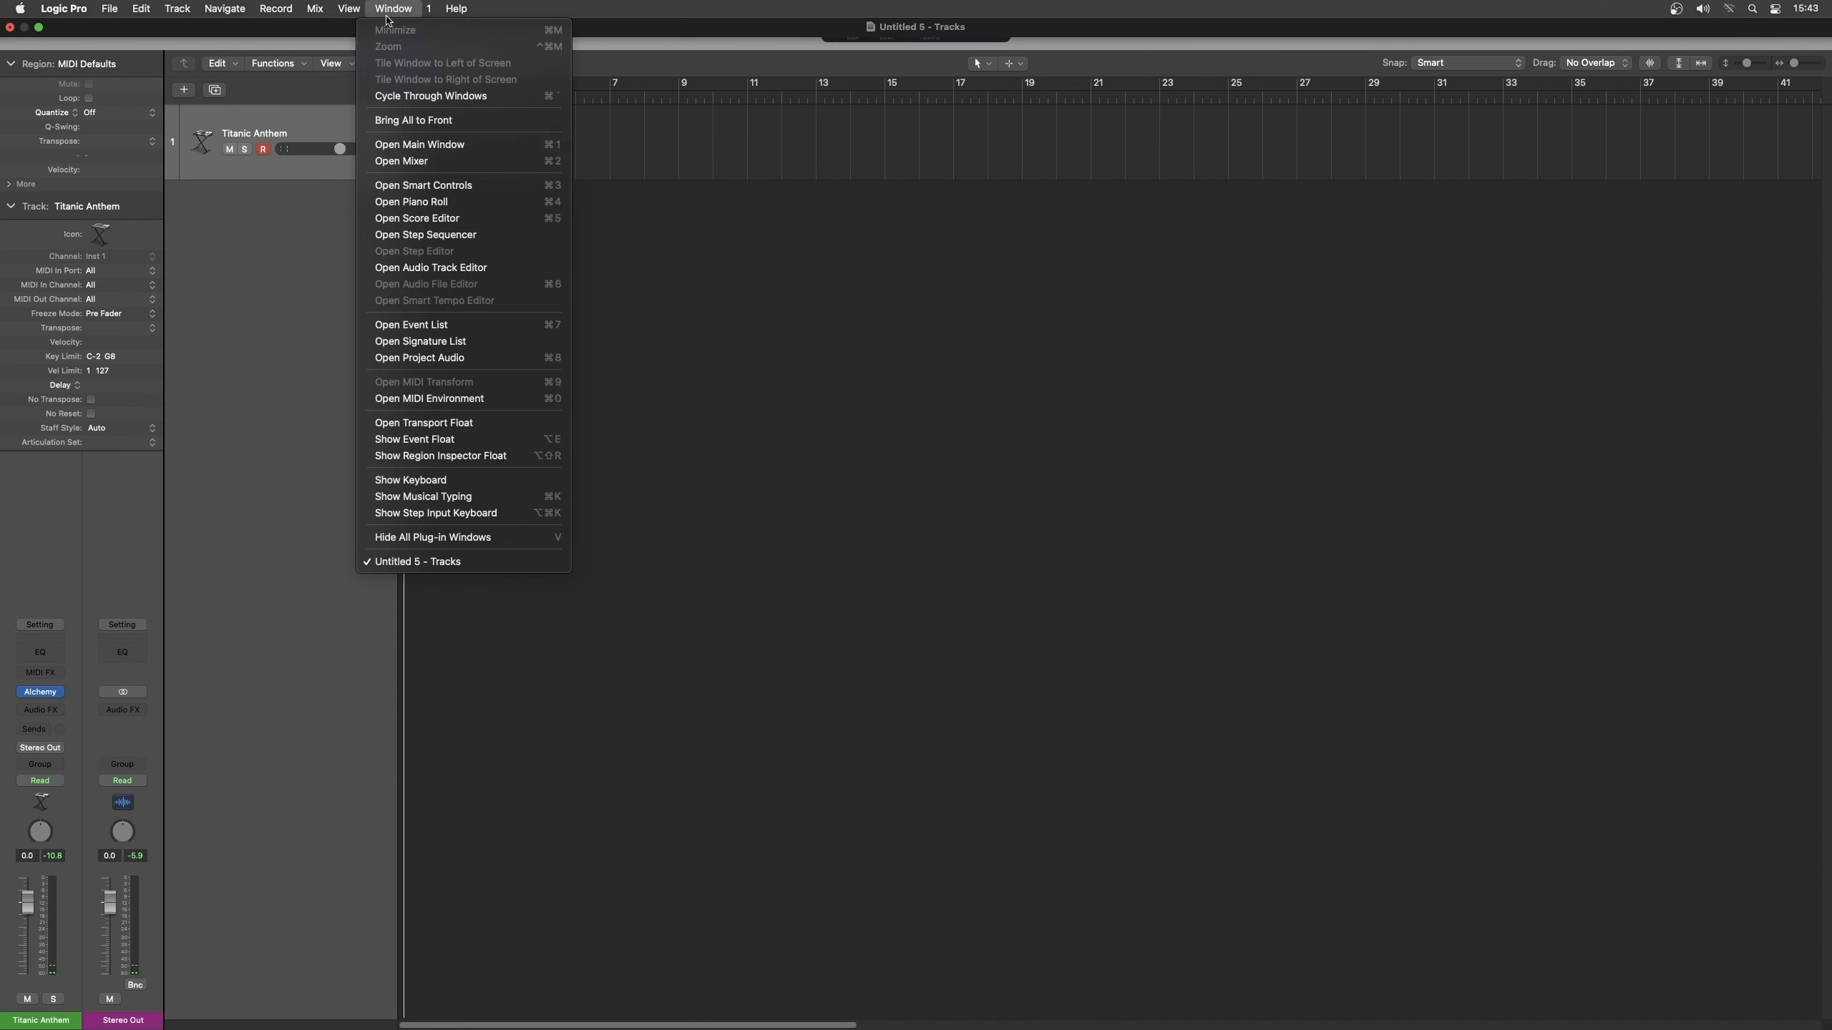
pyautogui.click(482, 516)
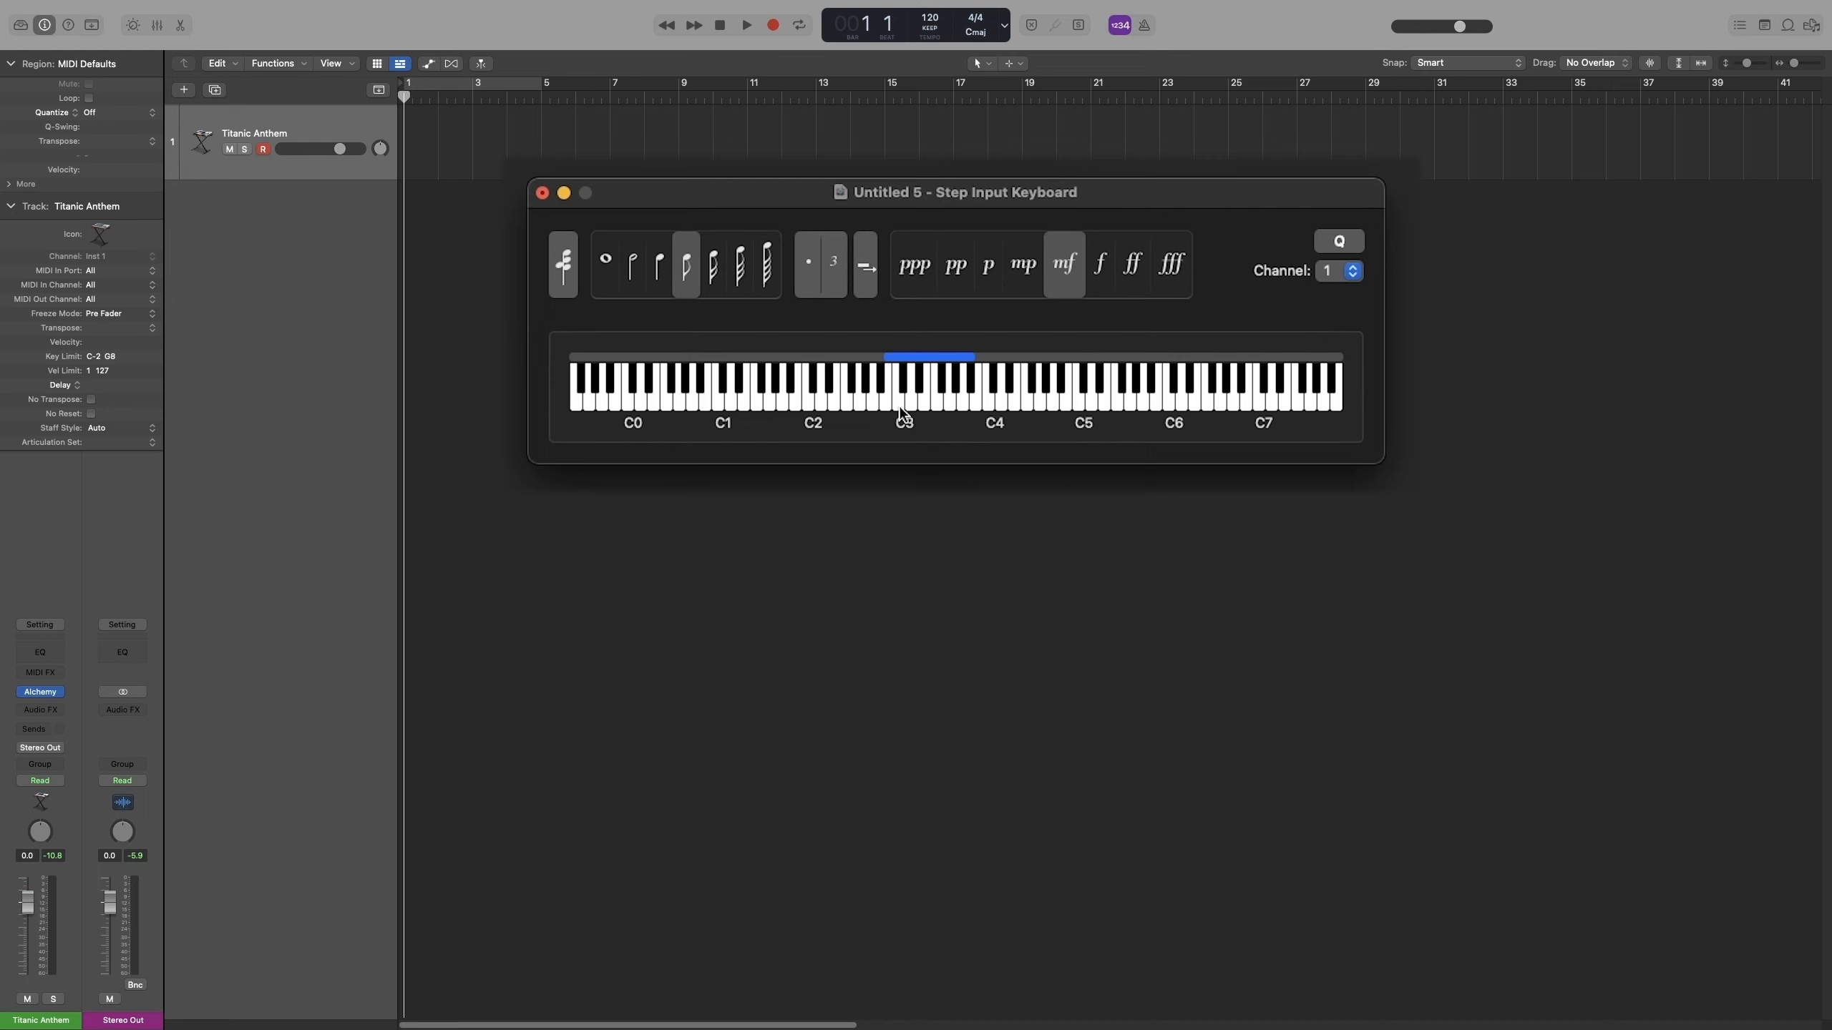
# Try out the Step Input Keyboard's chord, dotted and triplet options, quarter and eighth note lengths, and MIDI channel choices.
pyautogui.click(564, 285)
pyautogui.click(569, 285)
pyautogui.click(808, 286)
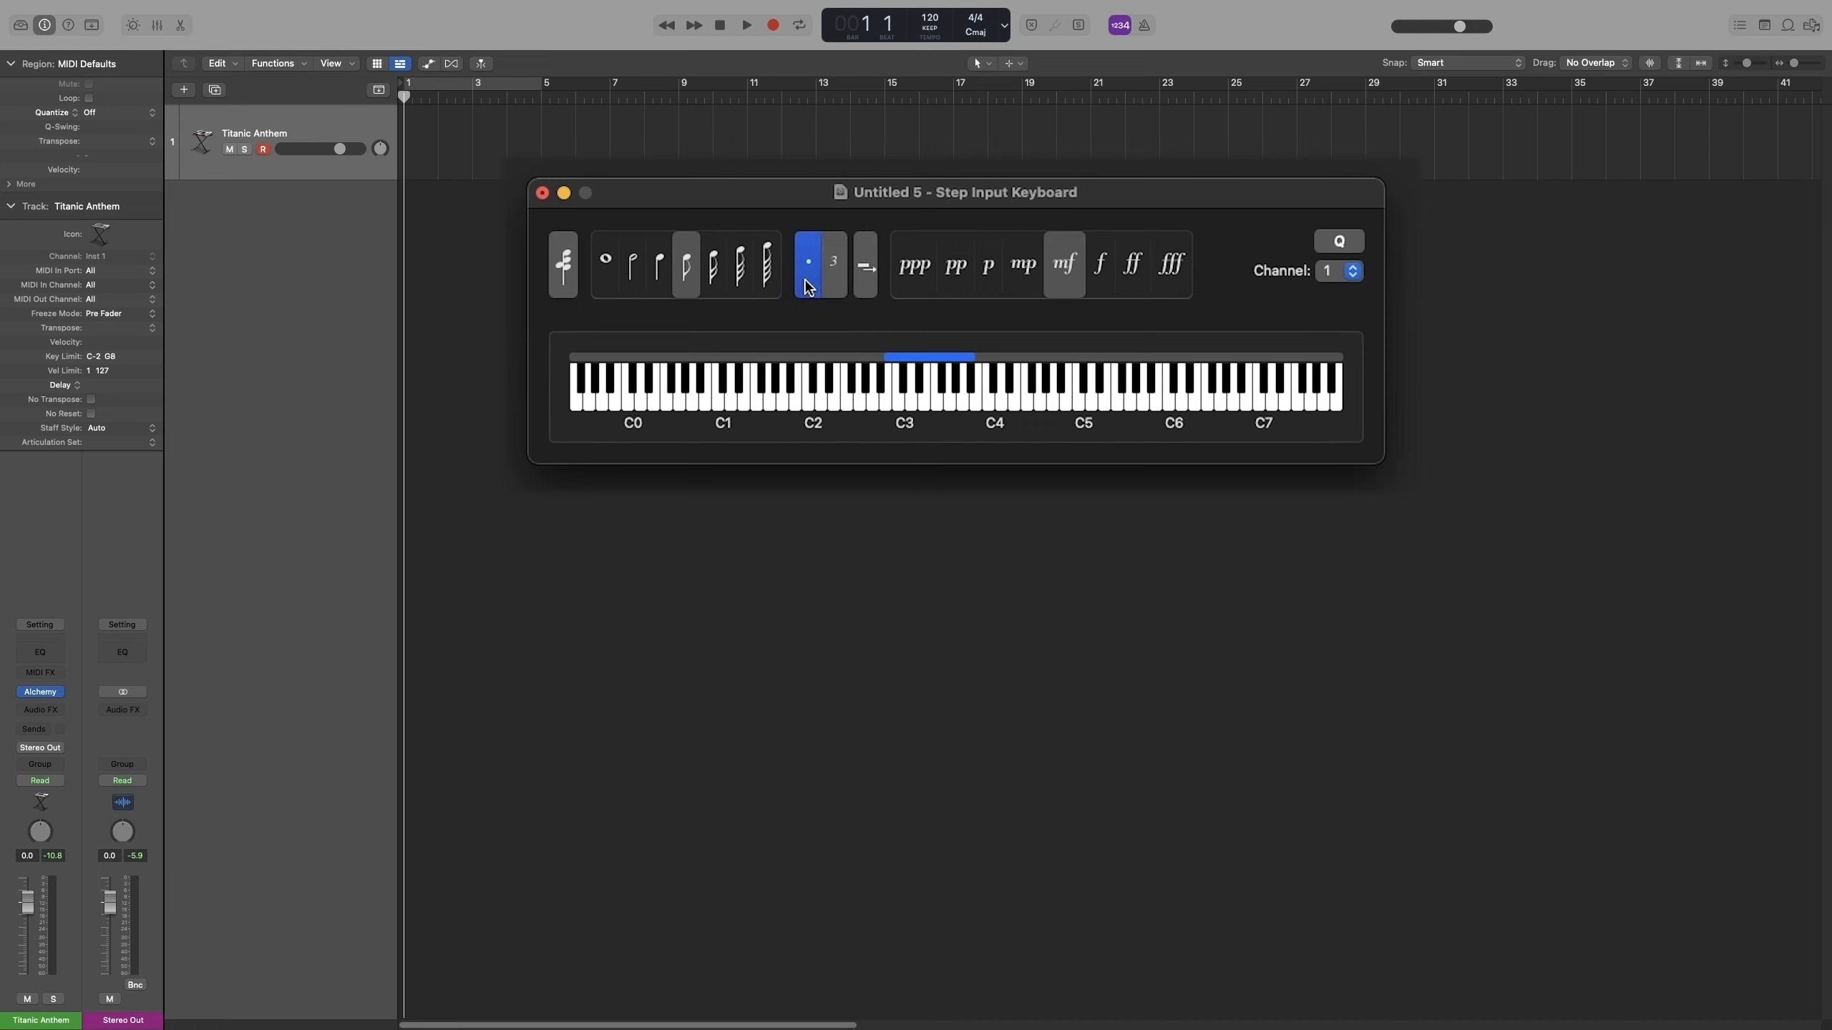
pyautogui.click(660, 274)
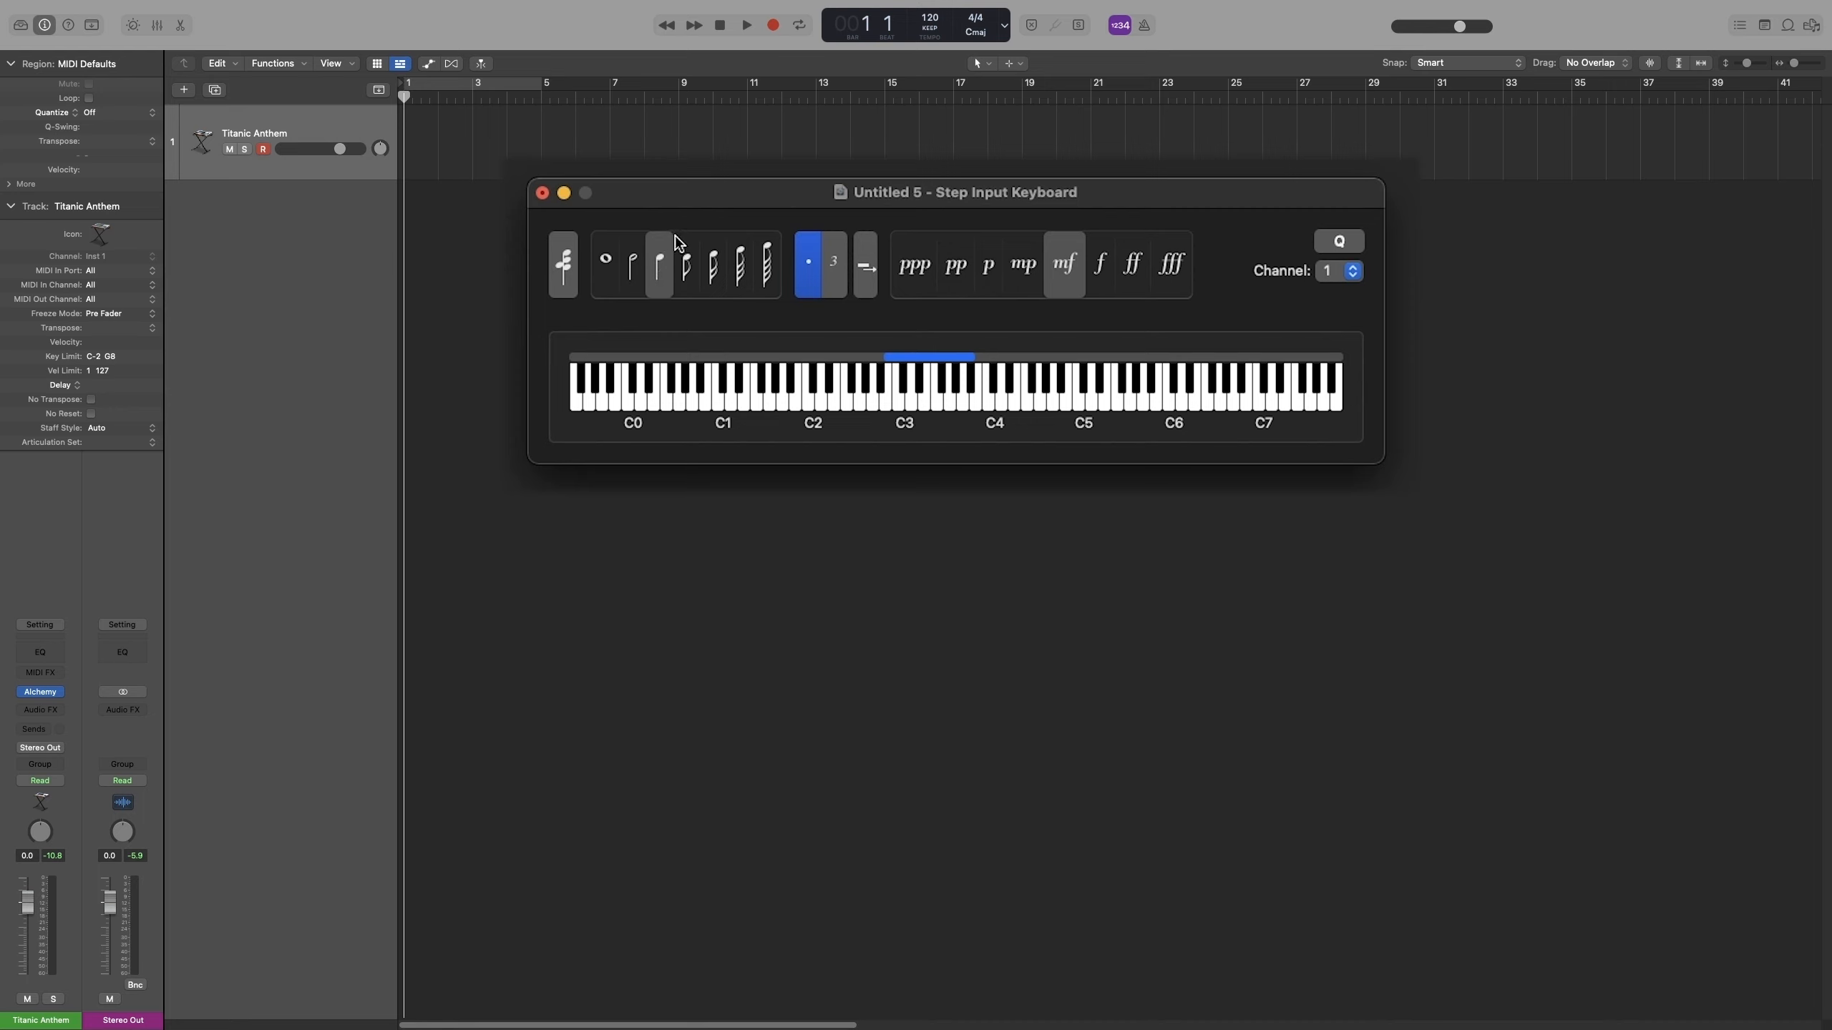
pyautogui.click(686, 274)
pyautogui.click(813, 283)
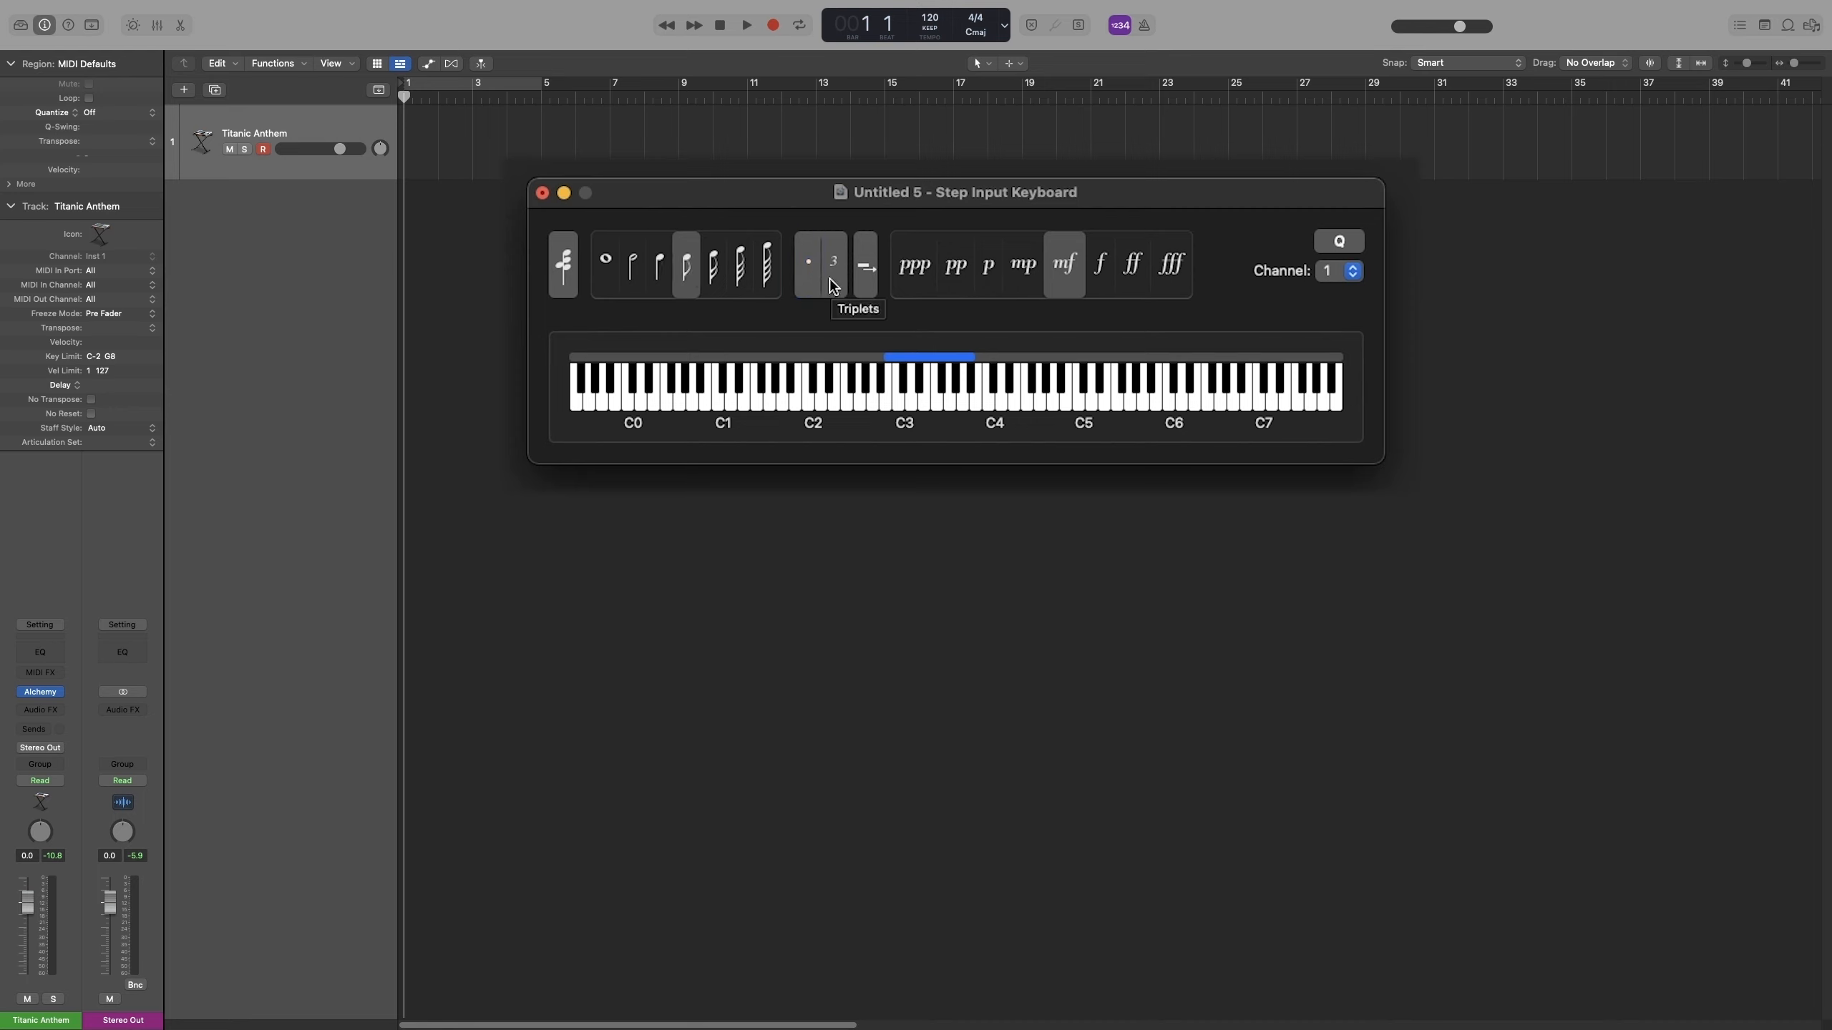
pyautogui.click(834, 284)
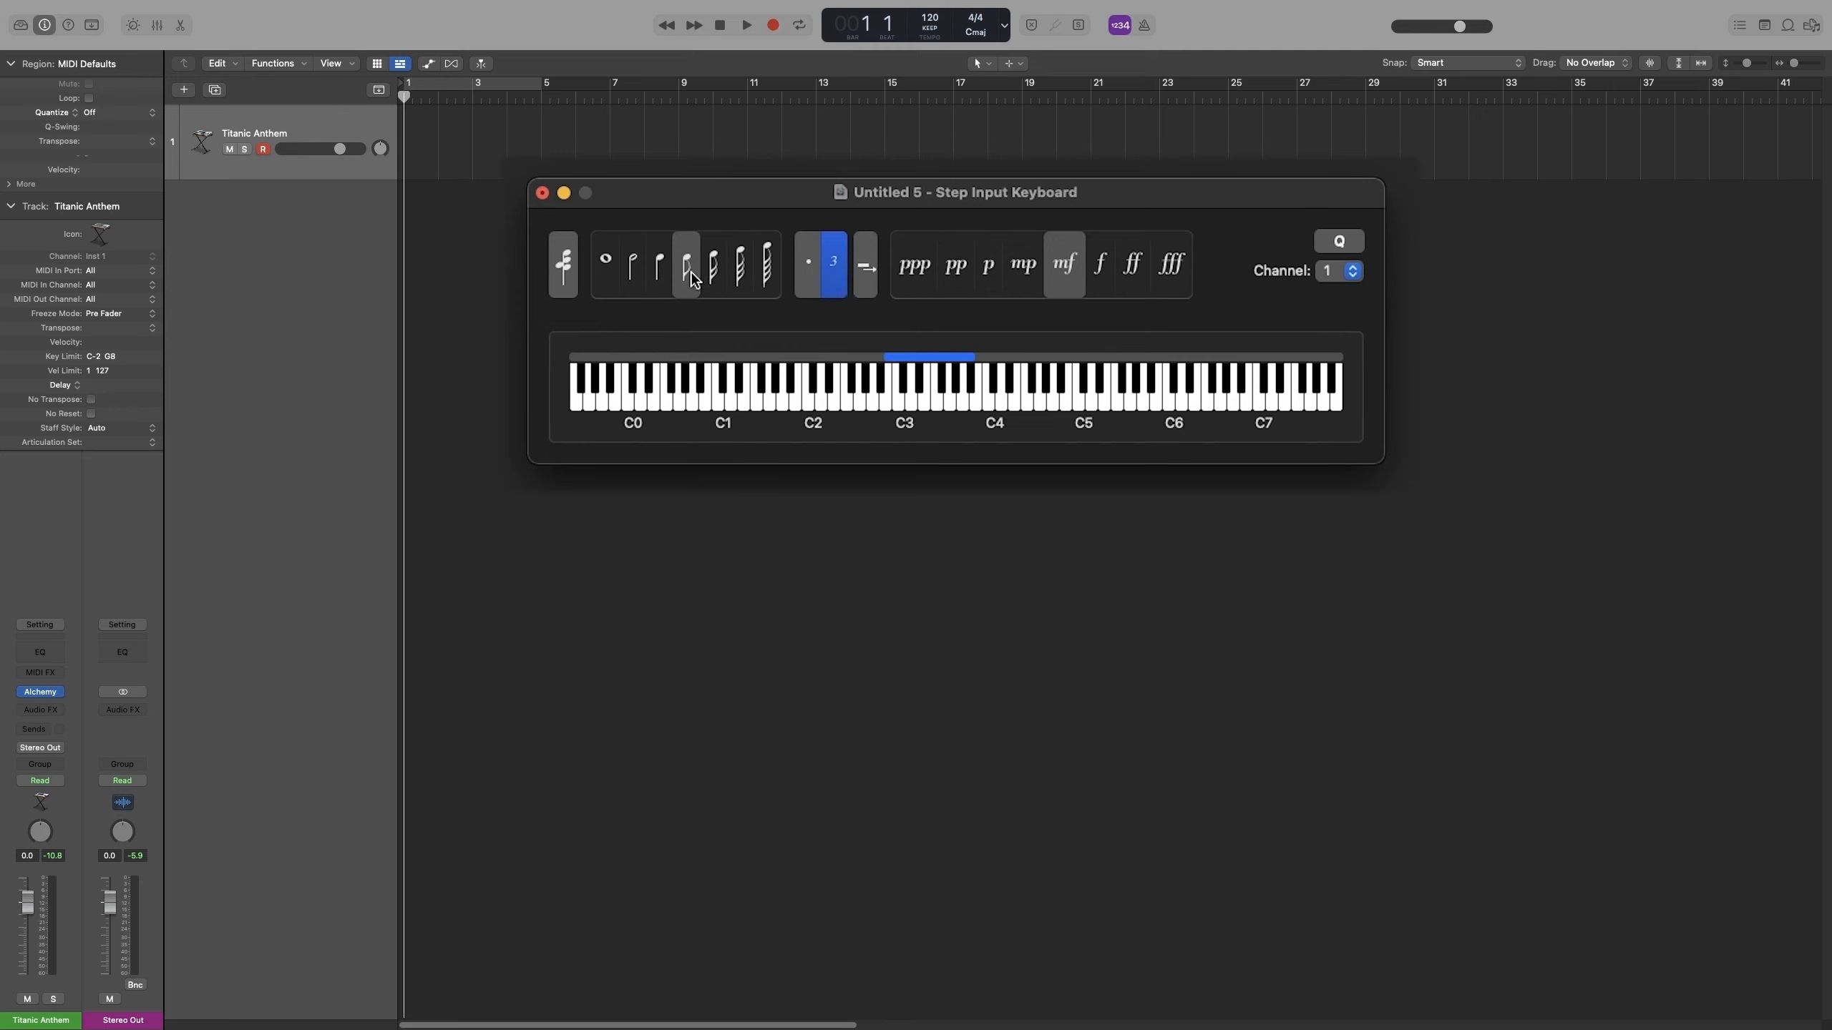
pyautogui.click(657, 271)
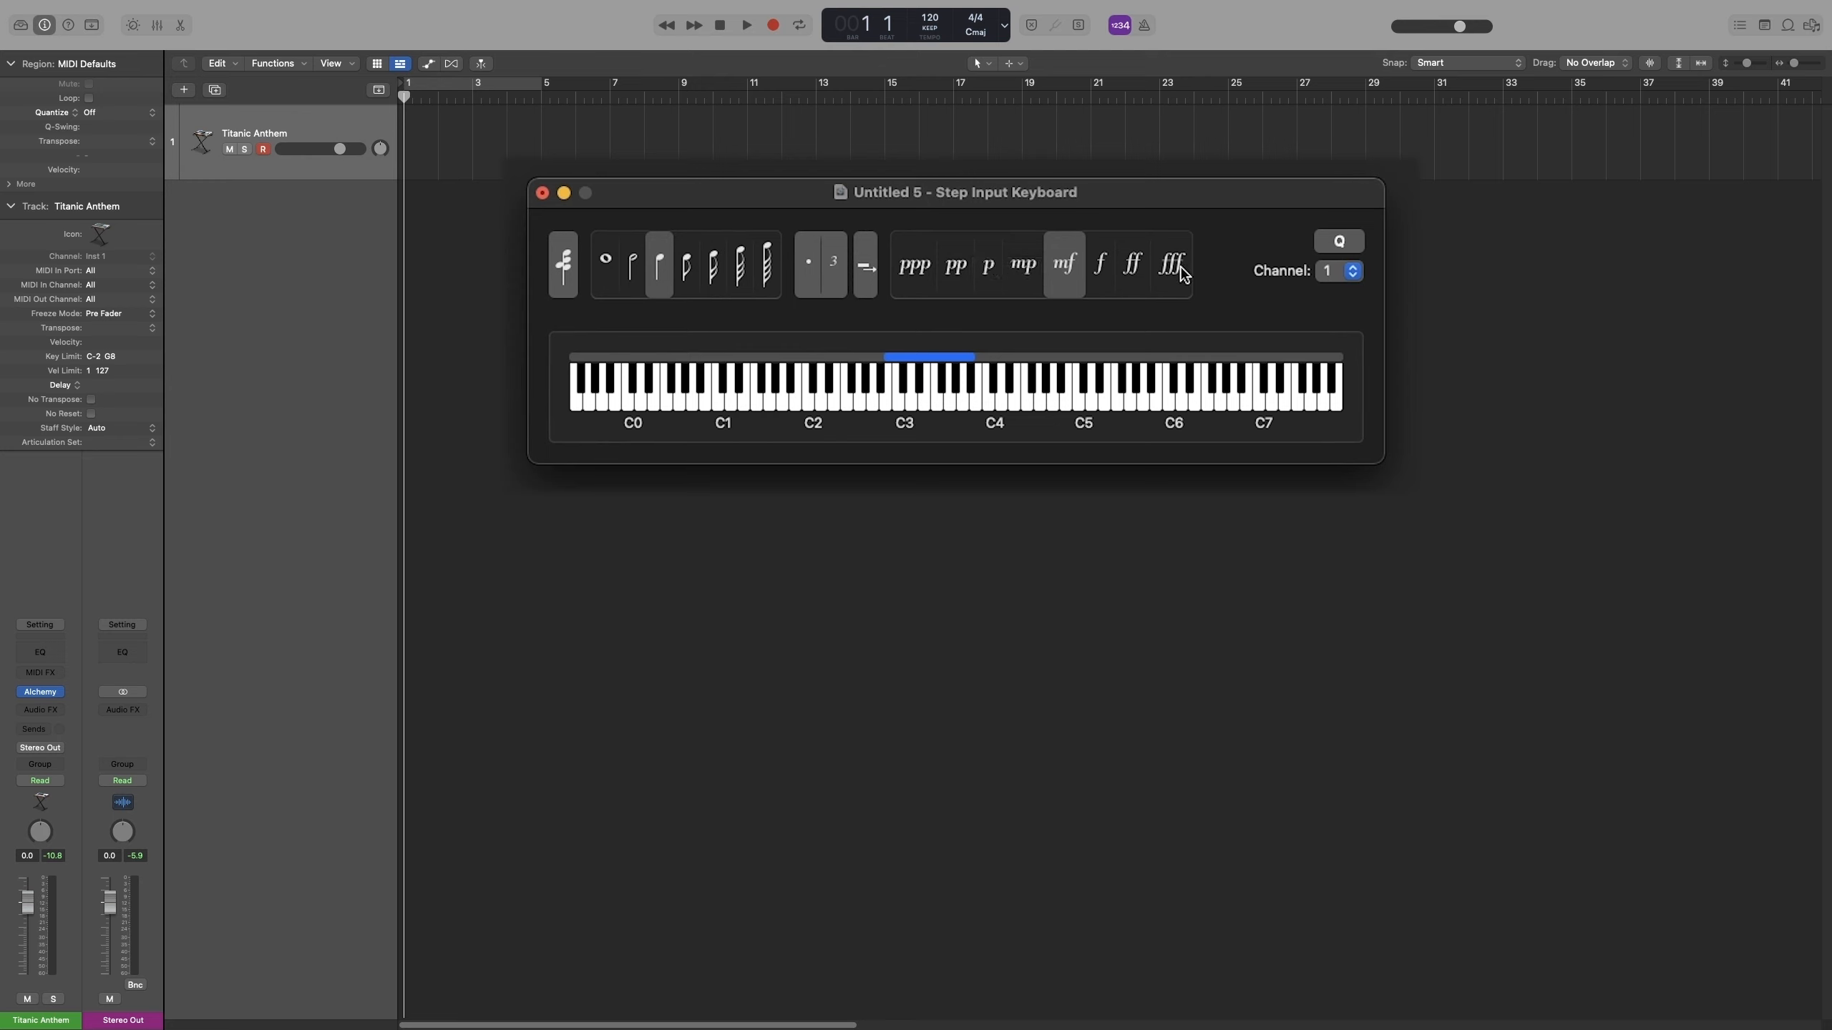
pyautogui.click(1343, 284)
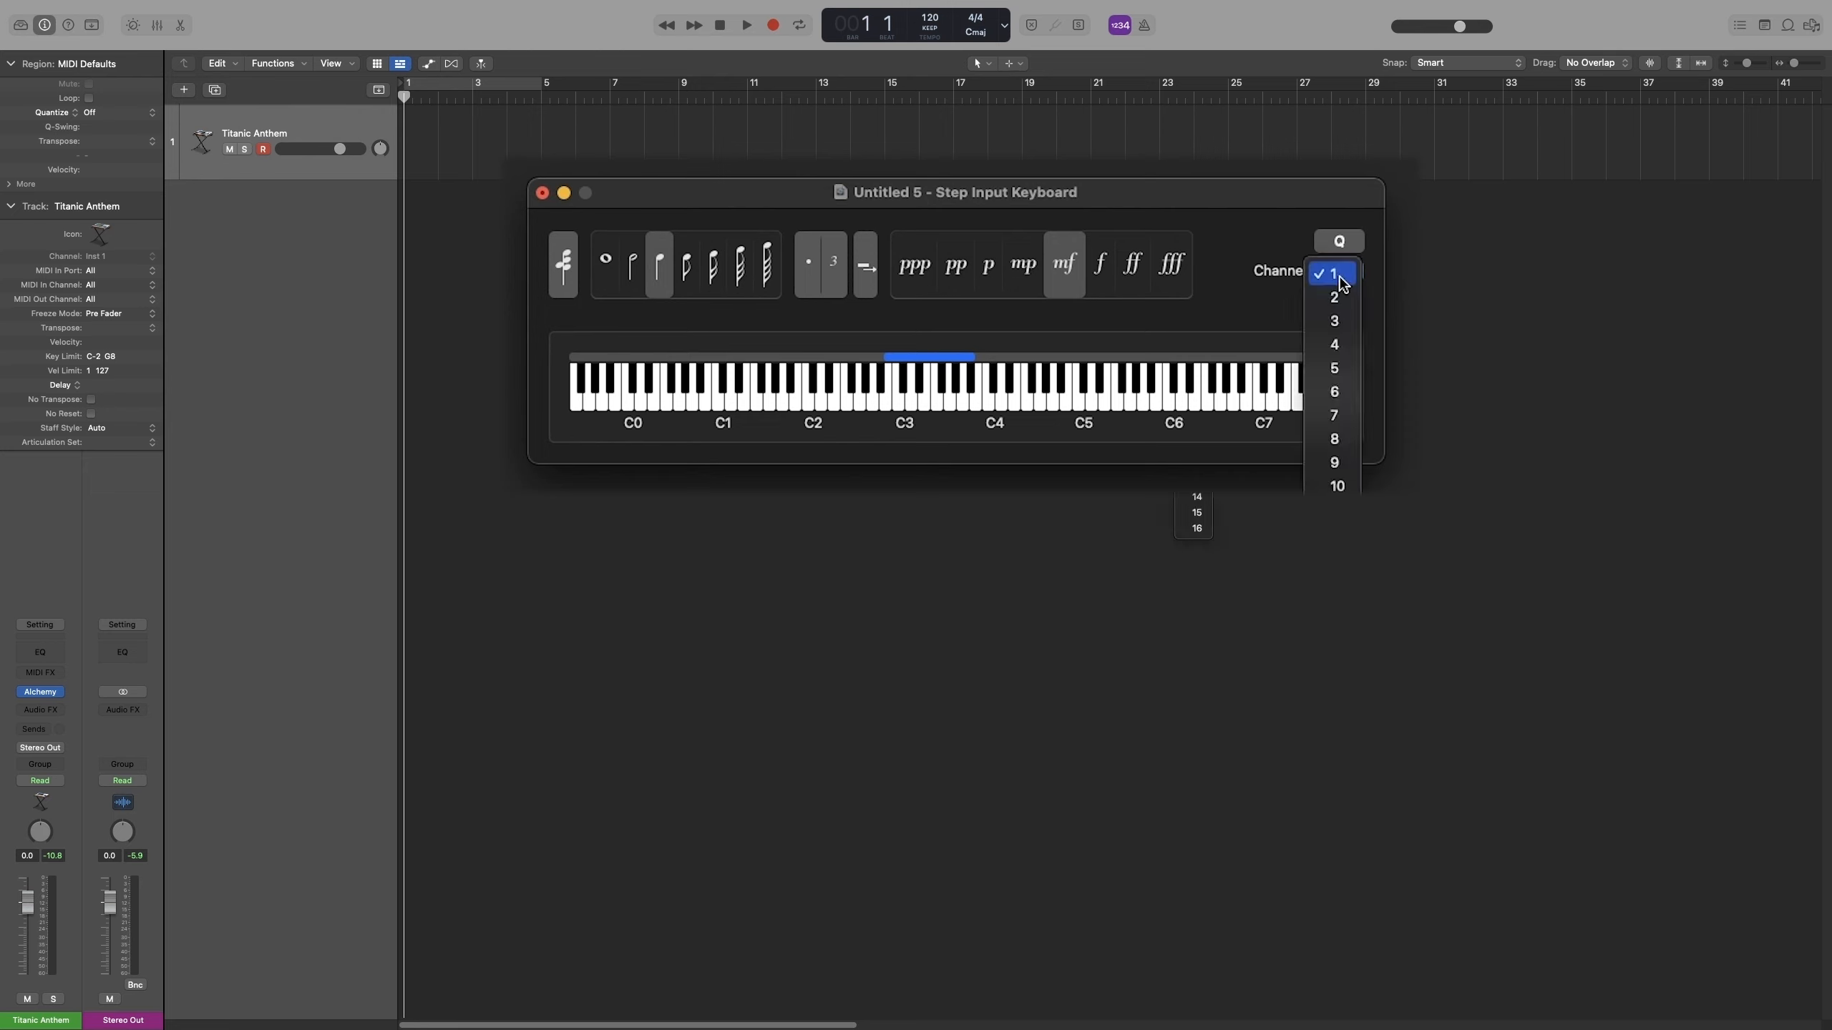
pyautogui.click(1259, 304)
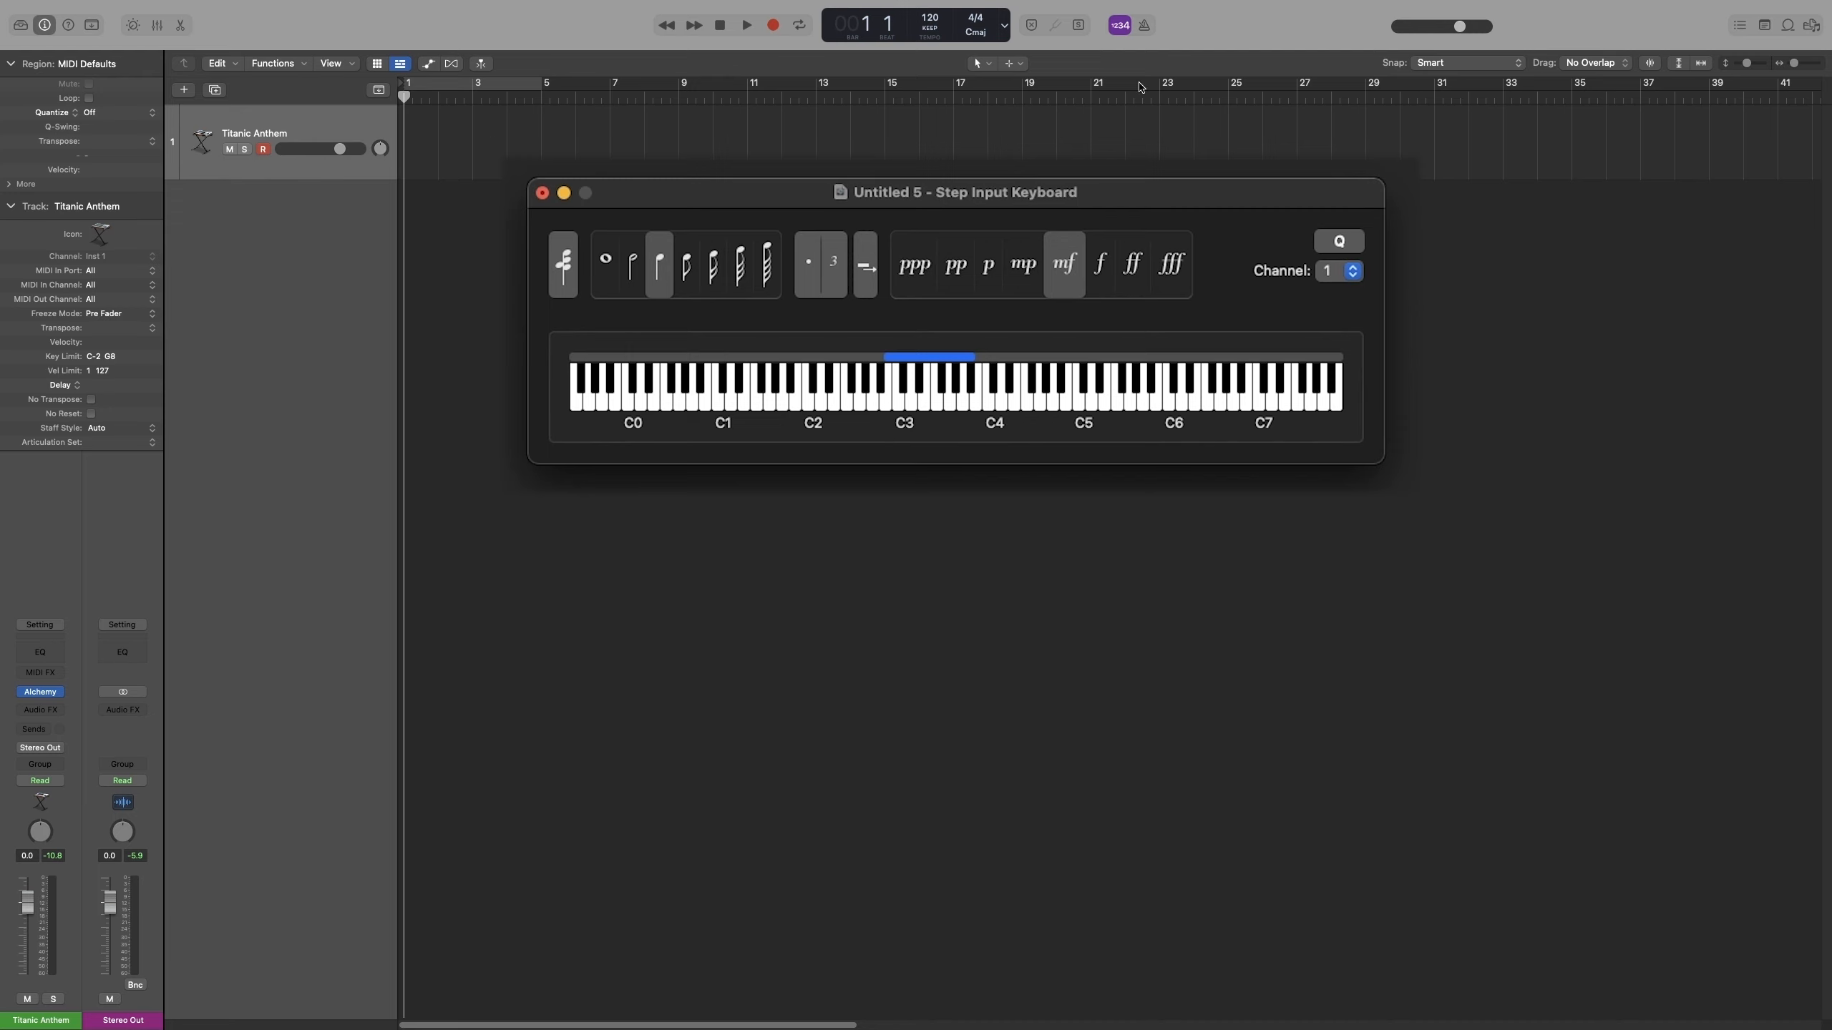
# Place the playhead at bar 11 and show the Piano Roll, enlarged upward beneath the tracks.
pyautogui.click(748, 101)
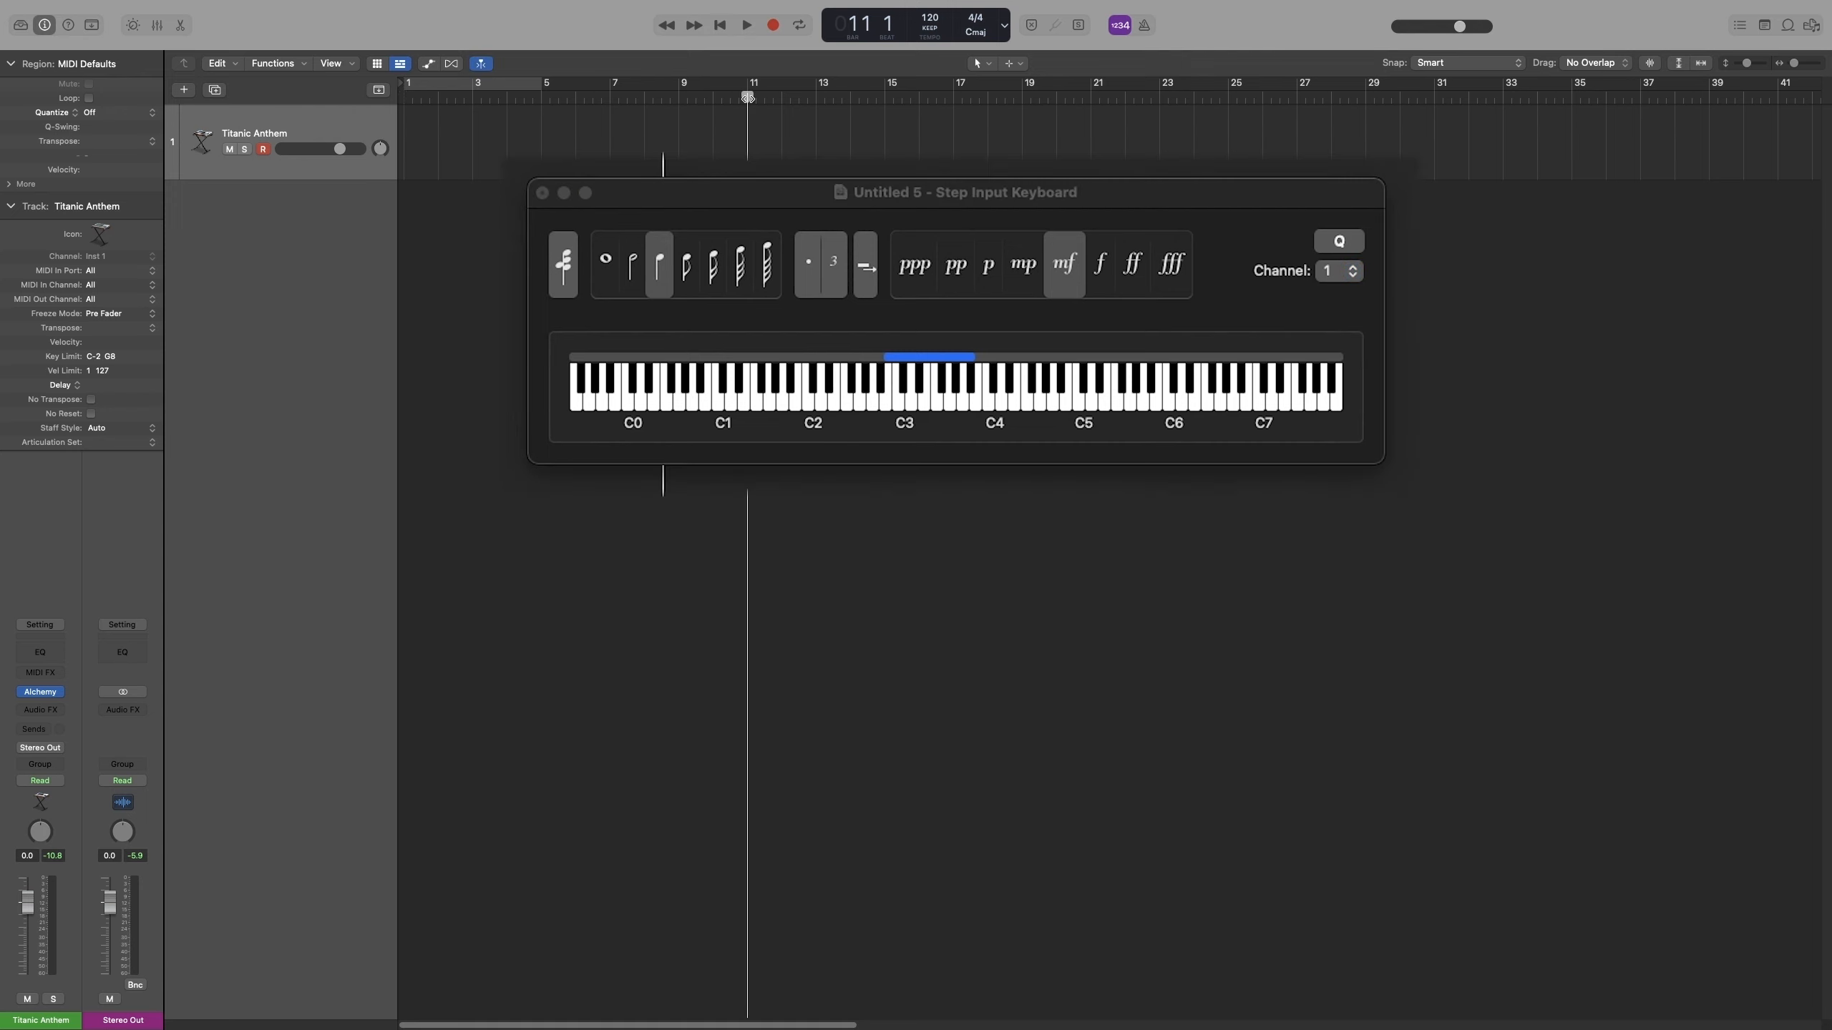
pyautogui.scroll(3, 749, 103)
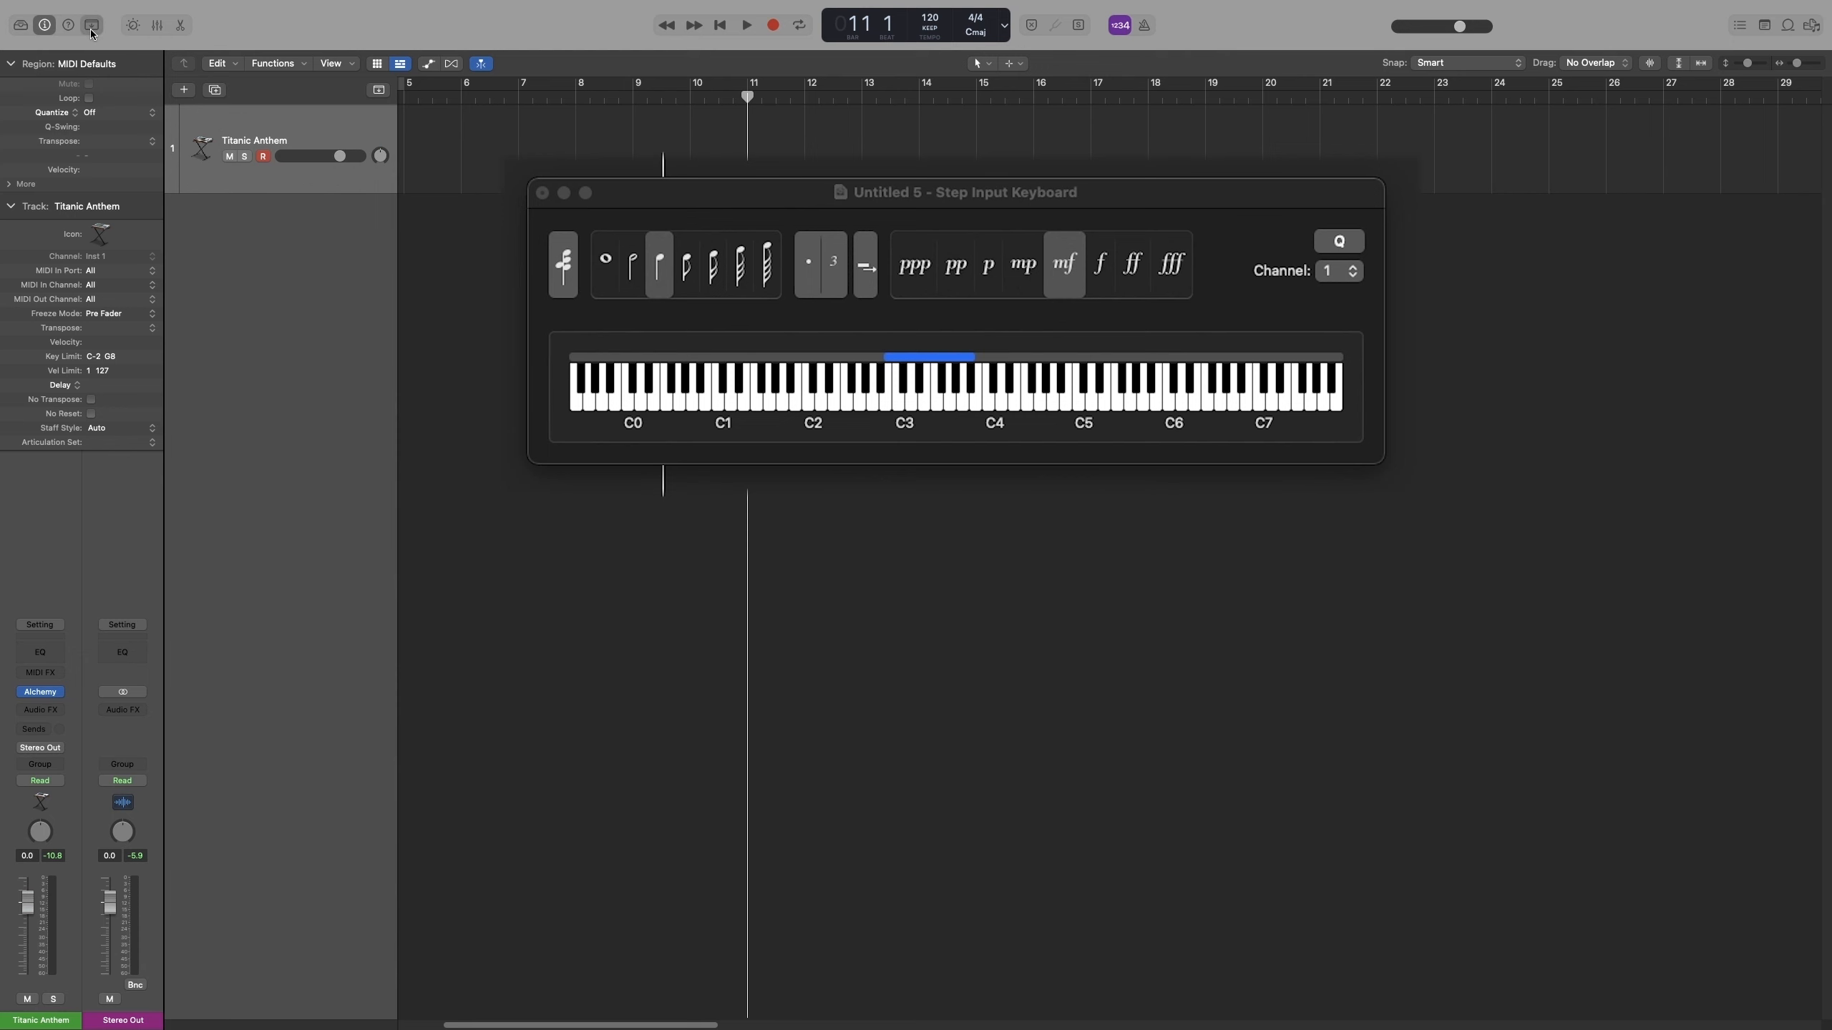
pyautogui.click(180, 26)
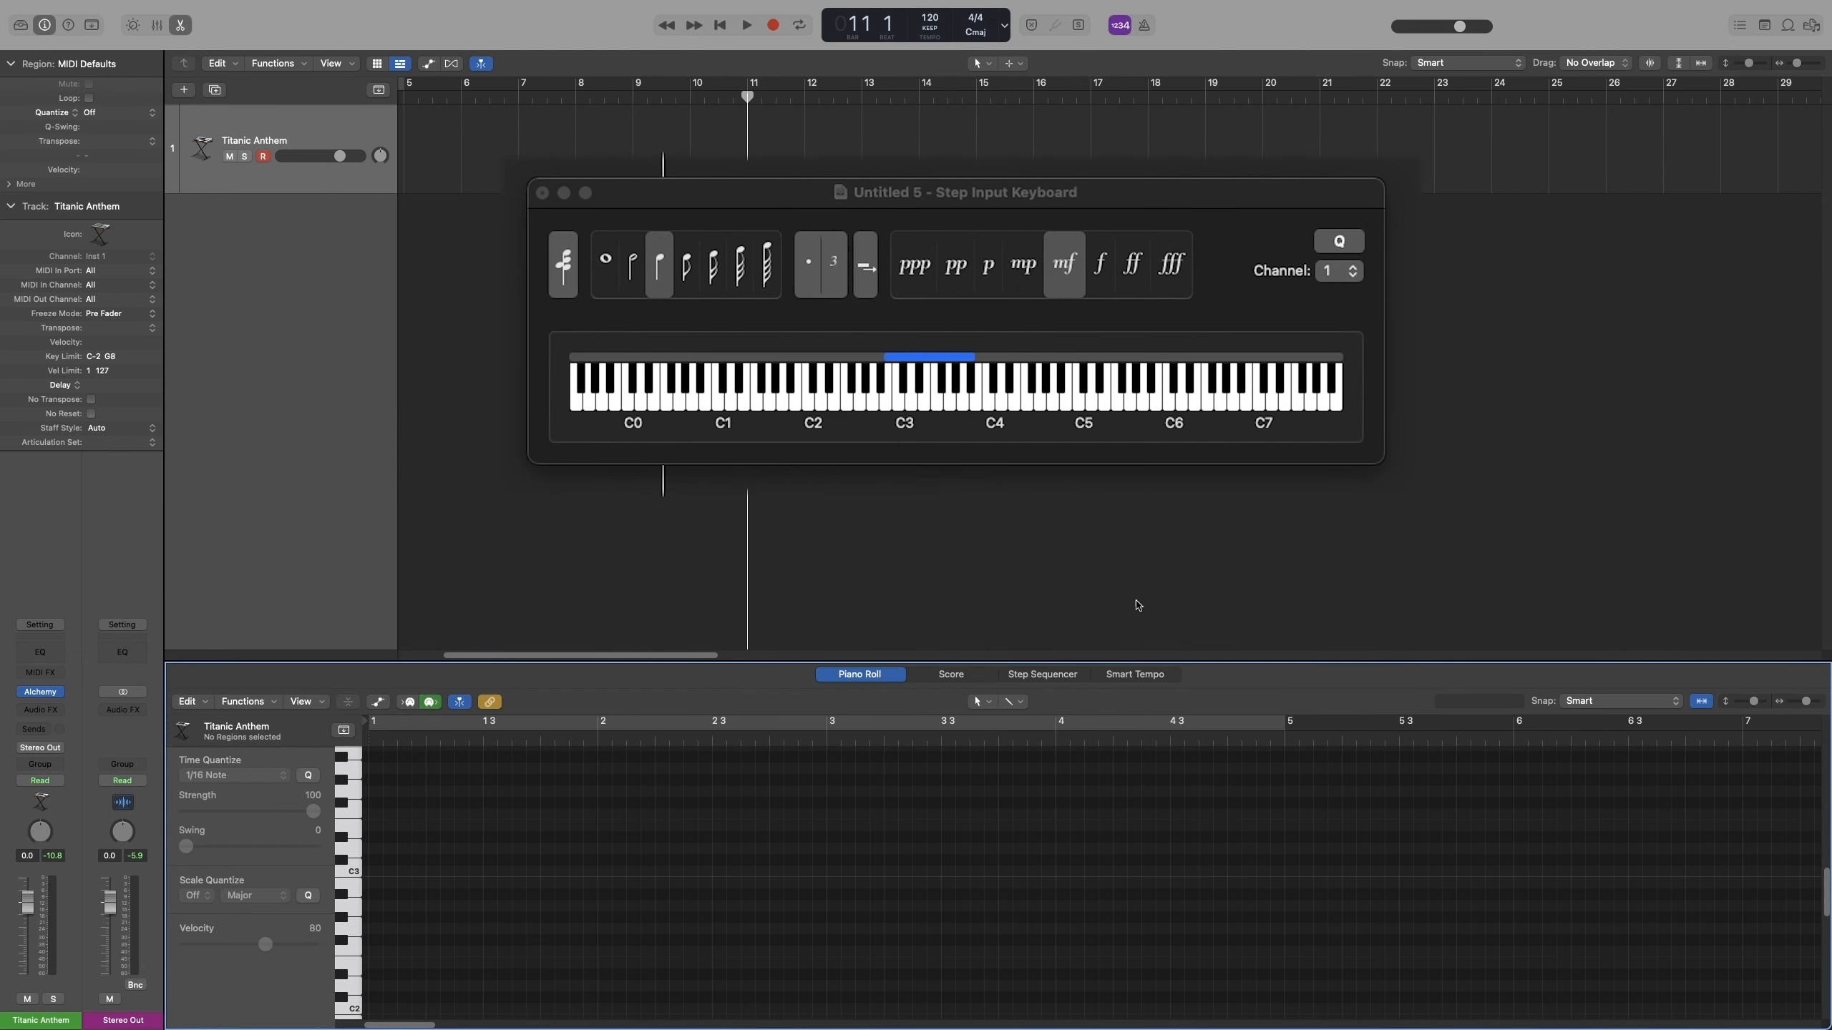
pyautogui.moveTo(1086, 660); pyautogui.dragTo(1097, 444)
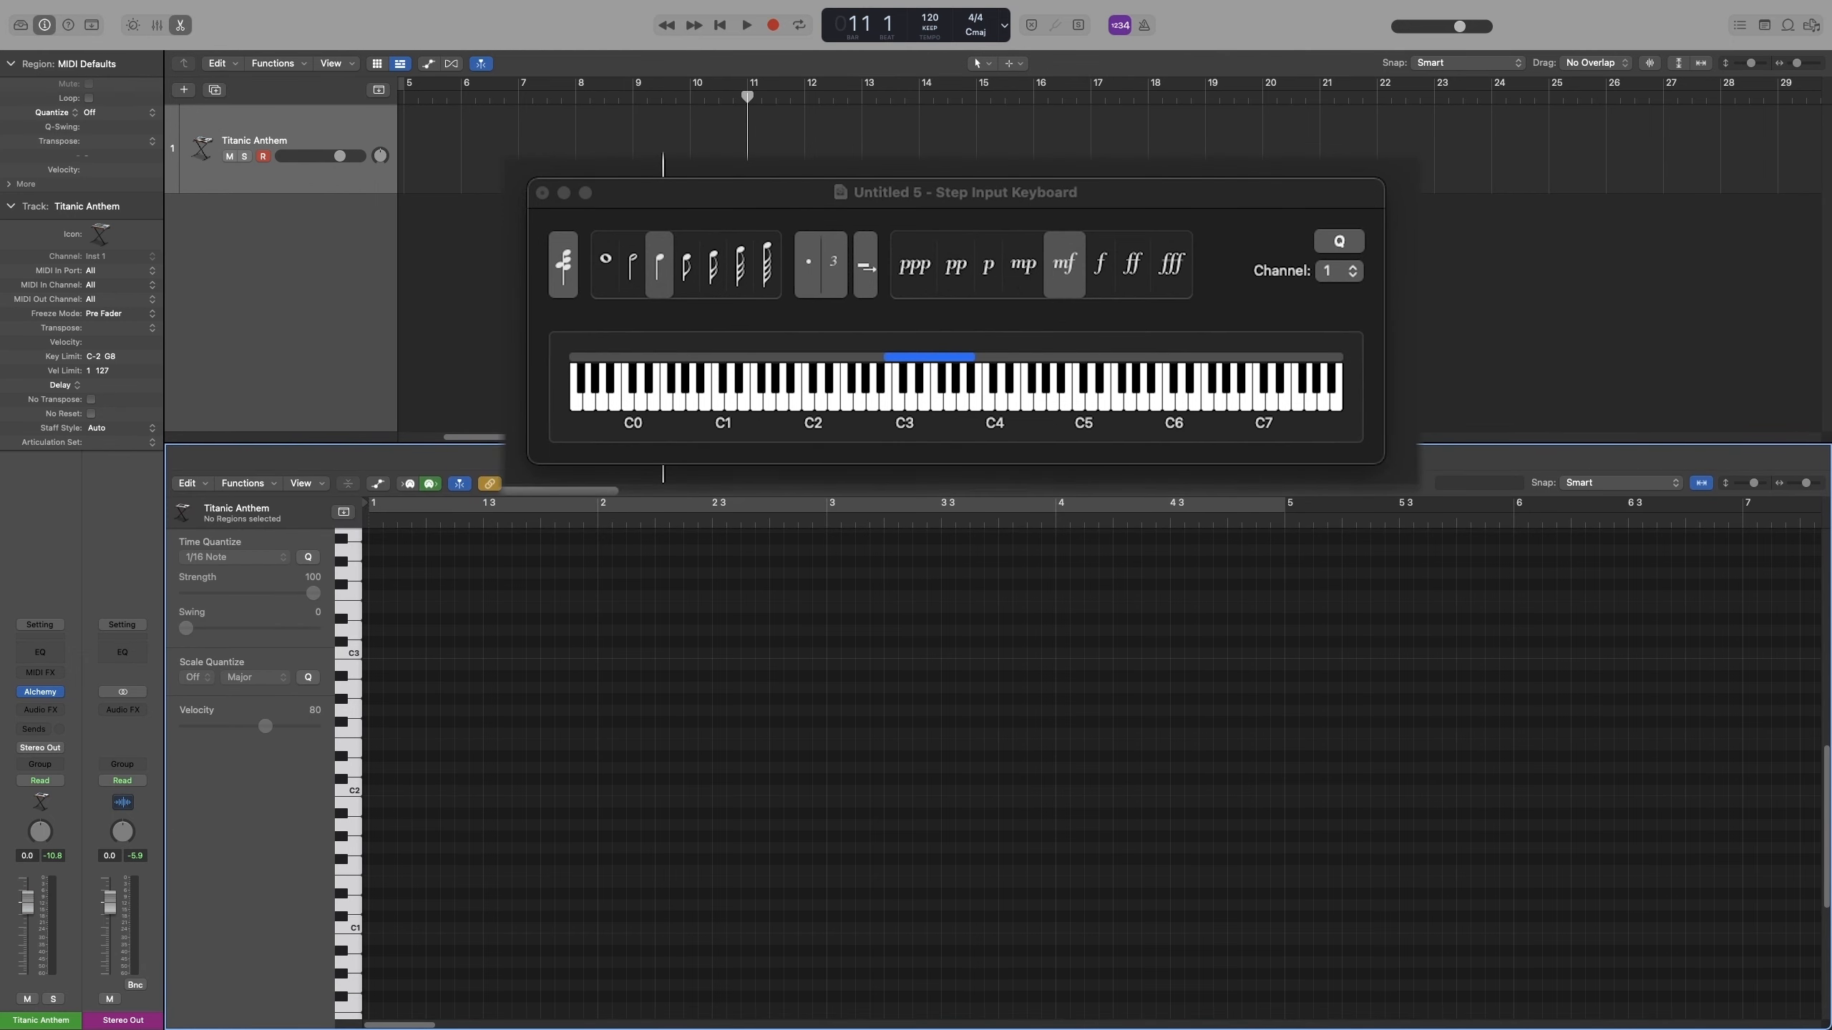
# Step-enter eighth notes C3, D3, G3, F3, A#3, G#3, G3 and F3 across bar 11.
pyautogui.click(685, 265)
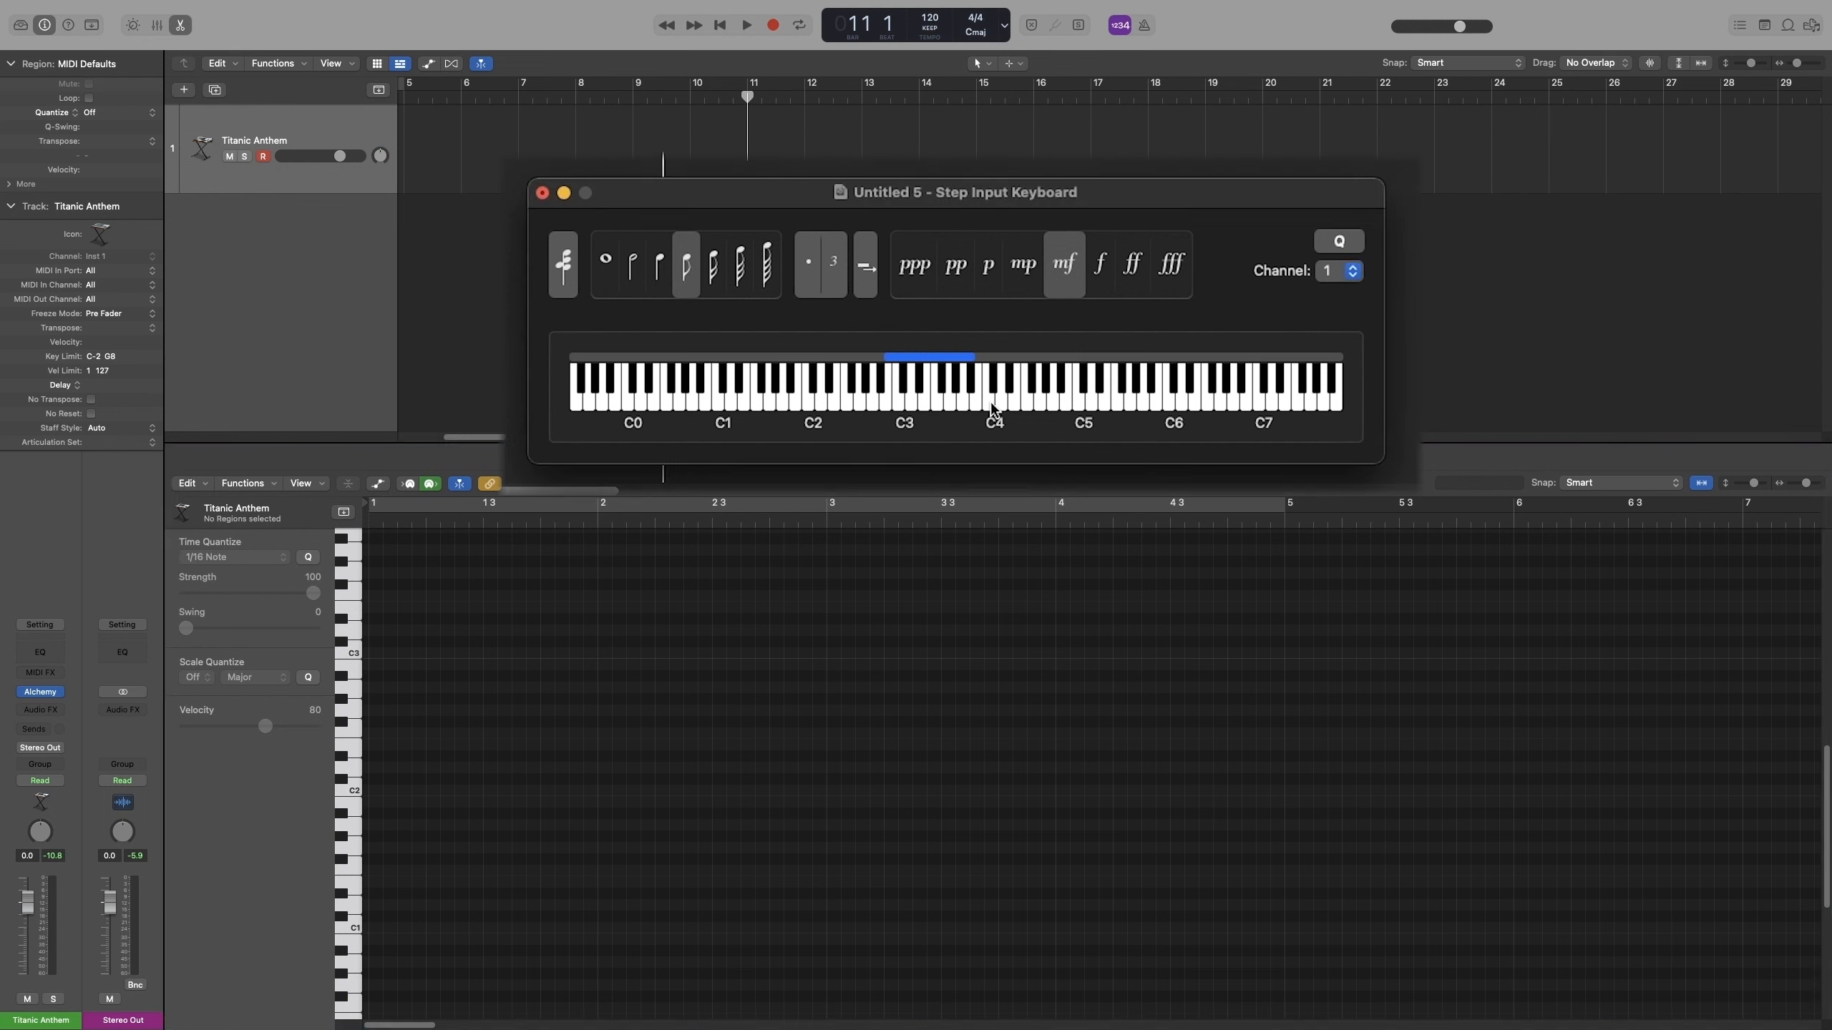
pyautogui.click(899, 402)
pyautogui.click(912, 402)
pyautogui.click(950, 402)
pyautogui.click(937, 401)
pyautogui.click(969, 377)
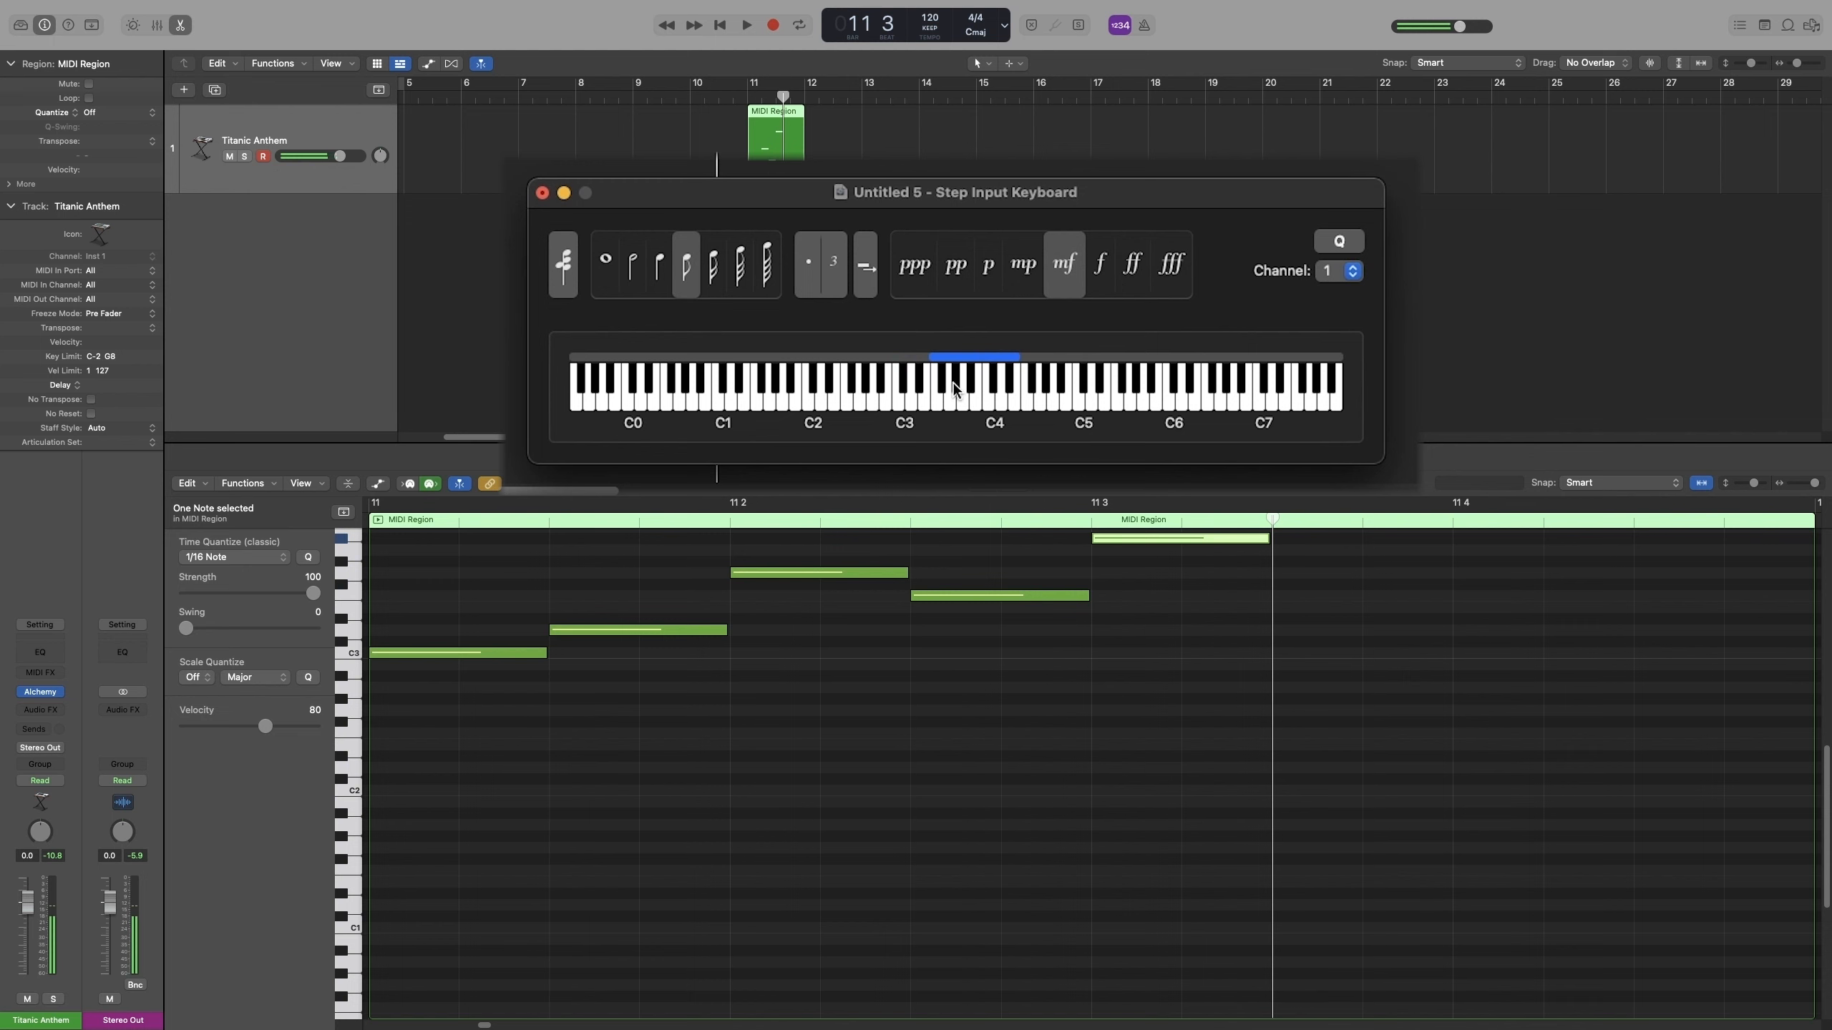
pyautogui.click(955, 383)
pyautogui.click(947, 402)
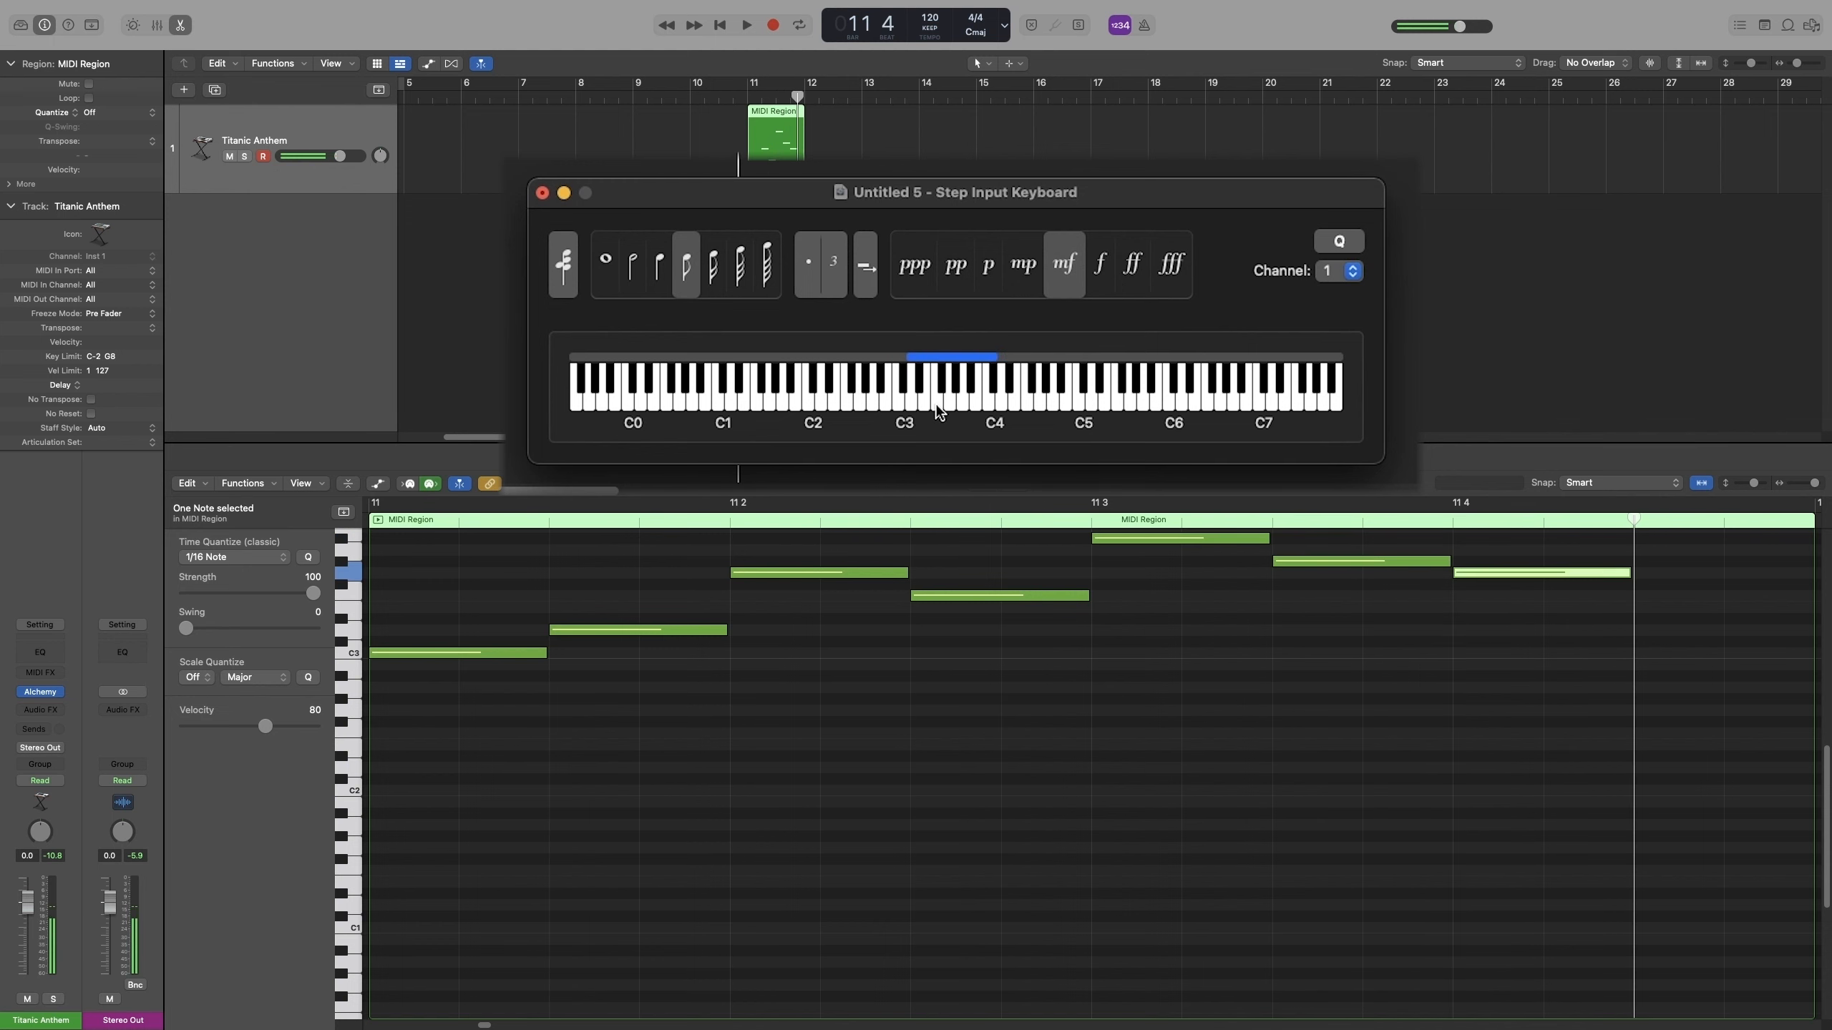
pyautogui.click(937, 412)
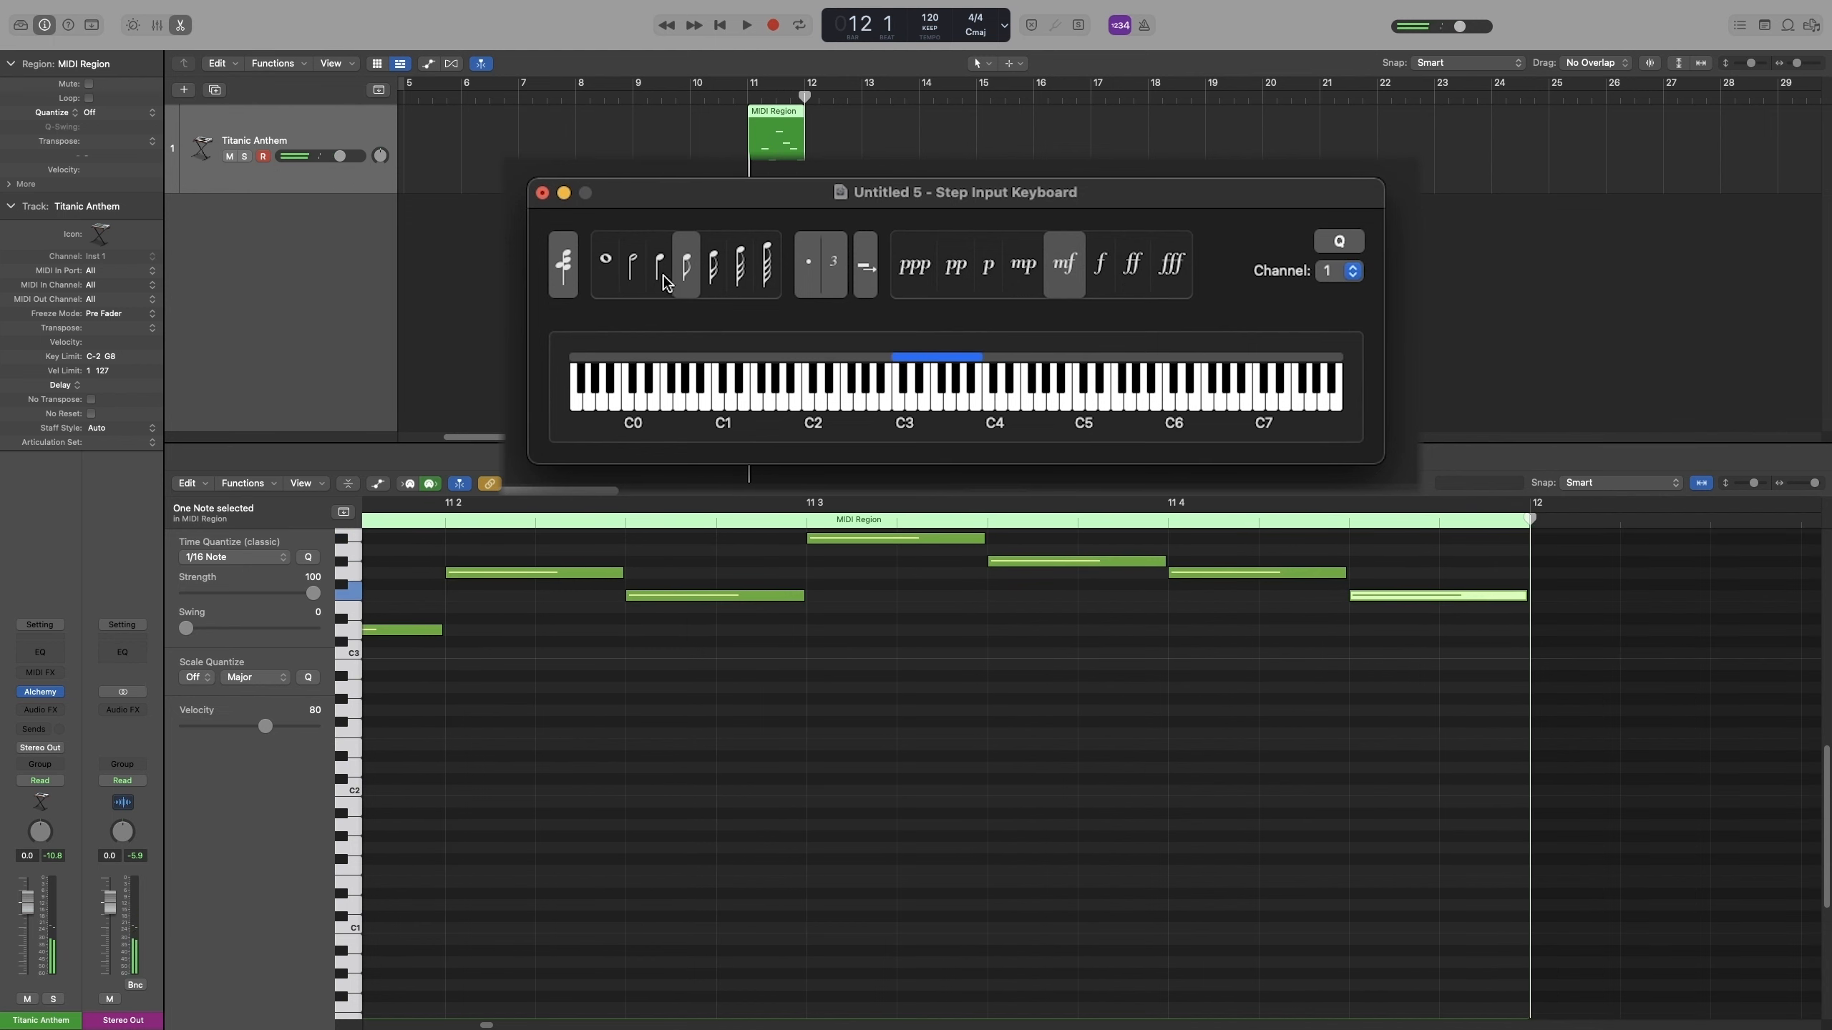
# Step-enter quarter notes C3 and C4 from bar 12, followed by A#3, G#3, G3 and F3 at the p velocity.
pyautogui.click(660, 267)
pyautogui.click(900, 403)
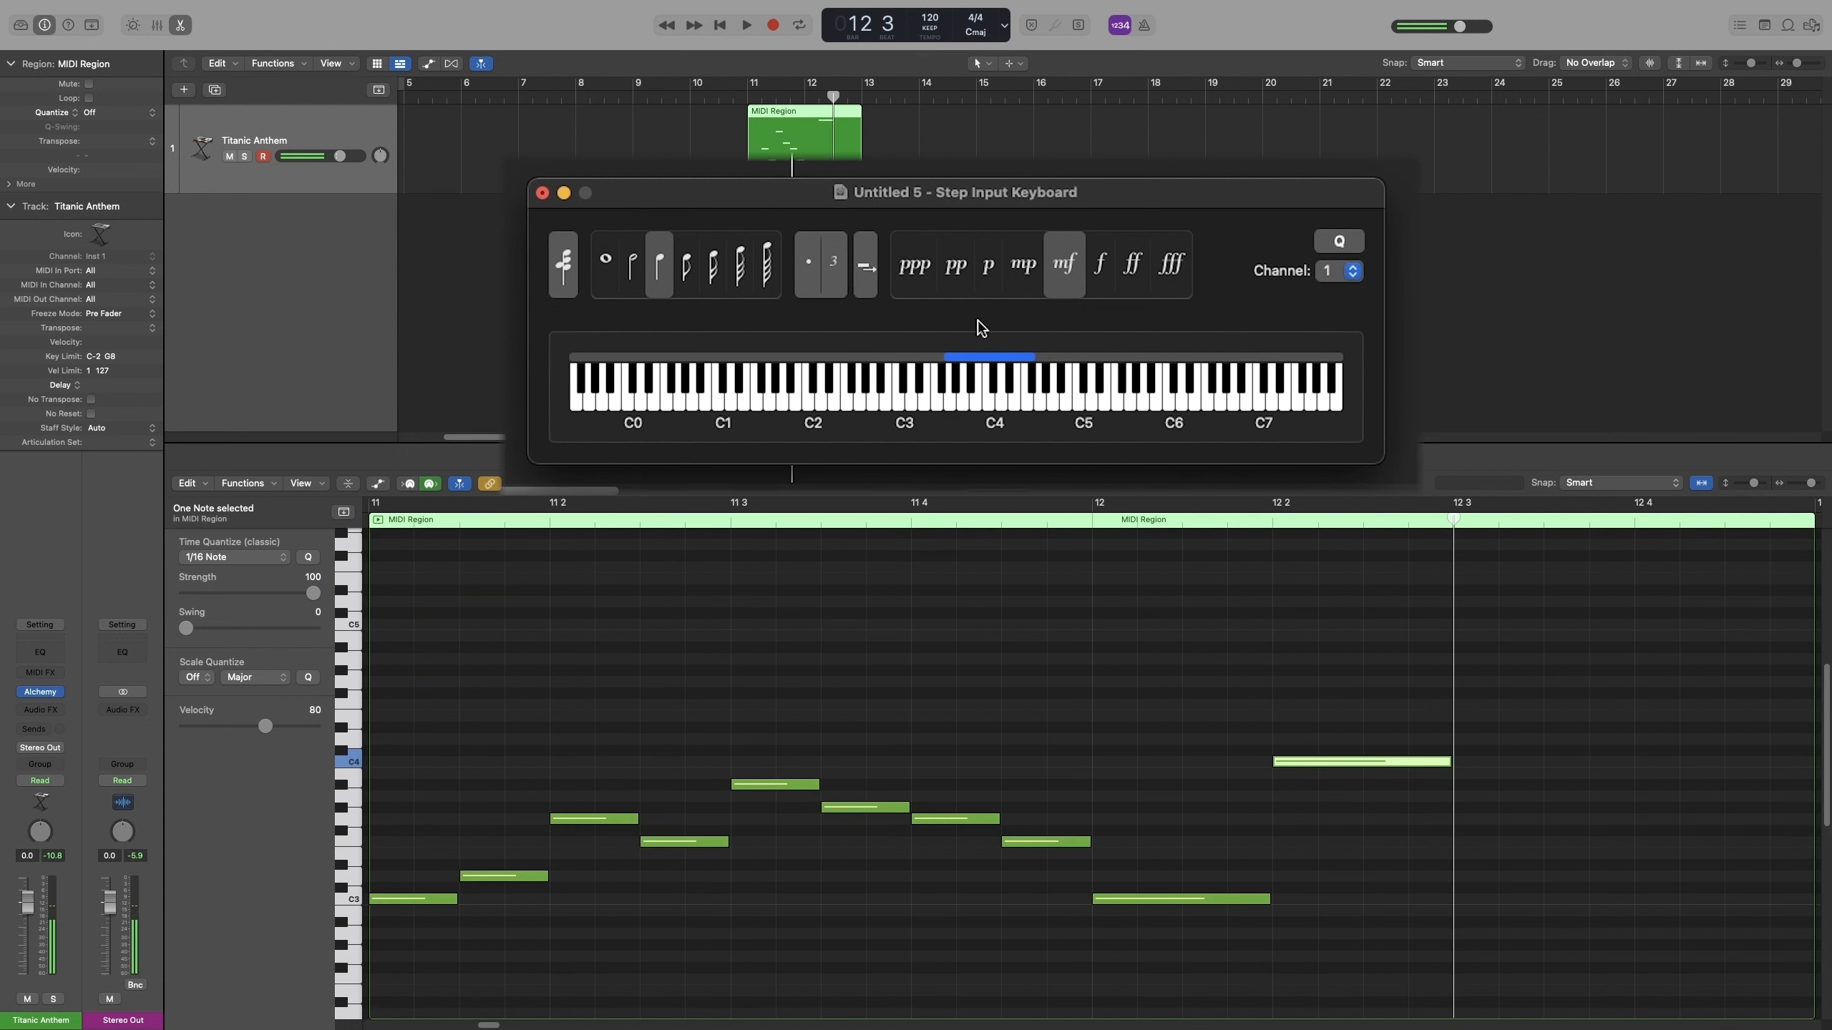
pyautogui.click(990, 278)
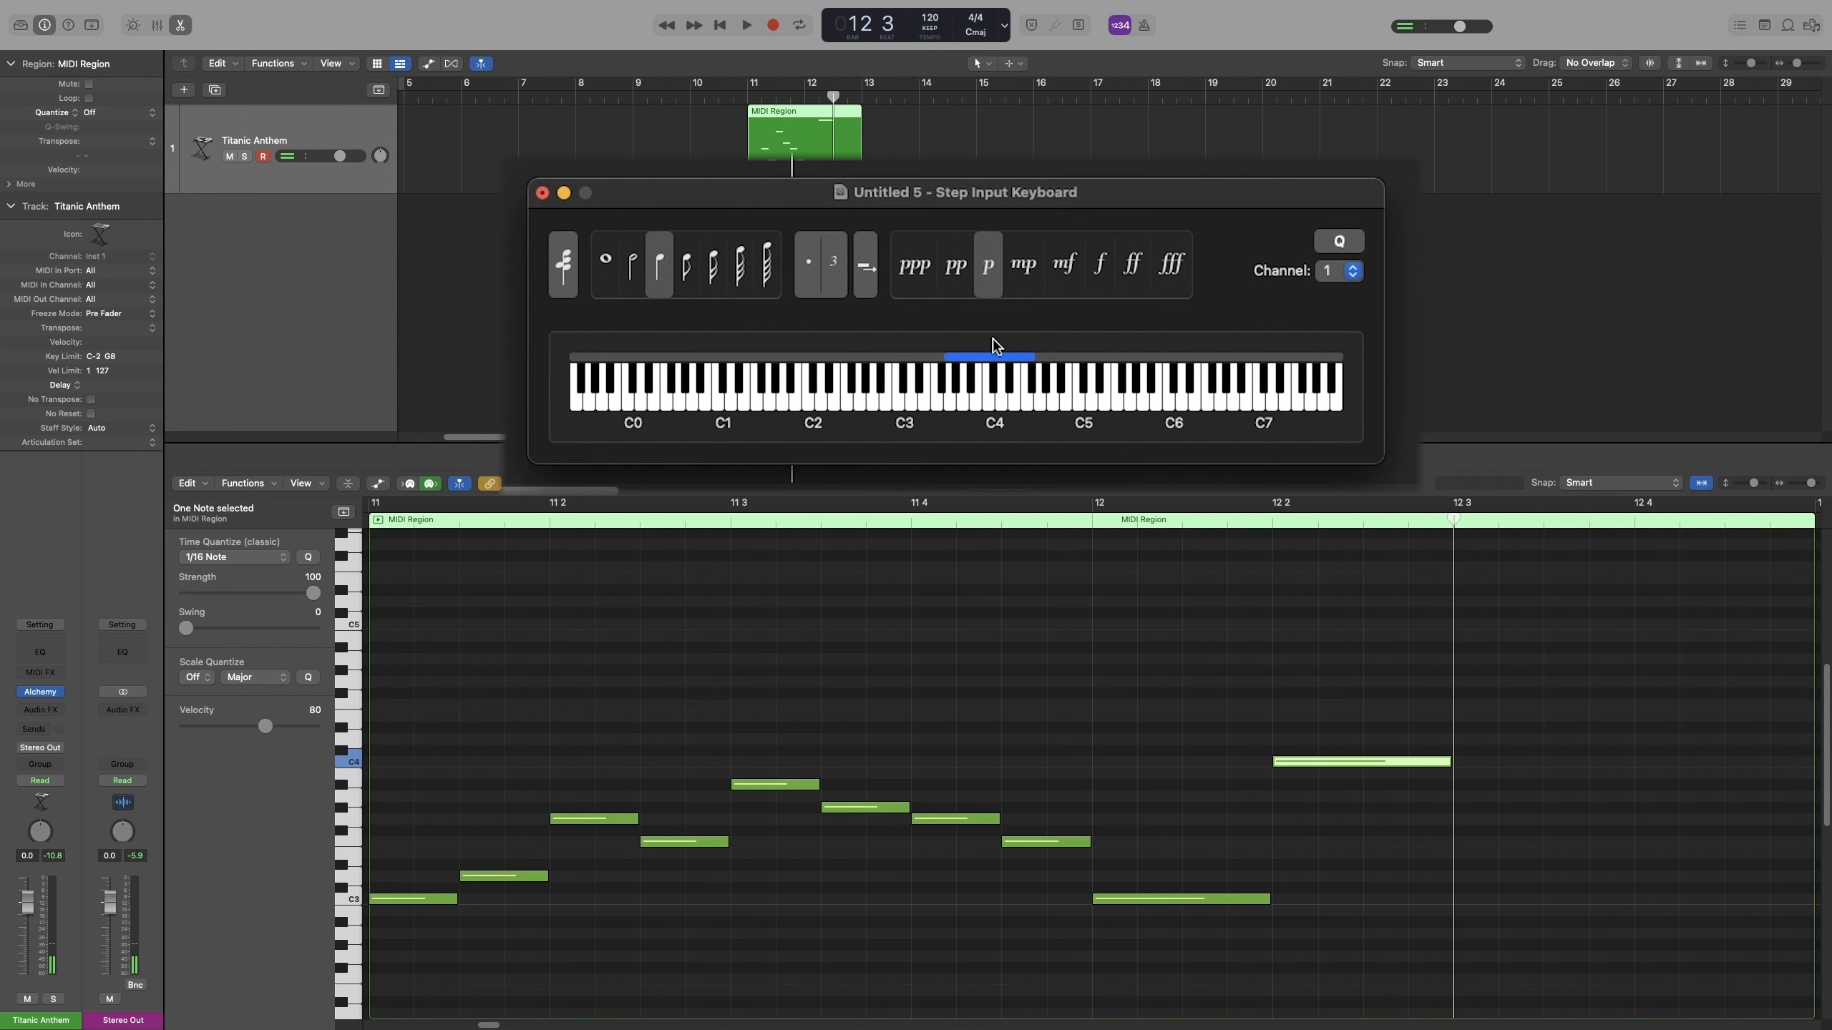
pyautogui.click(983, 392)
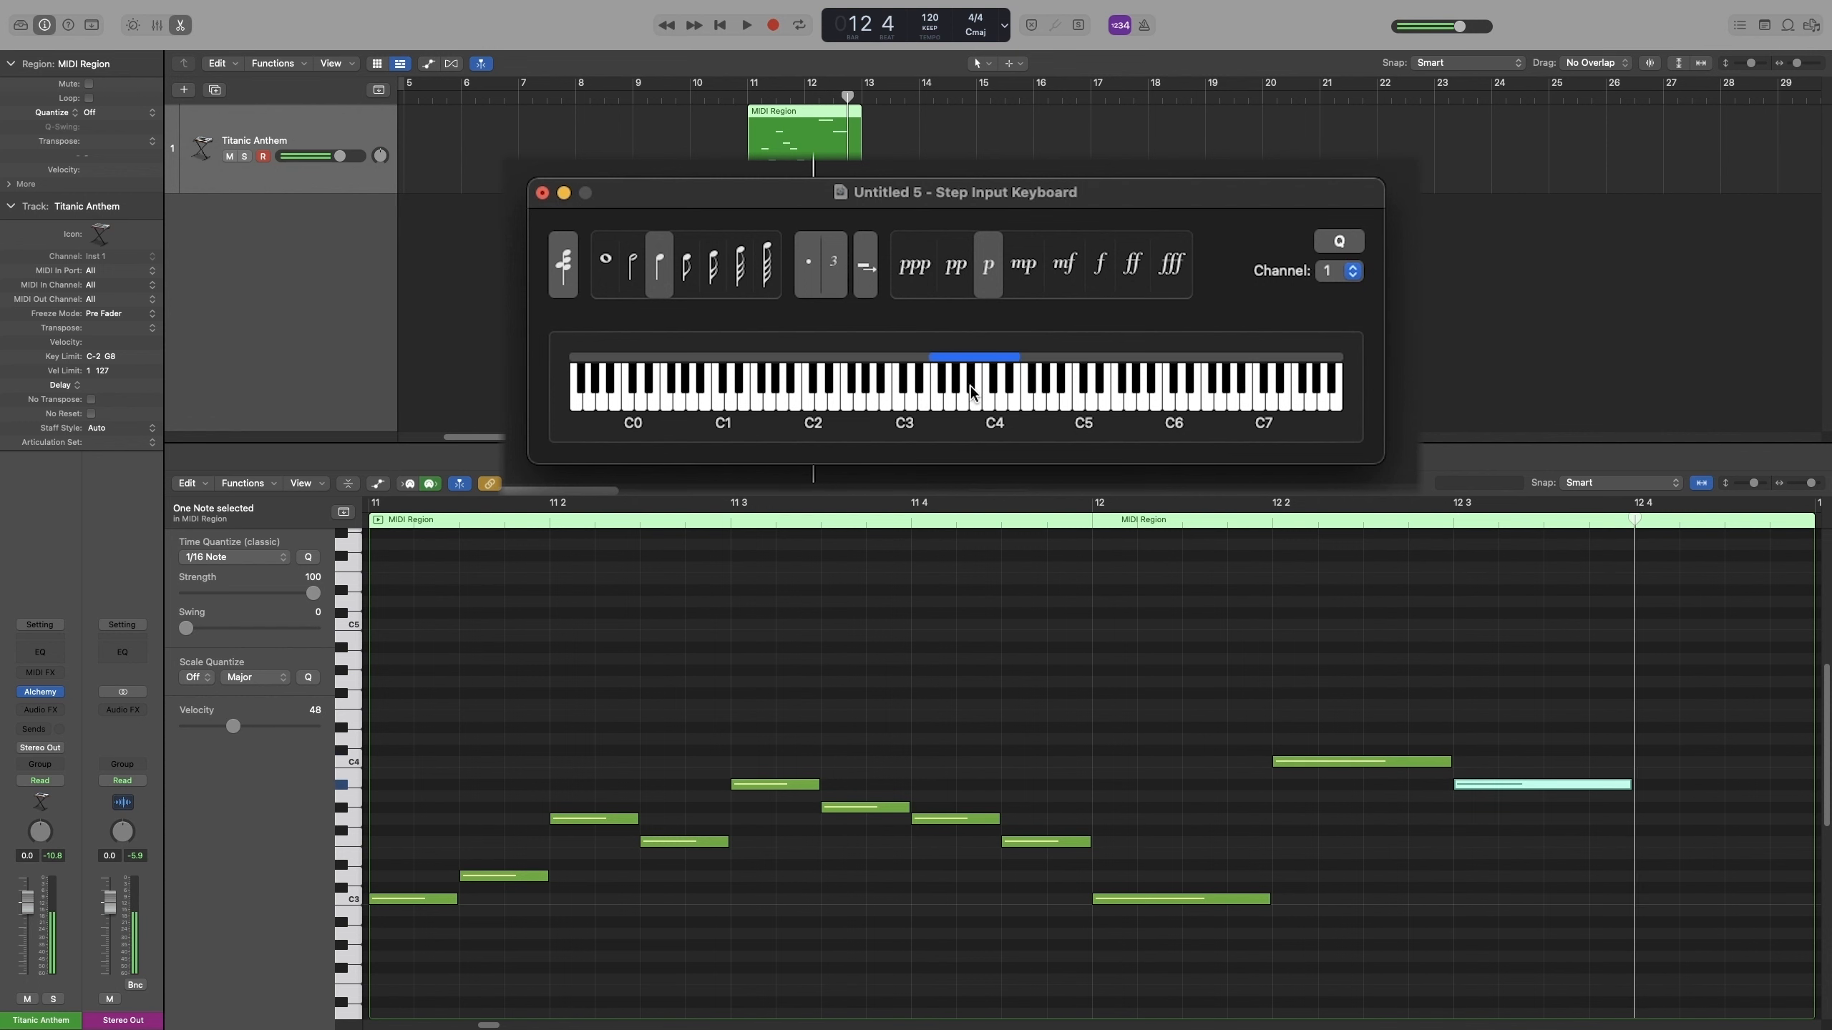
pyautogui.click(953, 401)
pyautogui.click(942, 411)
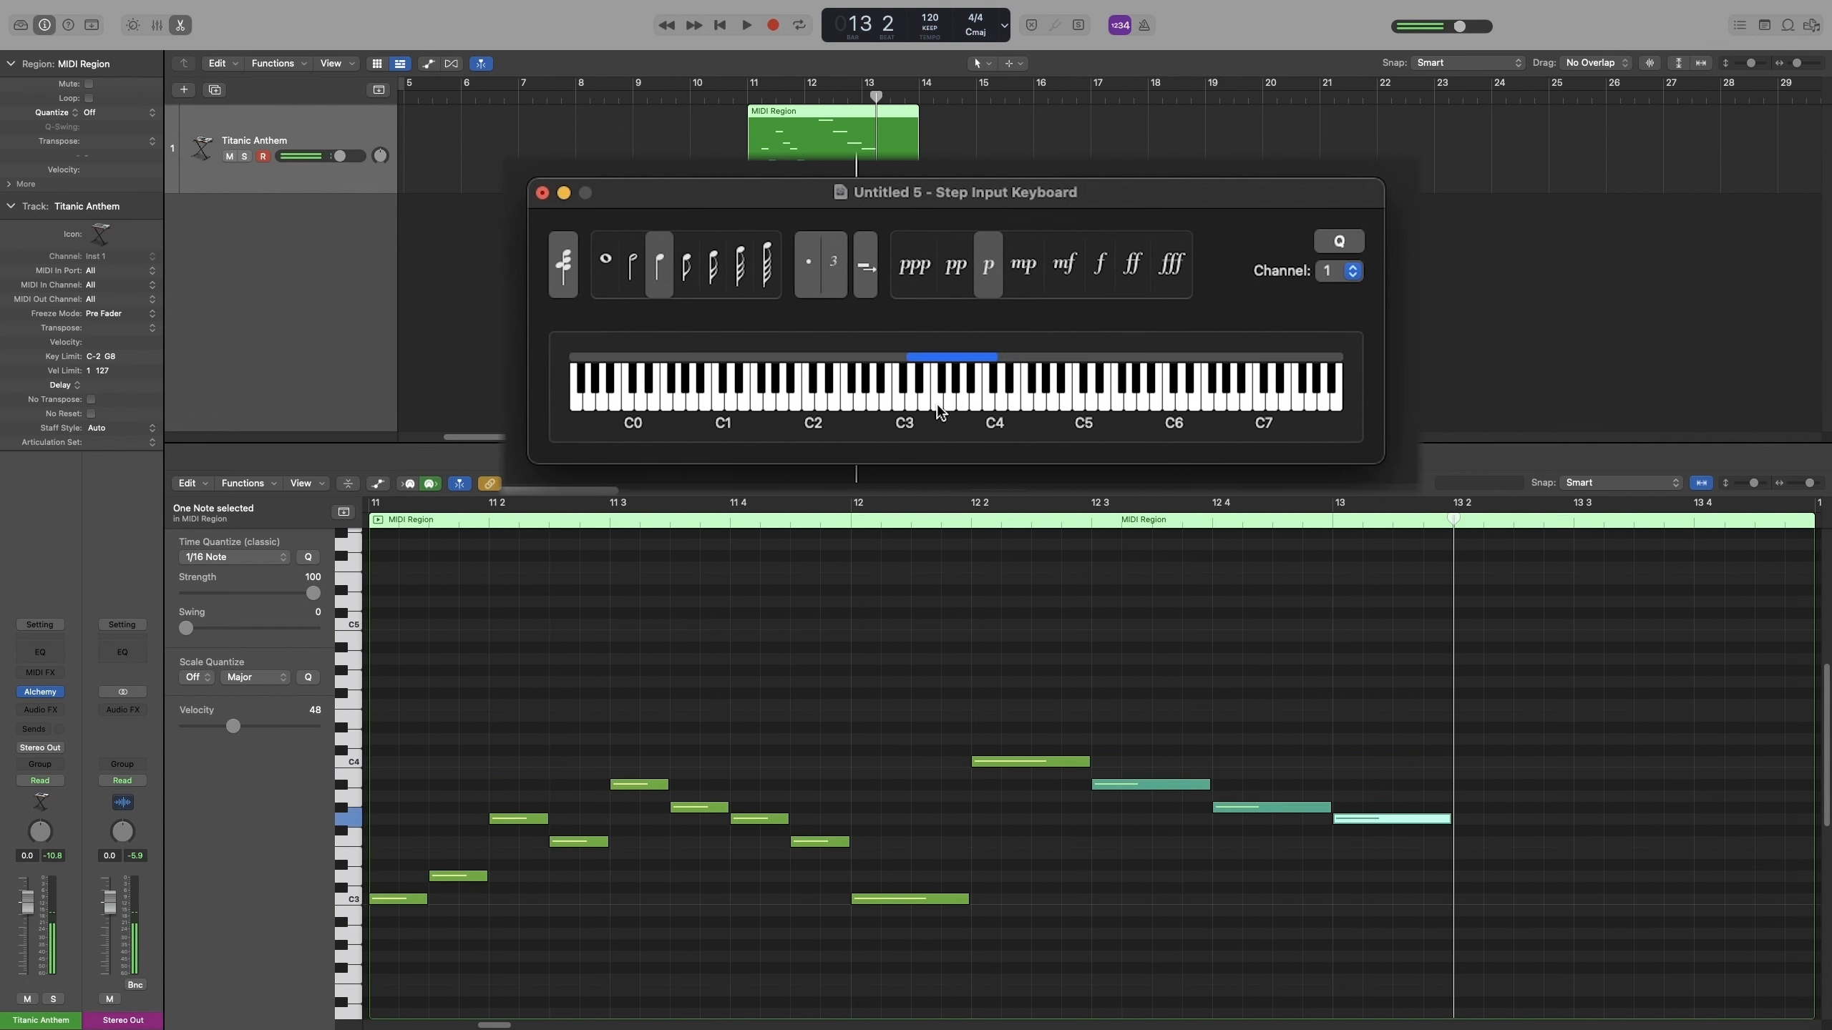
pyautogui.click(939, 411)
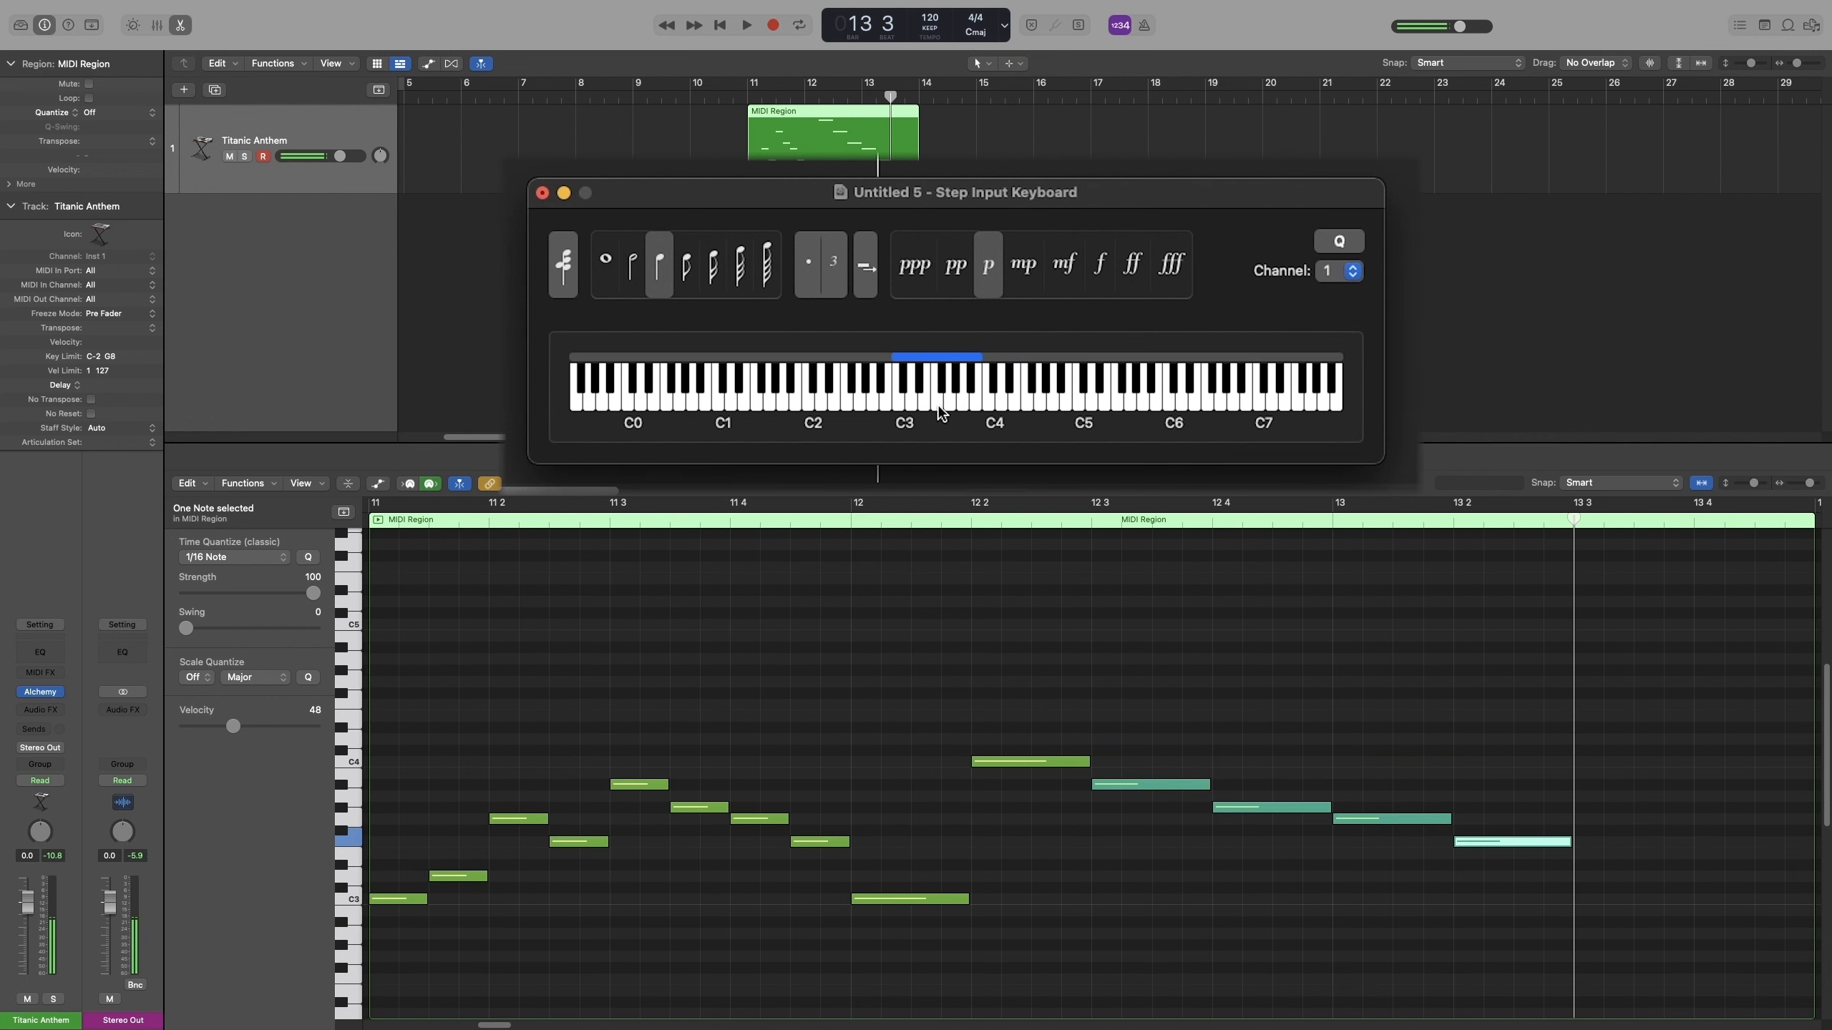
# Step-enter eighth-note triplets C3, G3, F3, C4, A#3 and G#3 over beats 3 and 4 of bar 13.
pyautogui.click(689, 271)
pyautogui.click(837, 280)
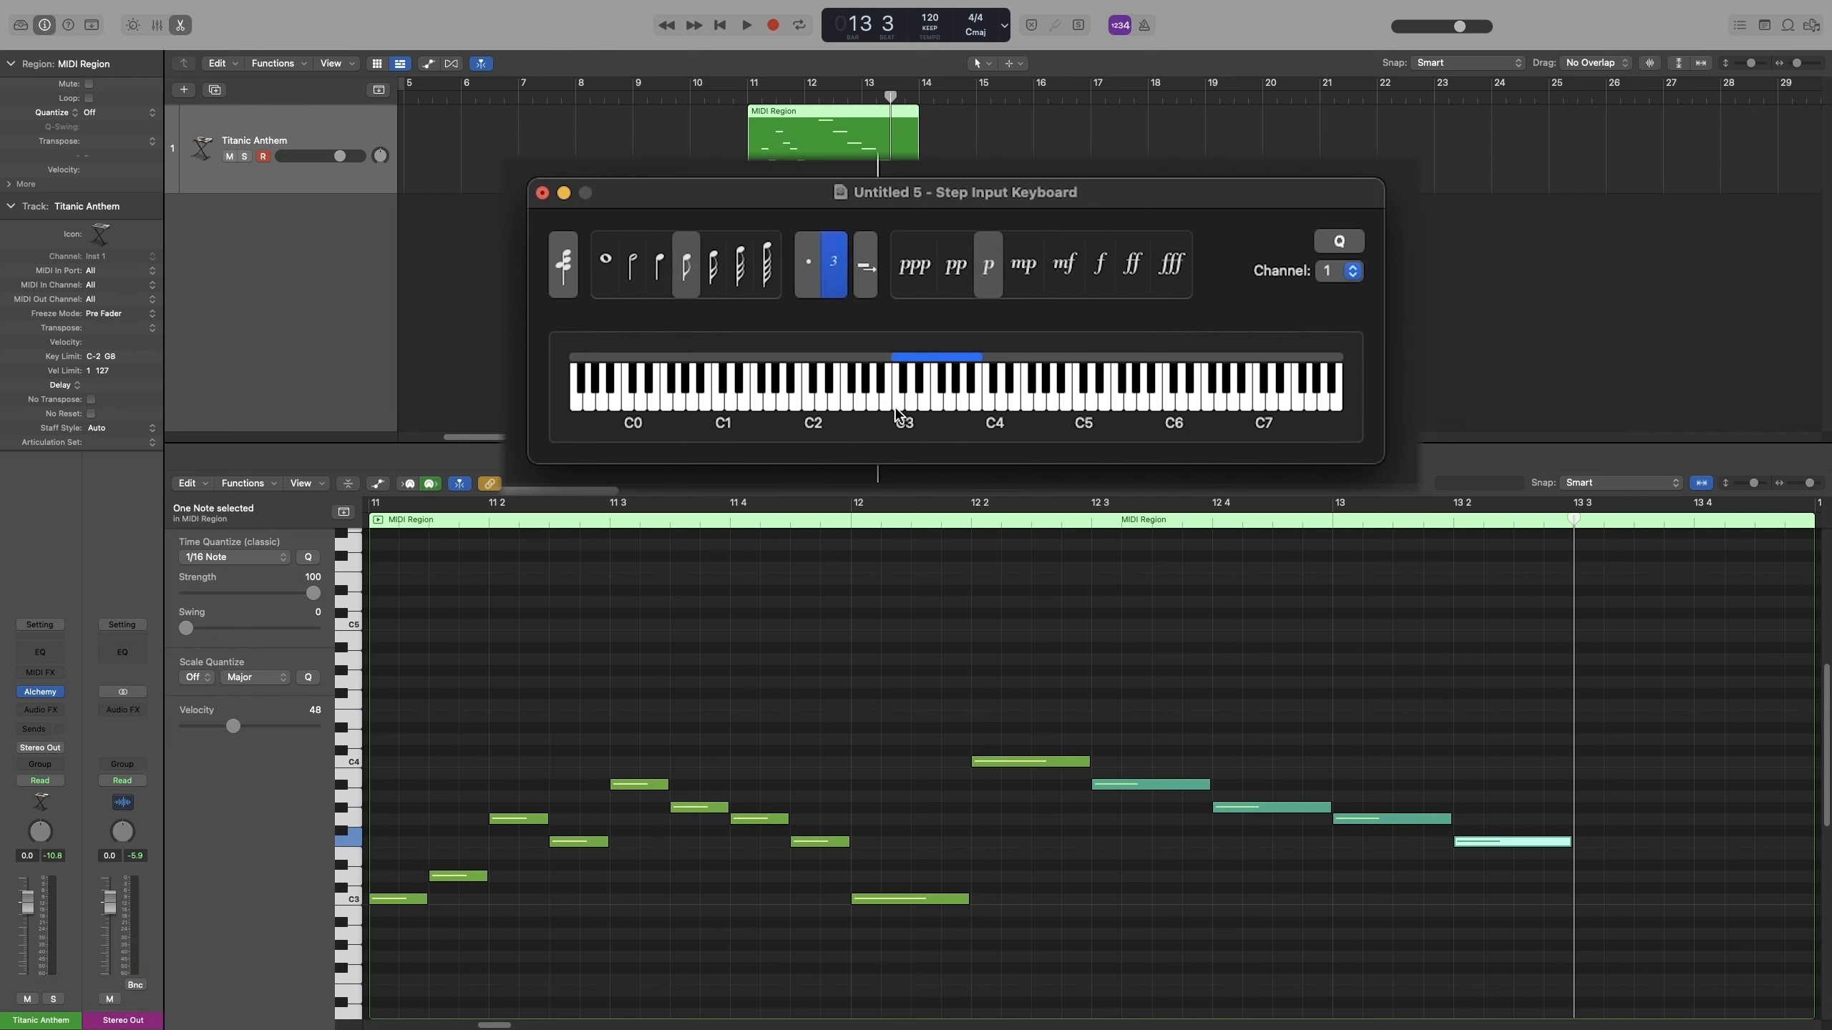
pyautogui.click(899, 401)
pyautogui.click(946, 403)
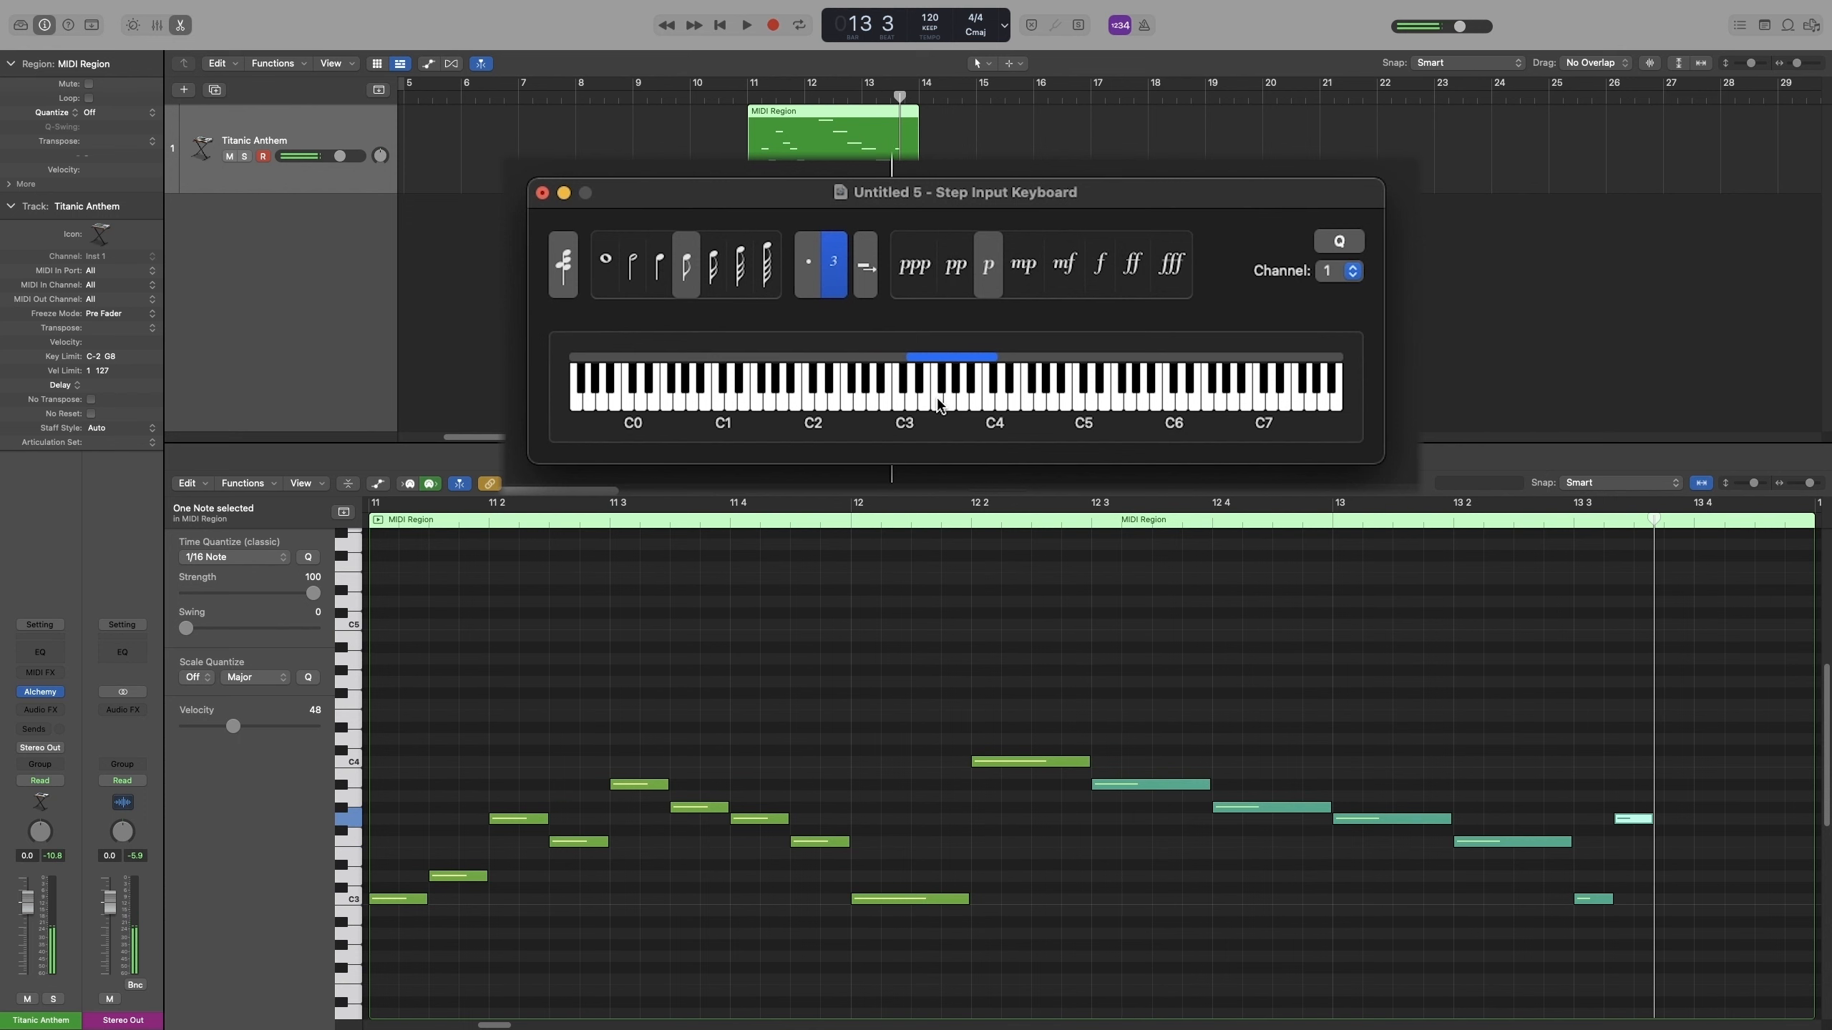
pyautogui.click(937, 399)
pyautogui.click(989, 400)
pyautogui.click(971, 381)
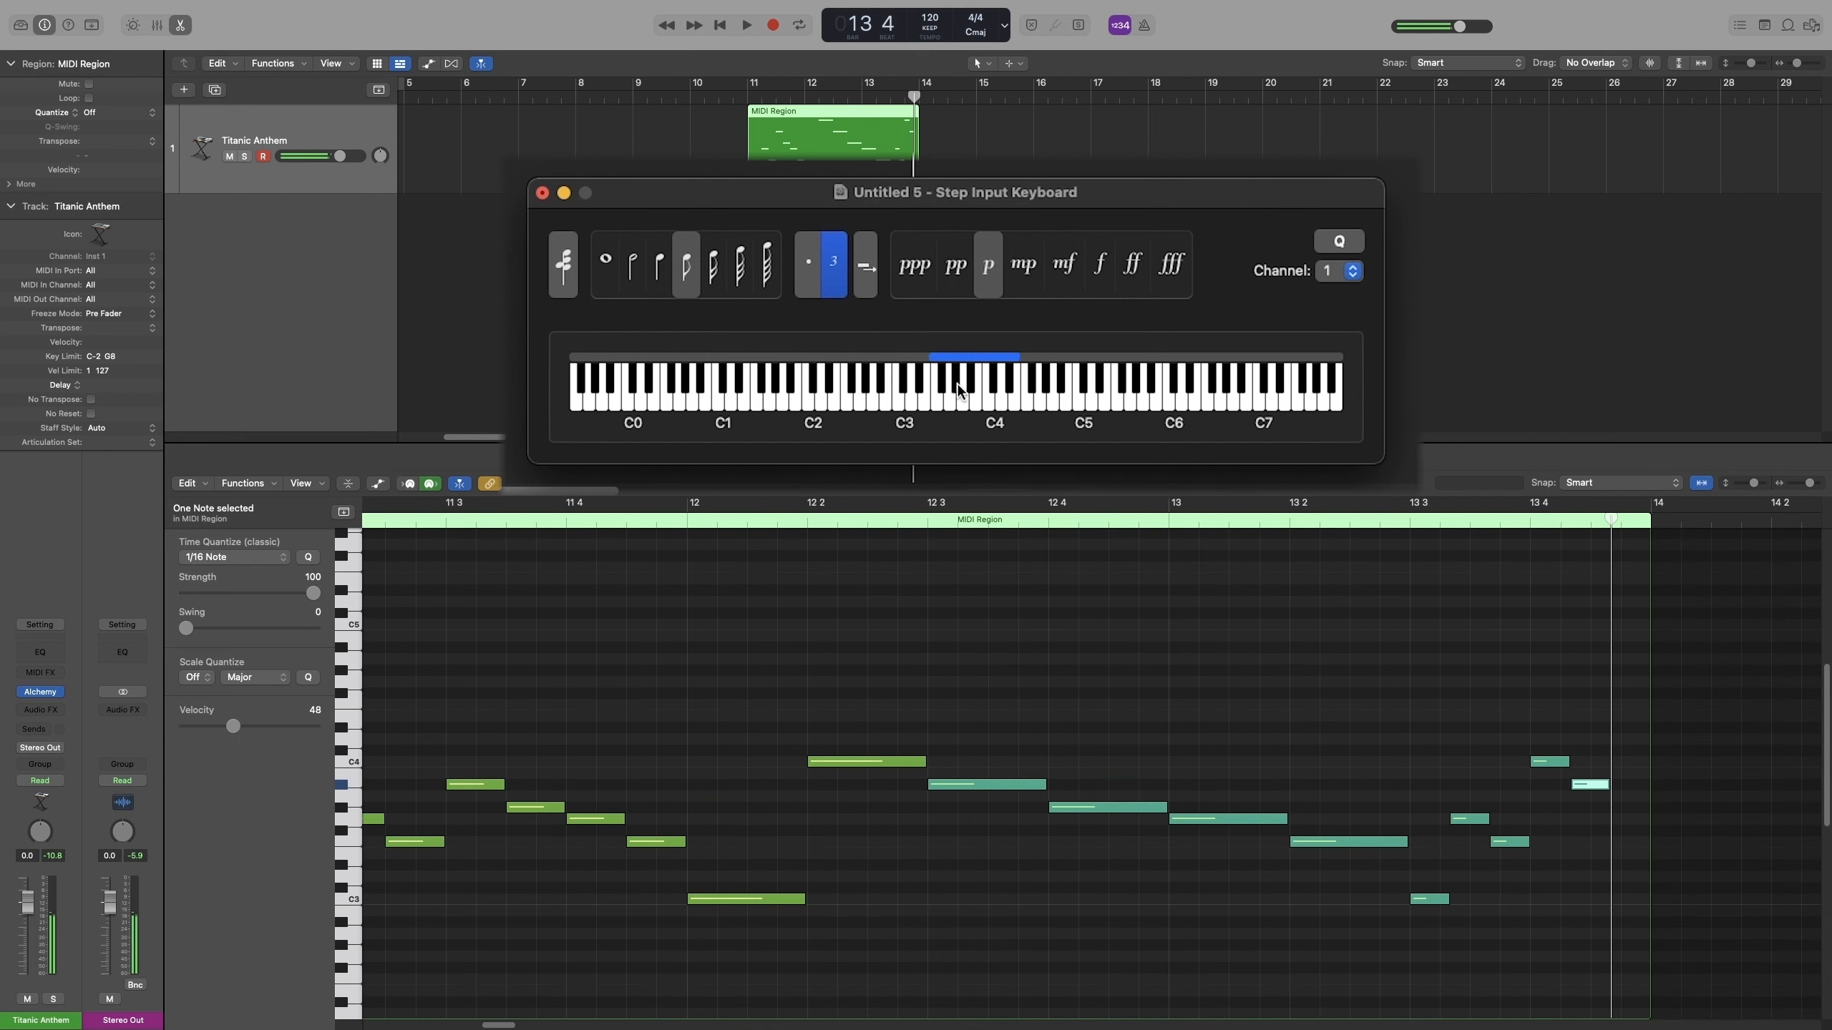
pyautogui.click(957, 385)
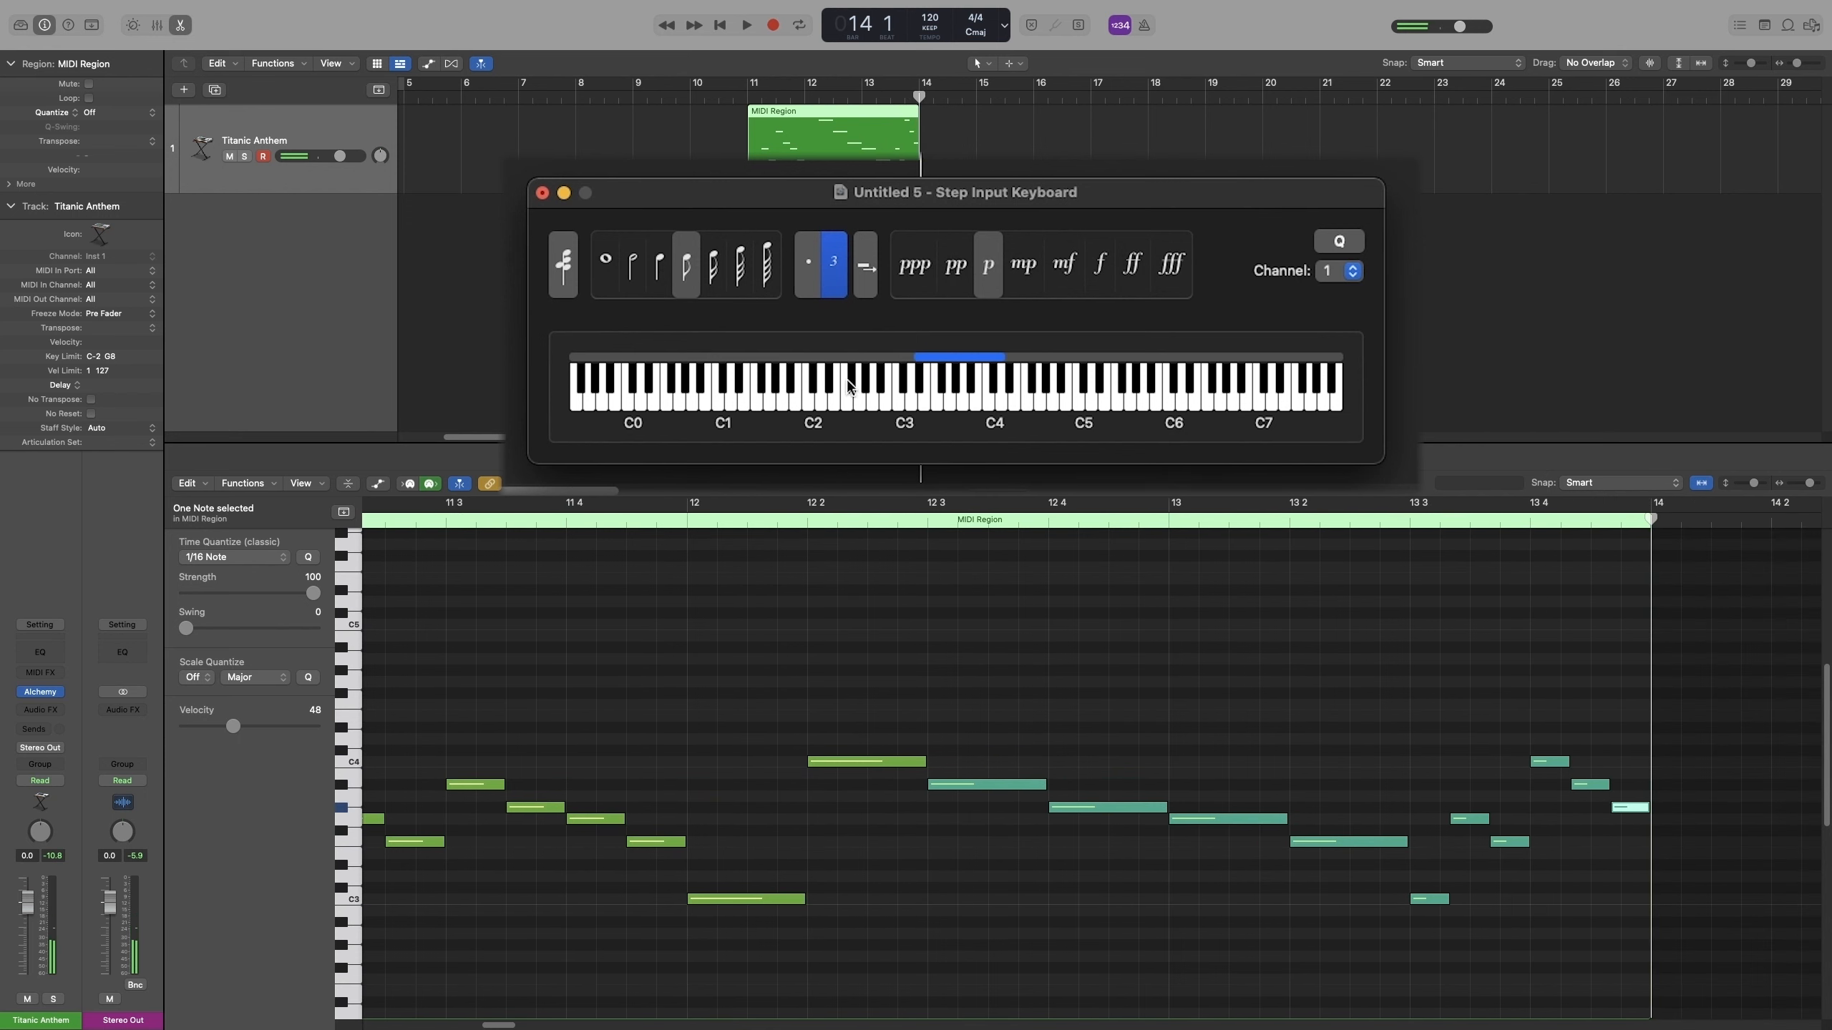
# Step-enter a quarter-note triplet C3 at bar 14 and switch the triplet option off.
pyautogui.click(658, 266)
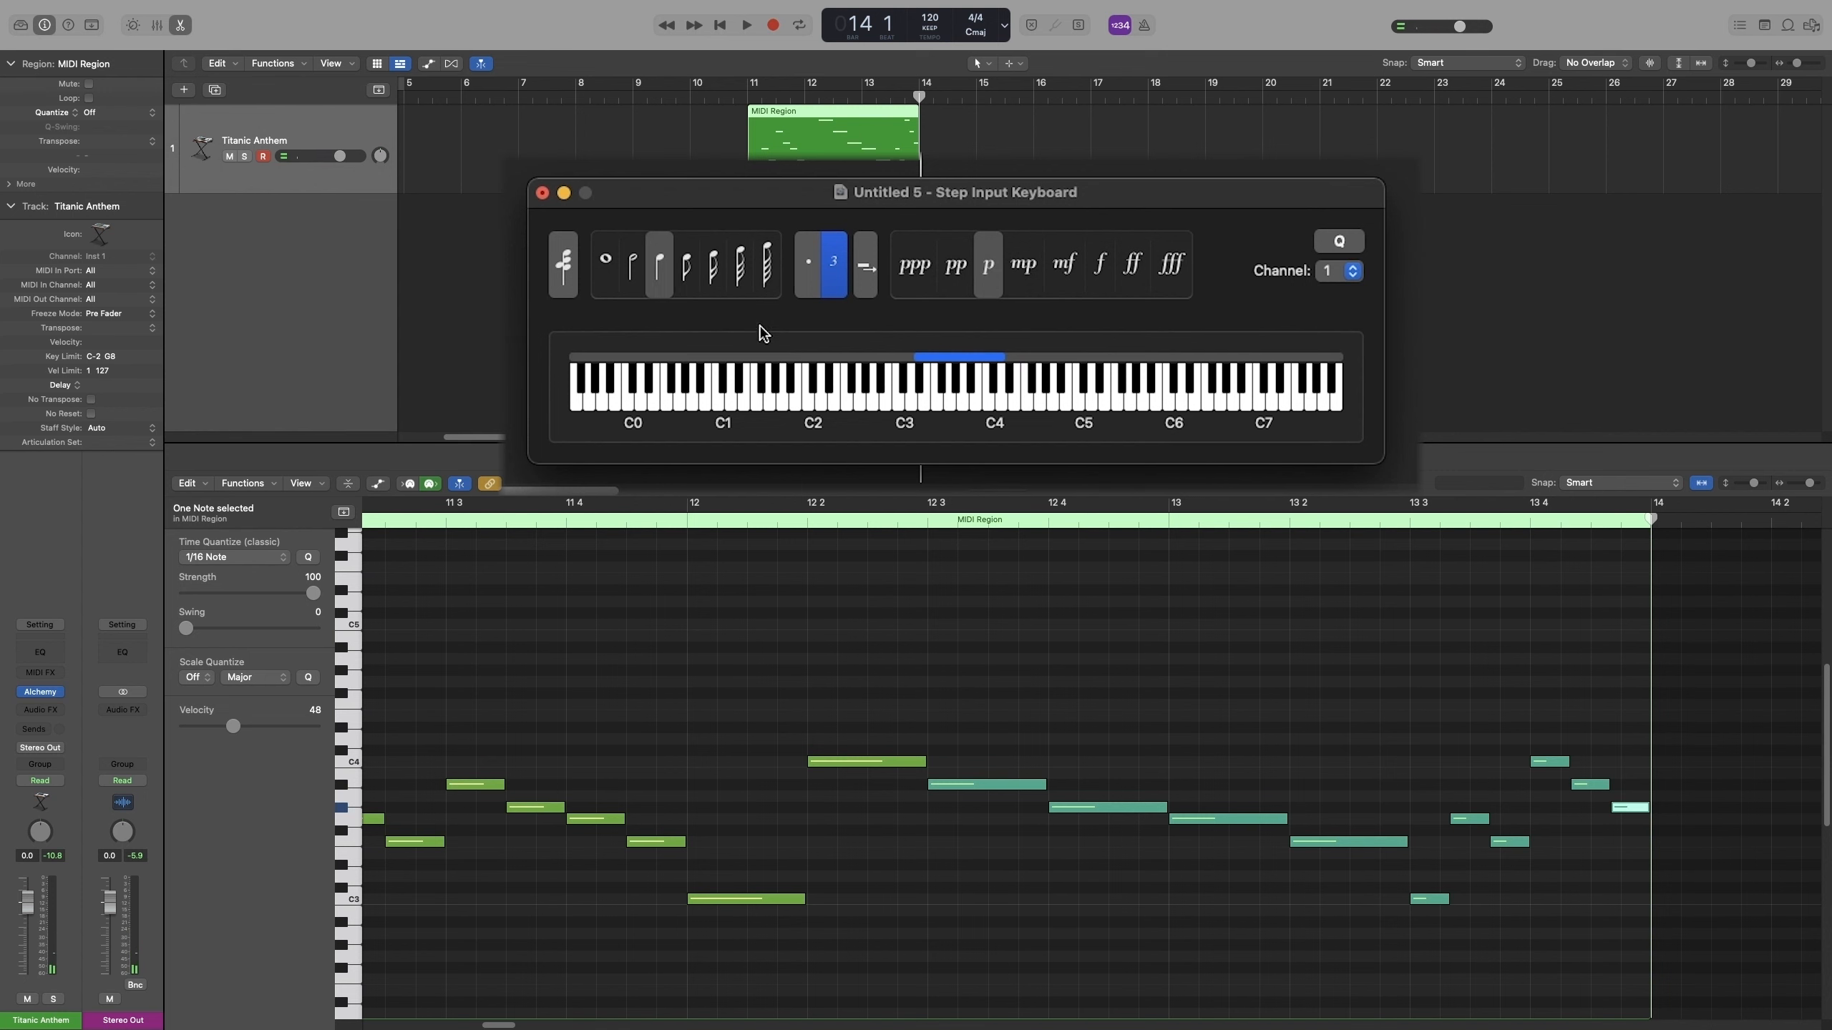
pyautogui.click(896, 401)
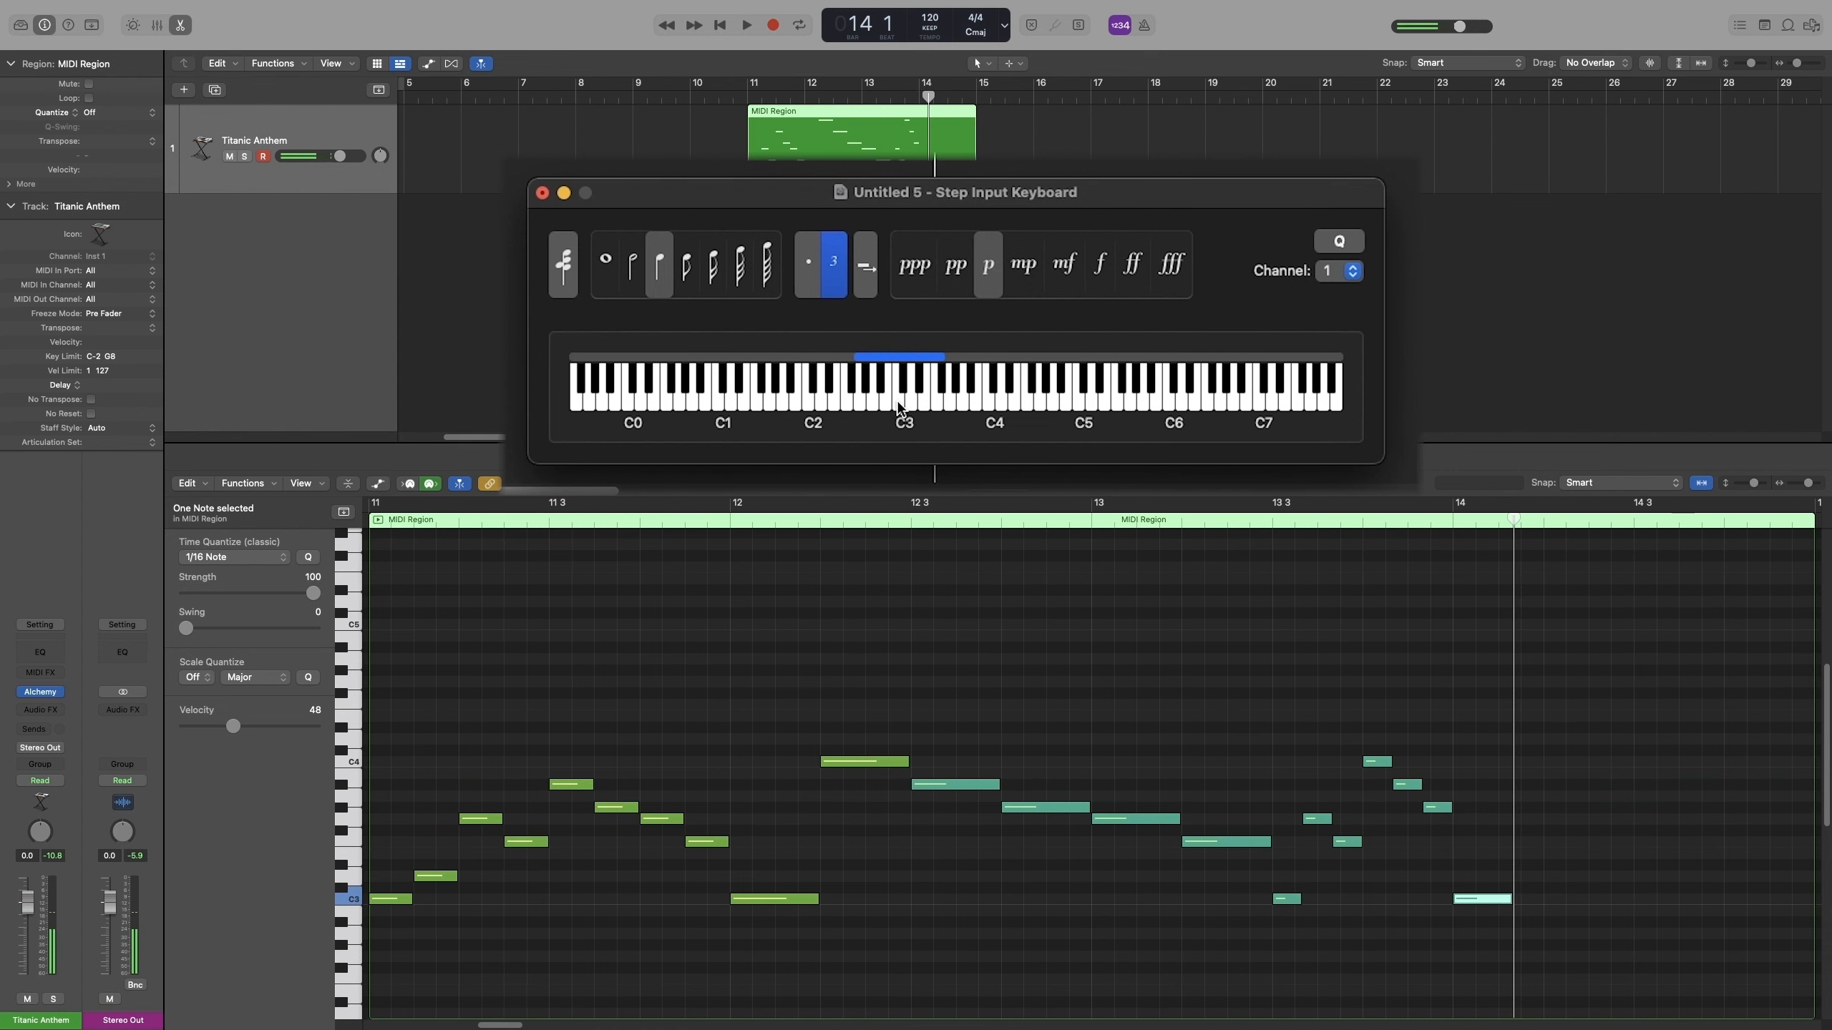
pyautogui.click(837, 287)
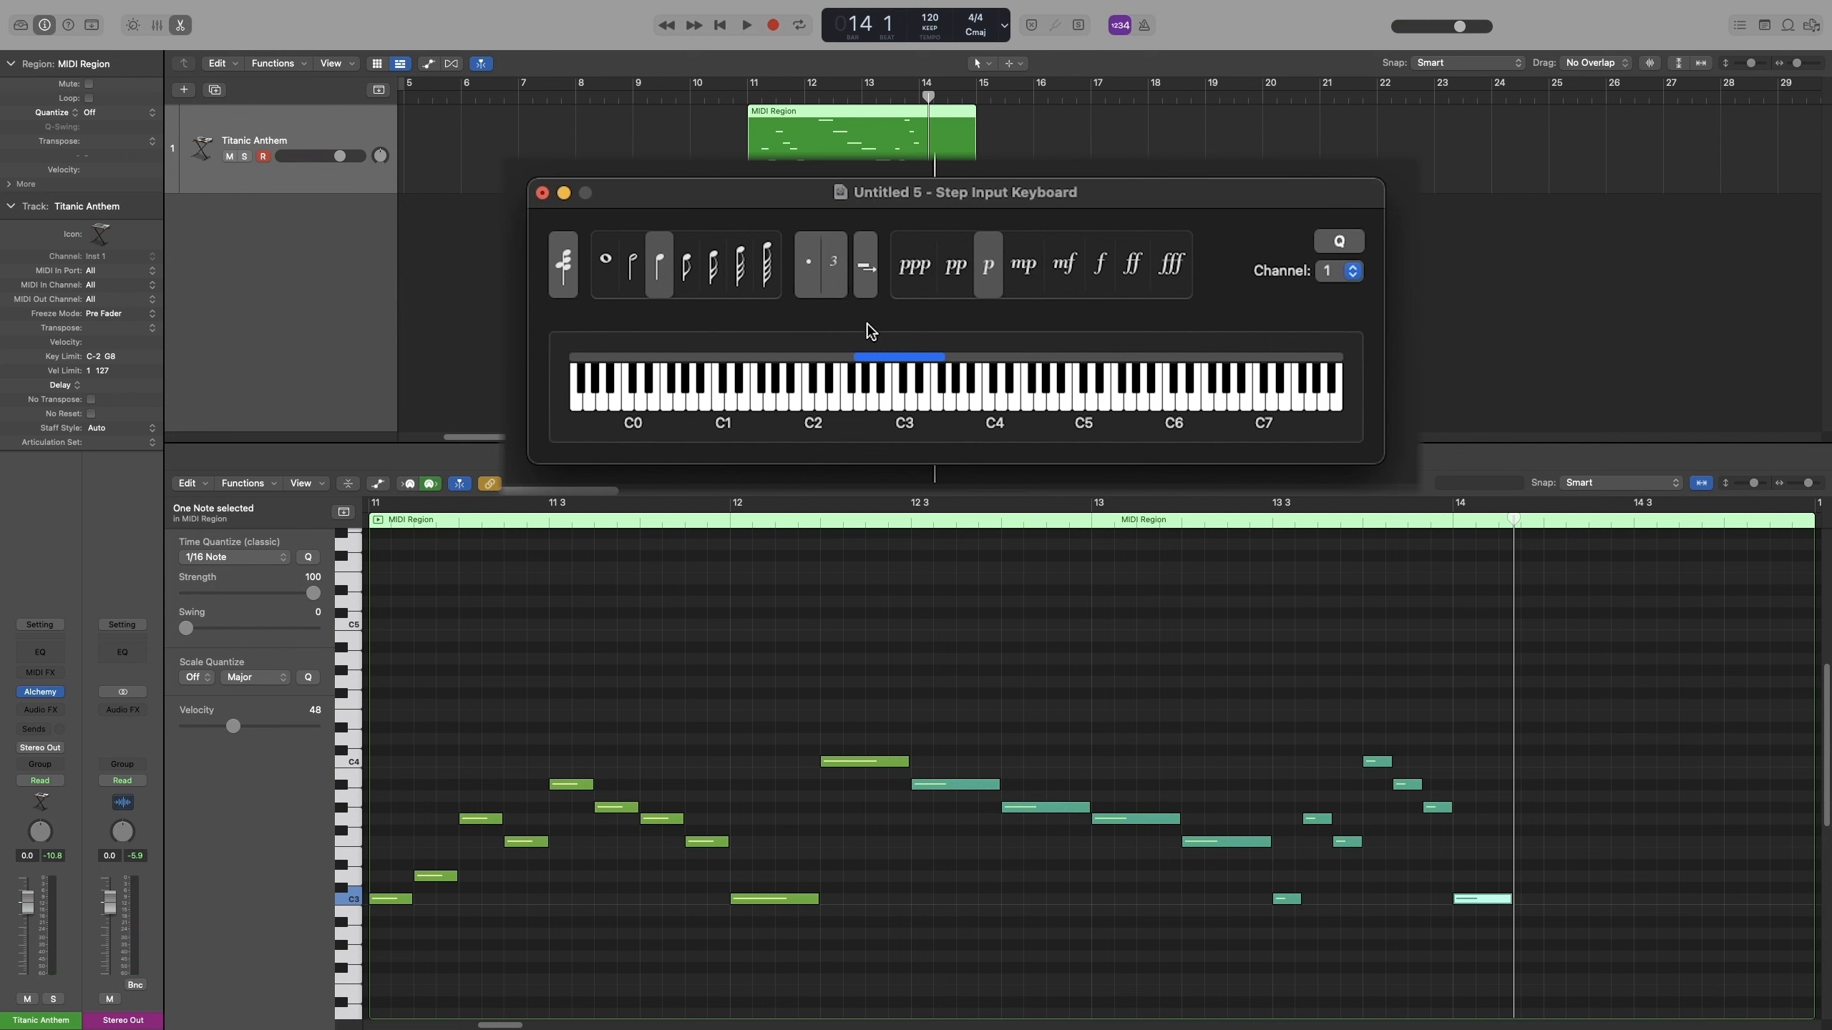
# Step-enter quarter-note triplets D#3 and G3 following the C3 in bar 14, and switch the triplet option off.
pyautogui.click(837, 280)
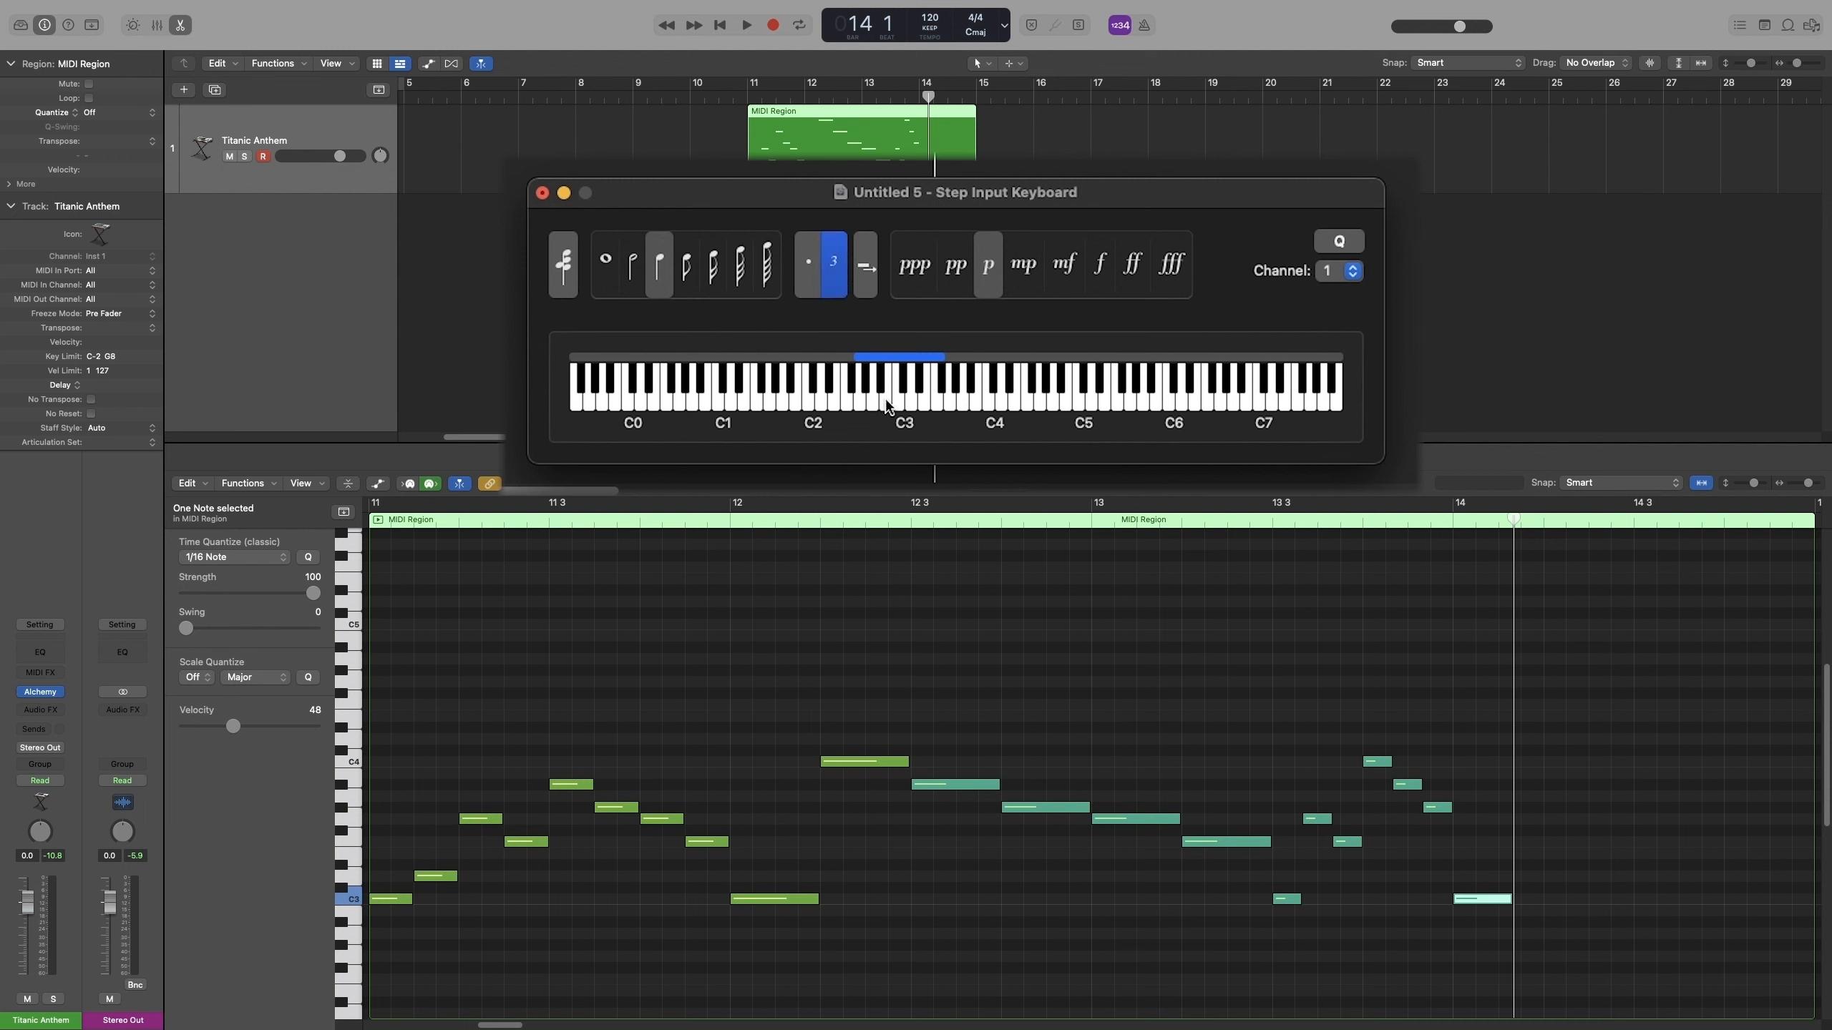
pyautogui.click(922, 386)
pyautogui.click(947, 409)
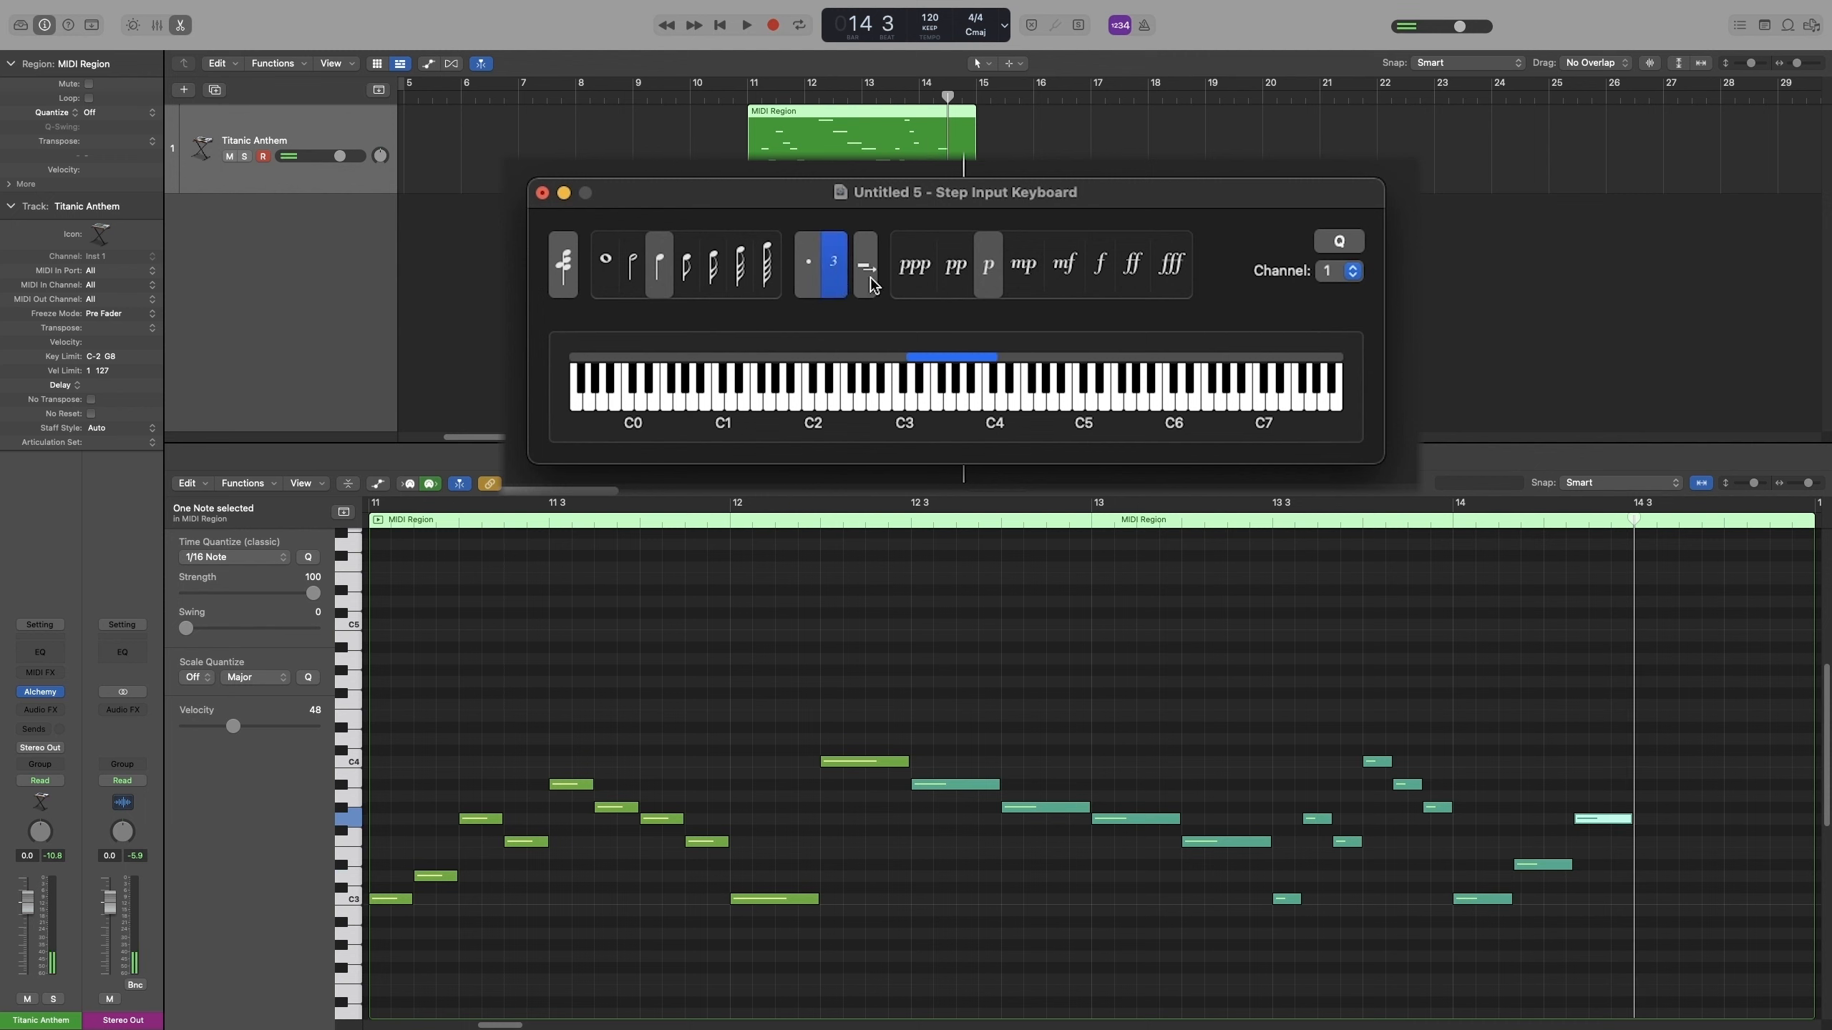
pyautogui.click(829, 273)
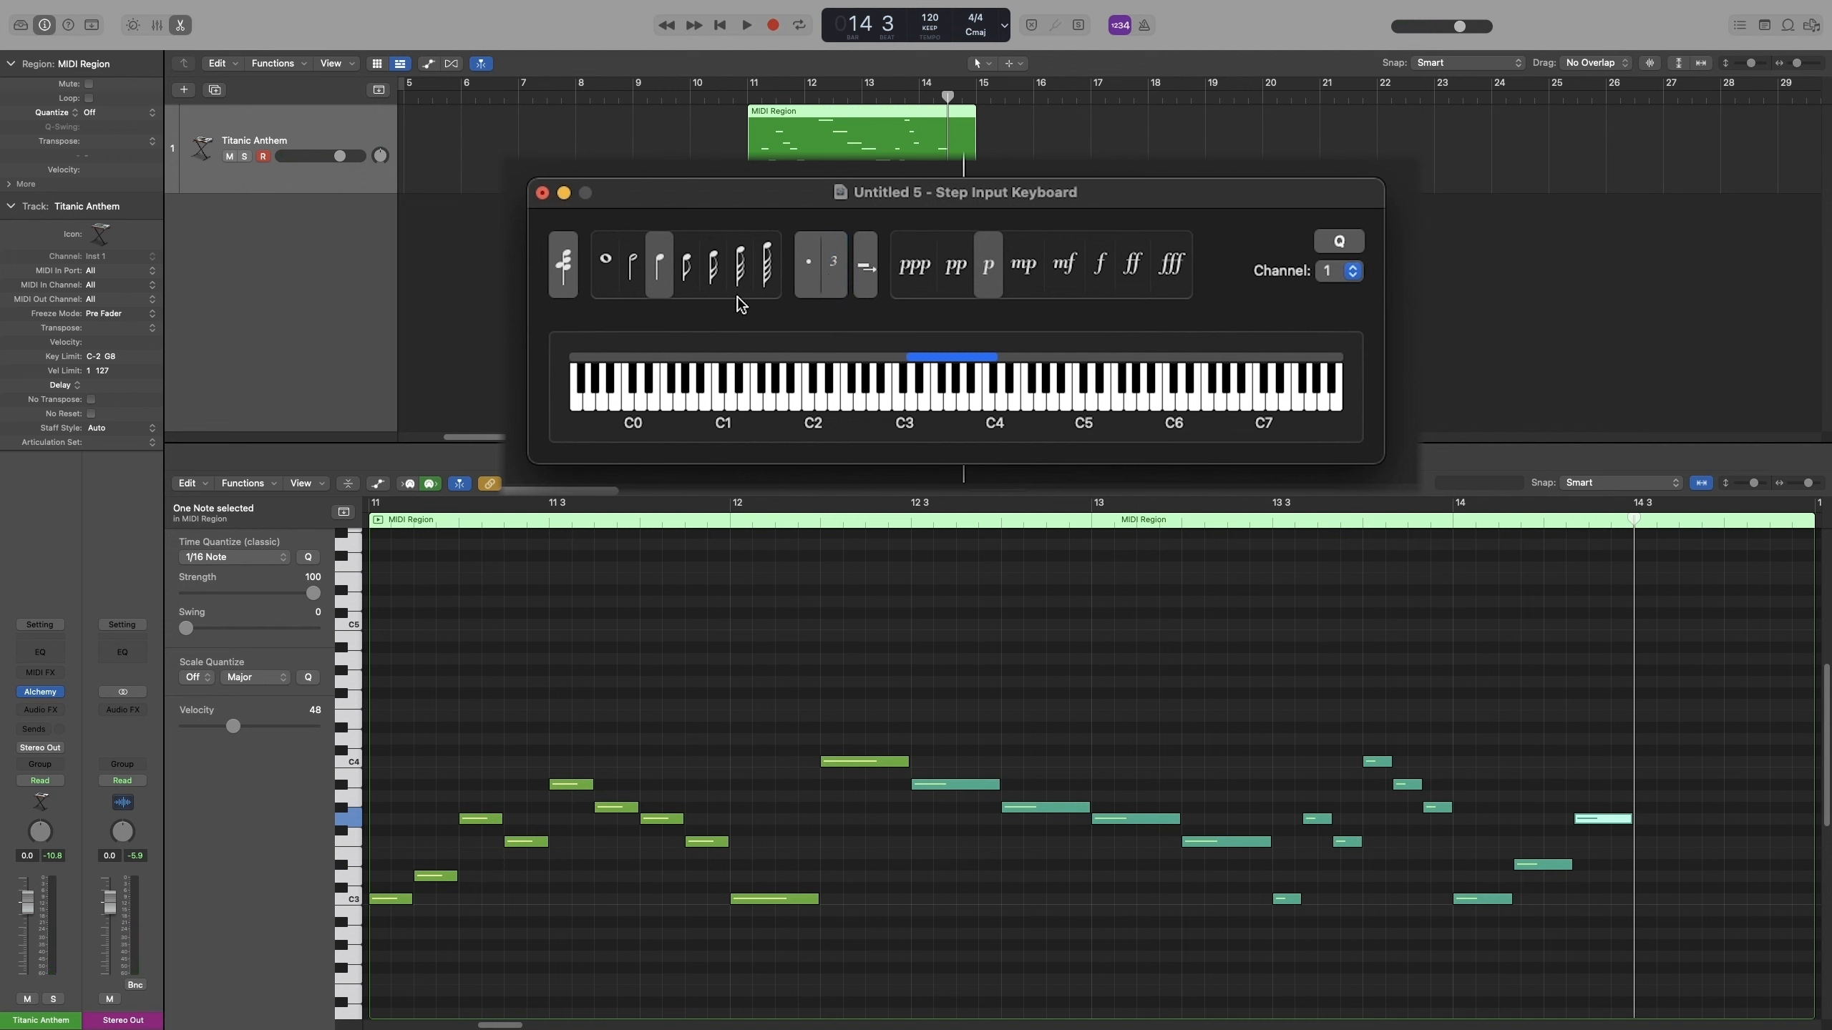
# Step-enter a quarter note C3 at beat 3 of bar 14, sustain it by an eighth note, and add an eighth-note F2.
pyautogui.click(689, 274)
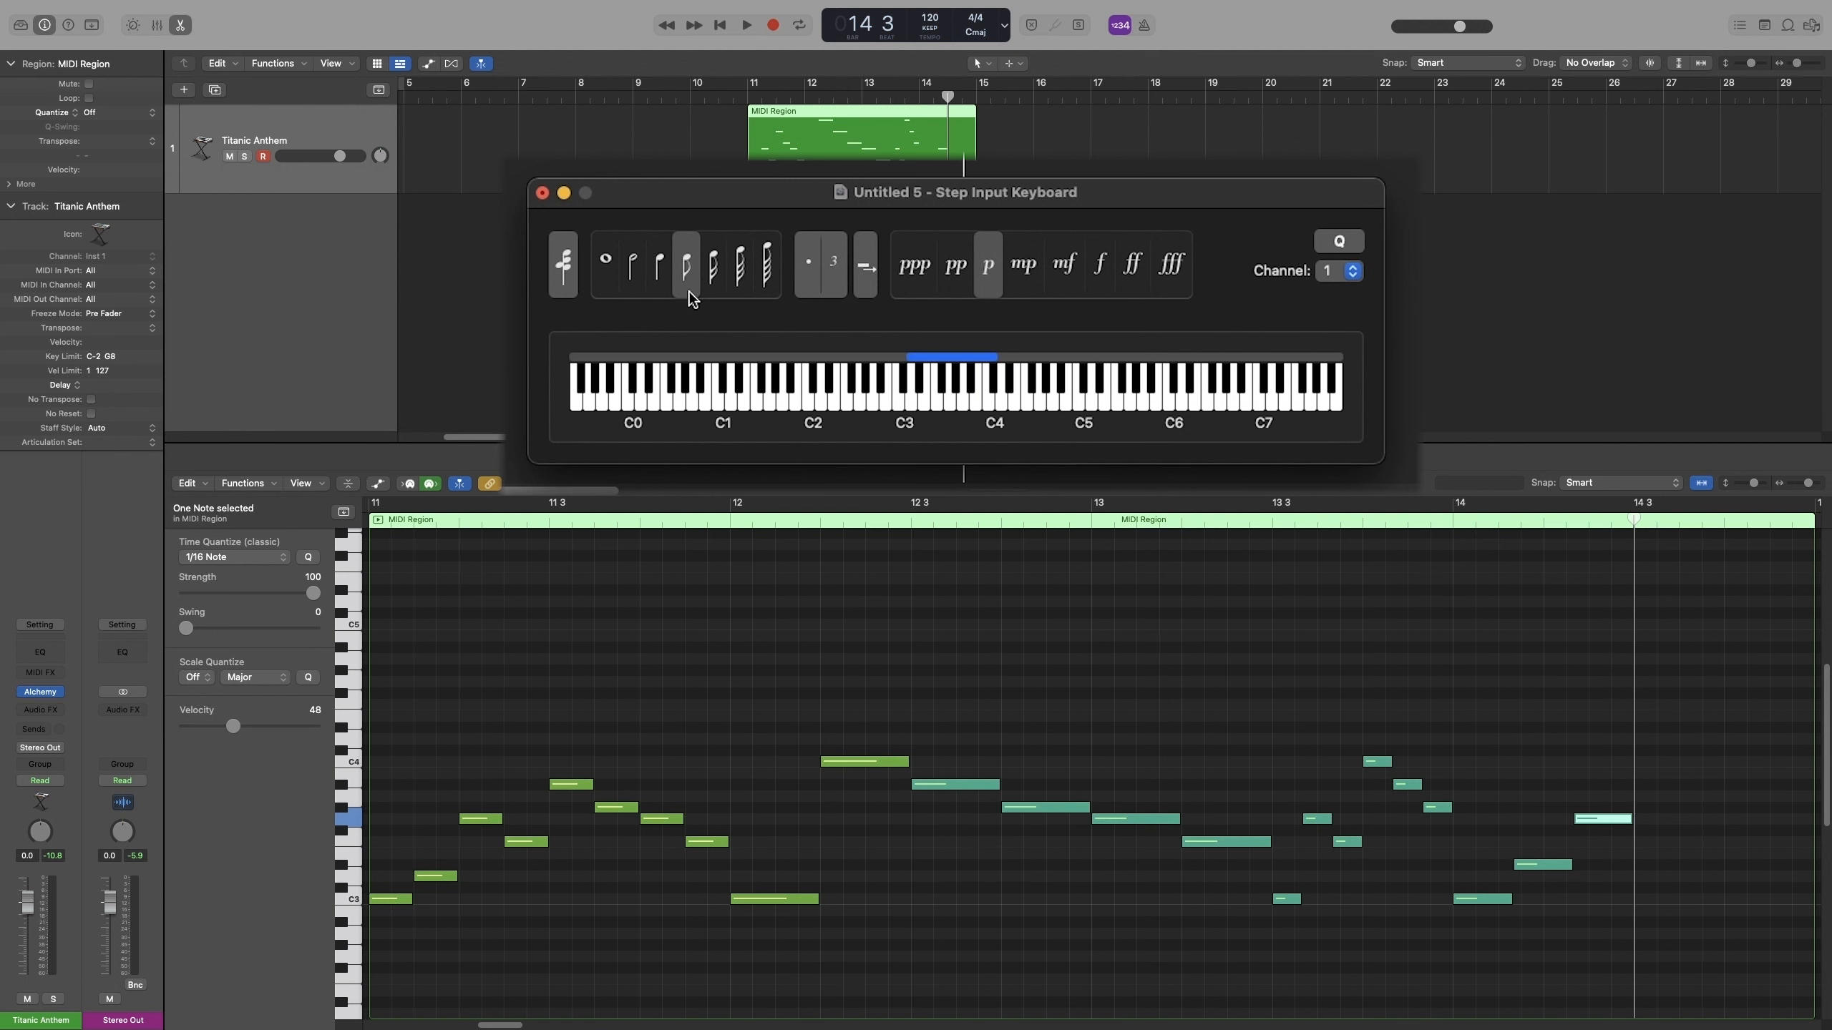
pyautogui.click(664, 275)
pyautogui.click(901, 406)
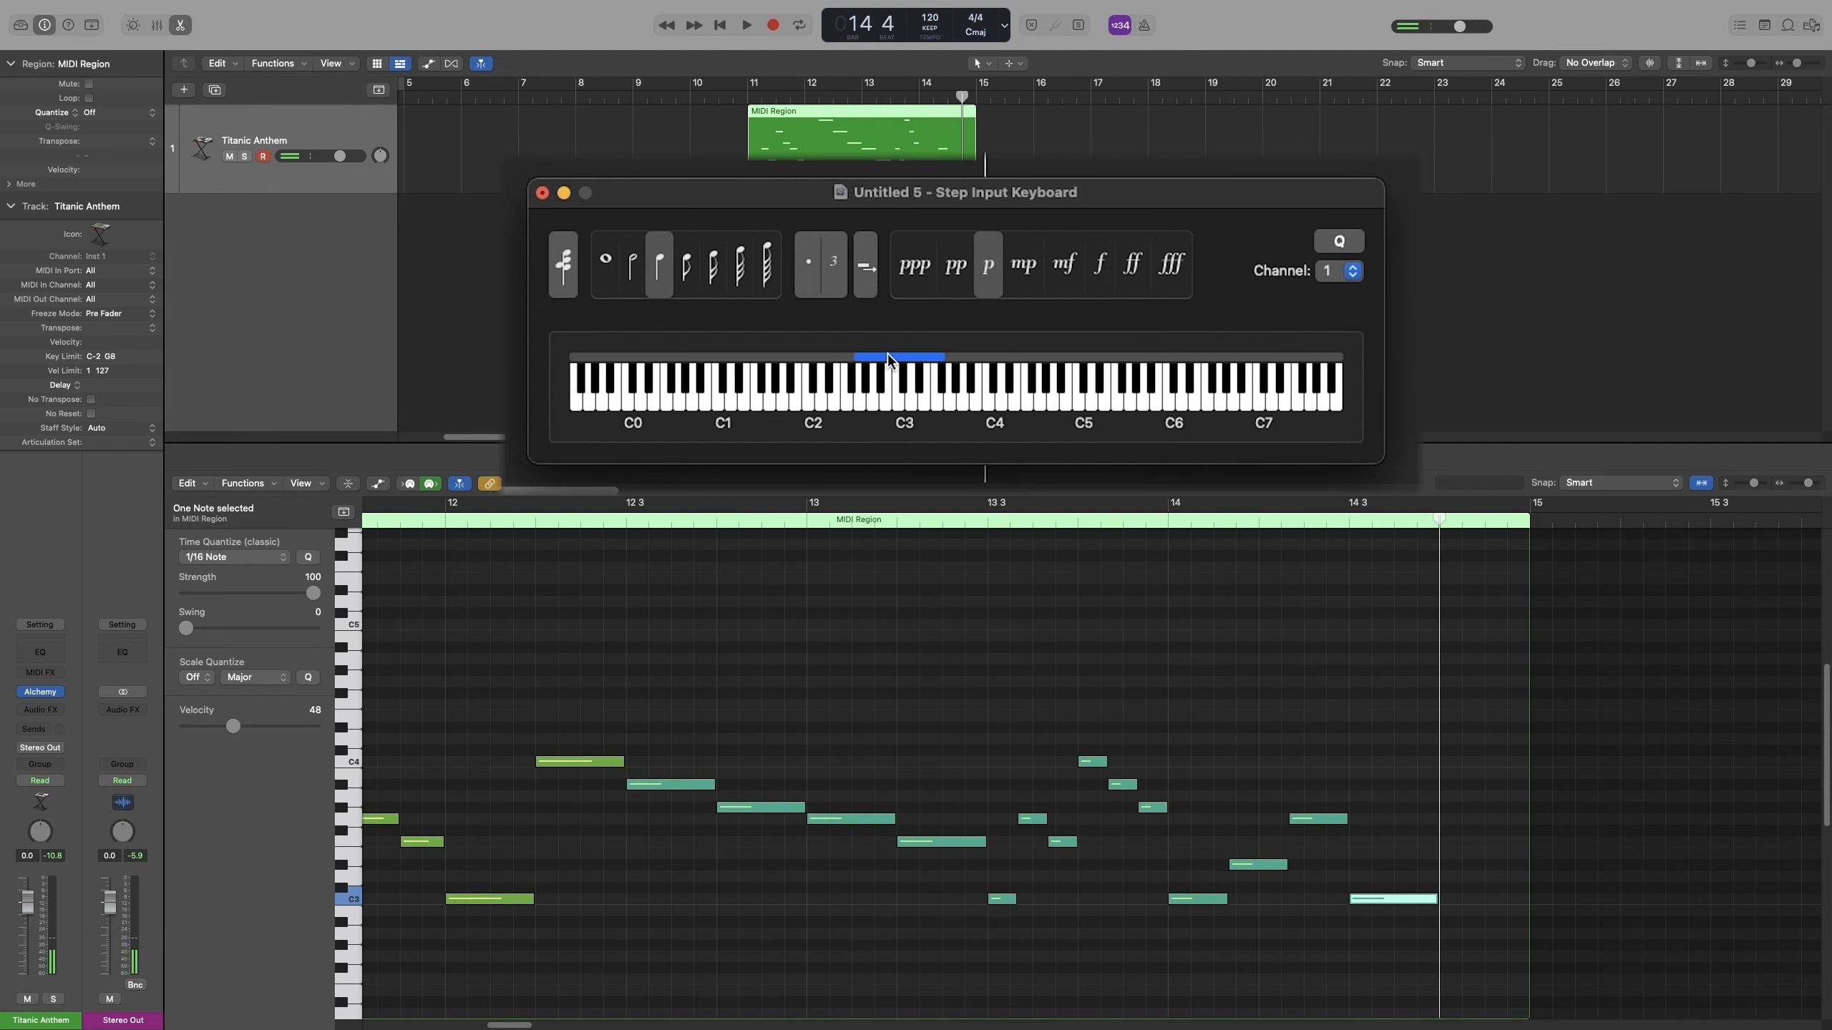
pyautogui.click(691, 274)
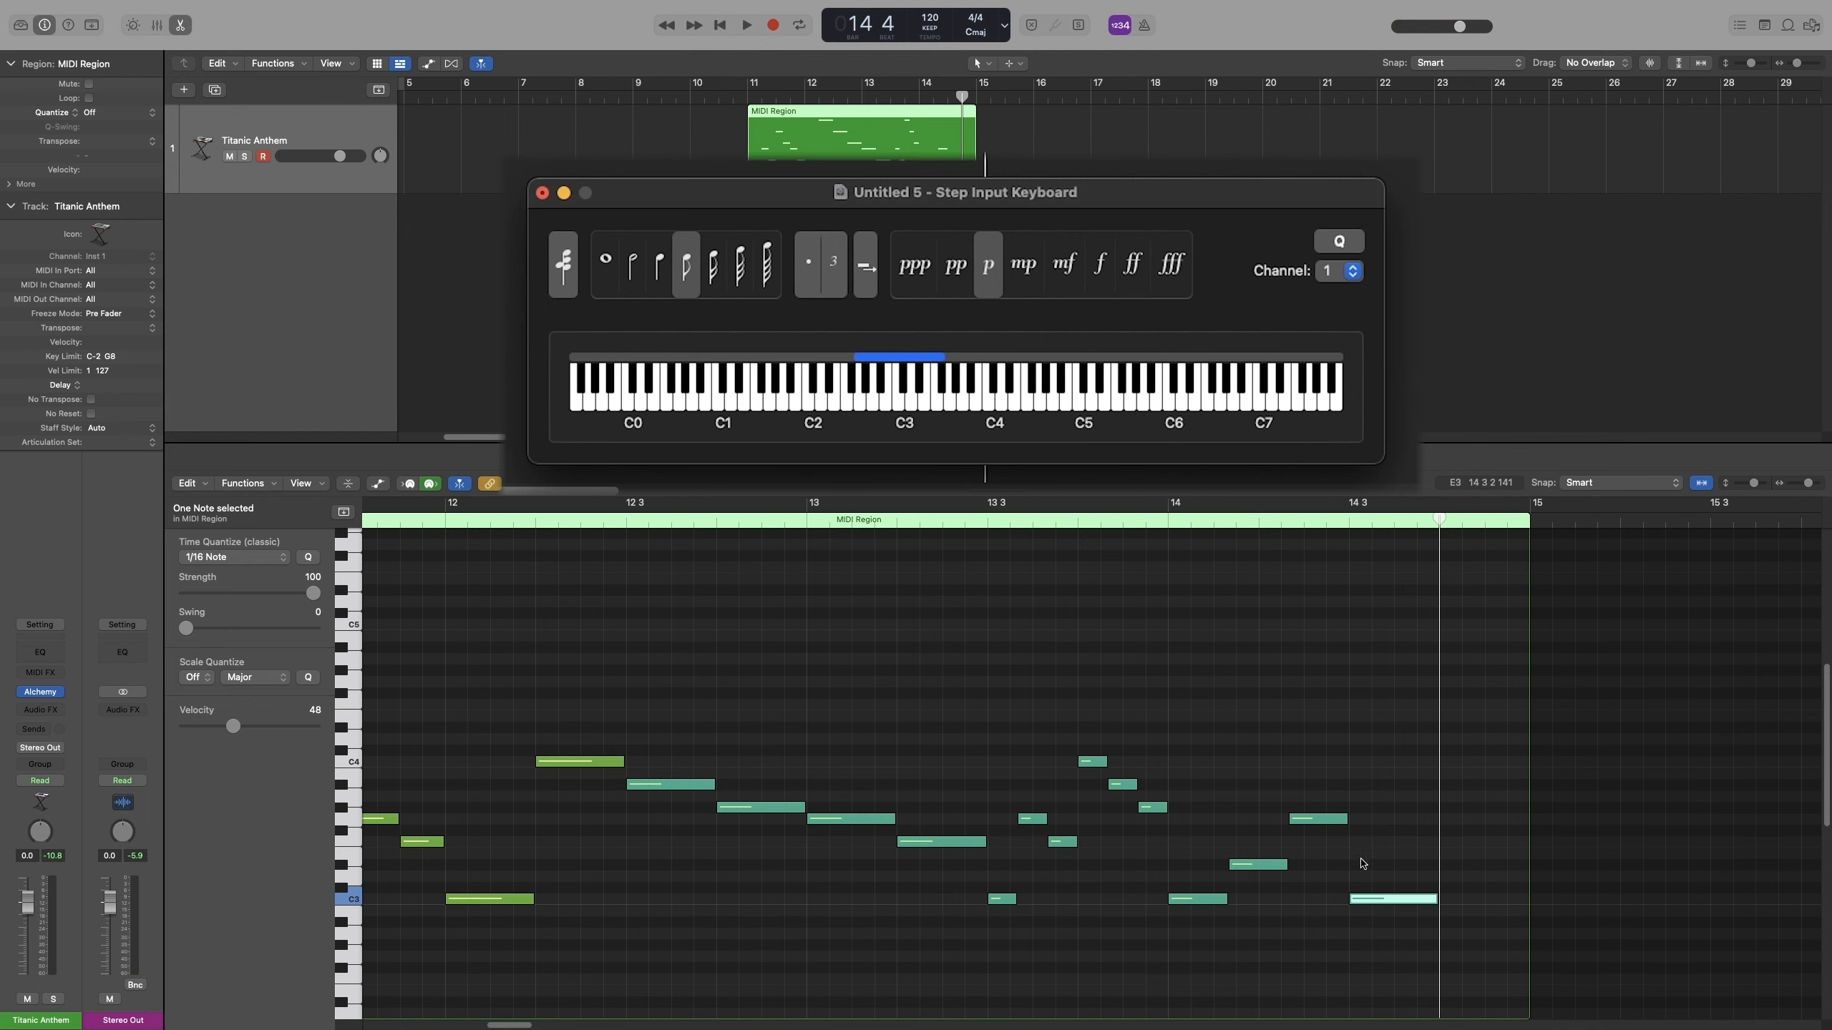
pyautogui.click(863, 287)
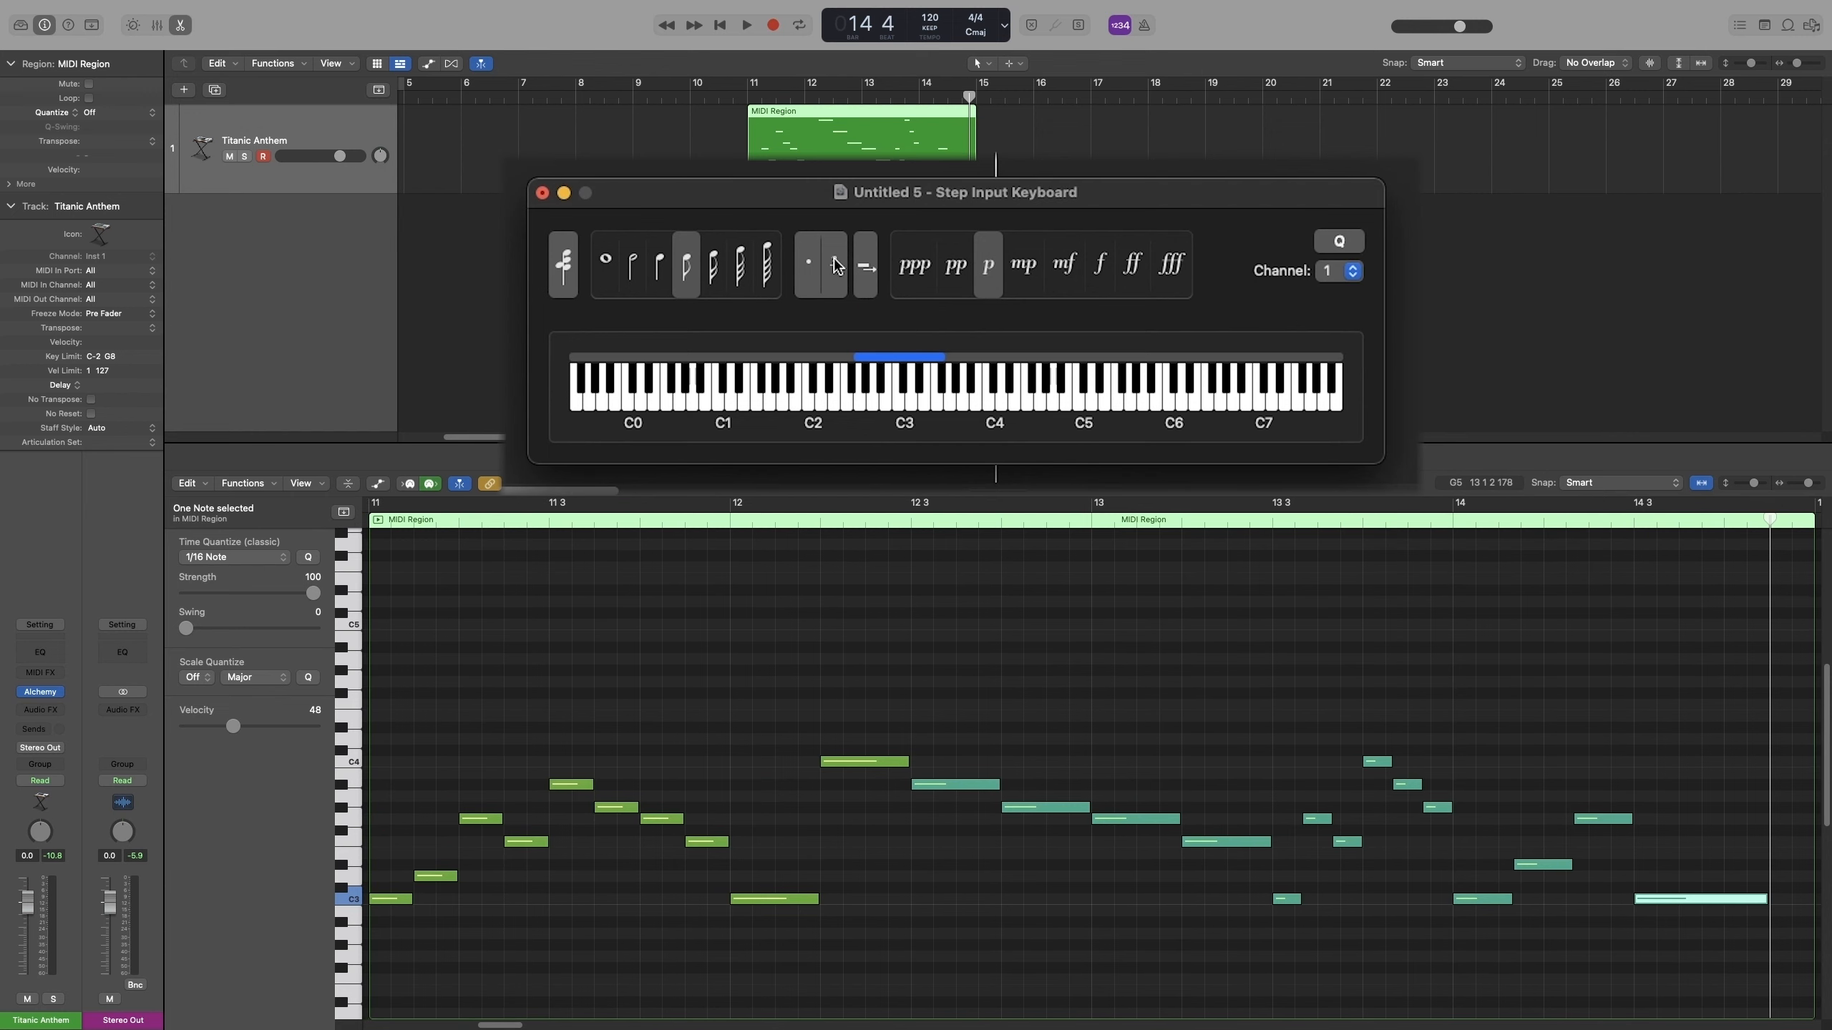
pyautogui.click(842, 403)
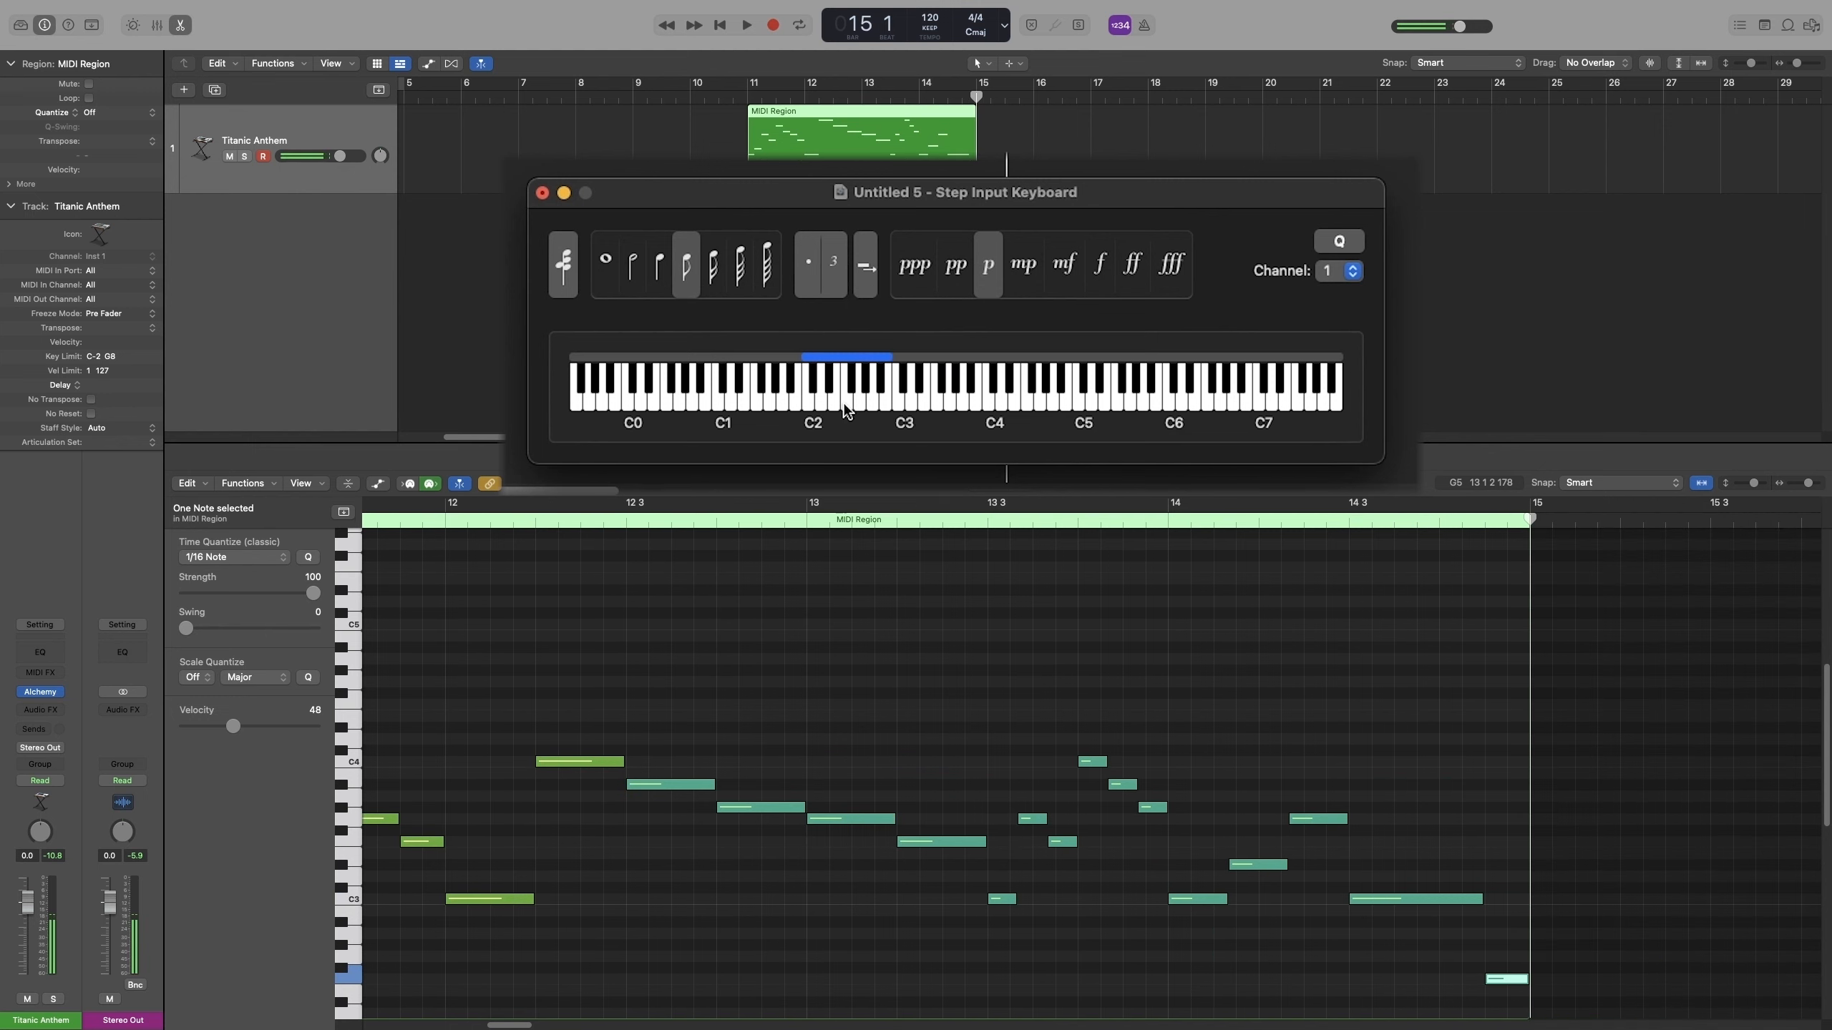
# Turn on chord mode and enter an eighth-note chord of C3, D#3, G3 and A#3 at bar 15.
pyautogui.click(565, 266)
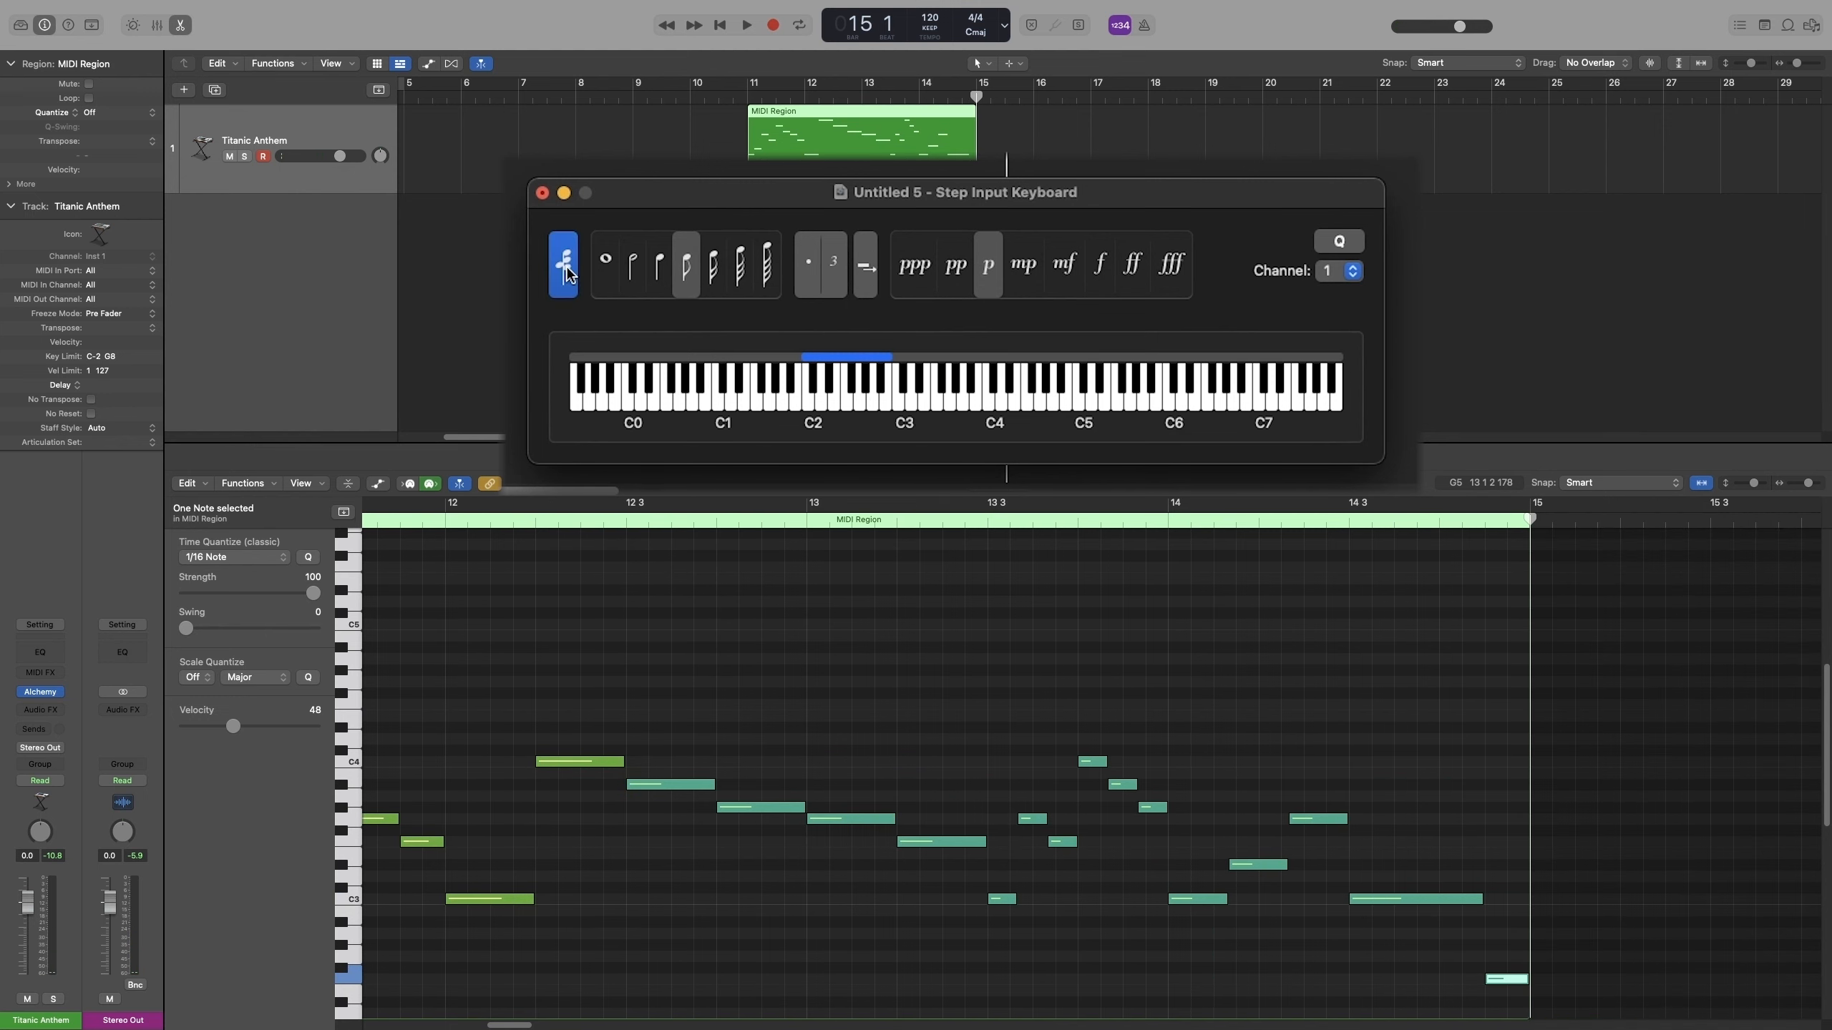
pyautogui.click(902, 405)
pyautogui.click(930, 392)
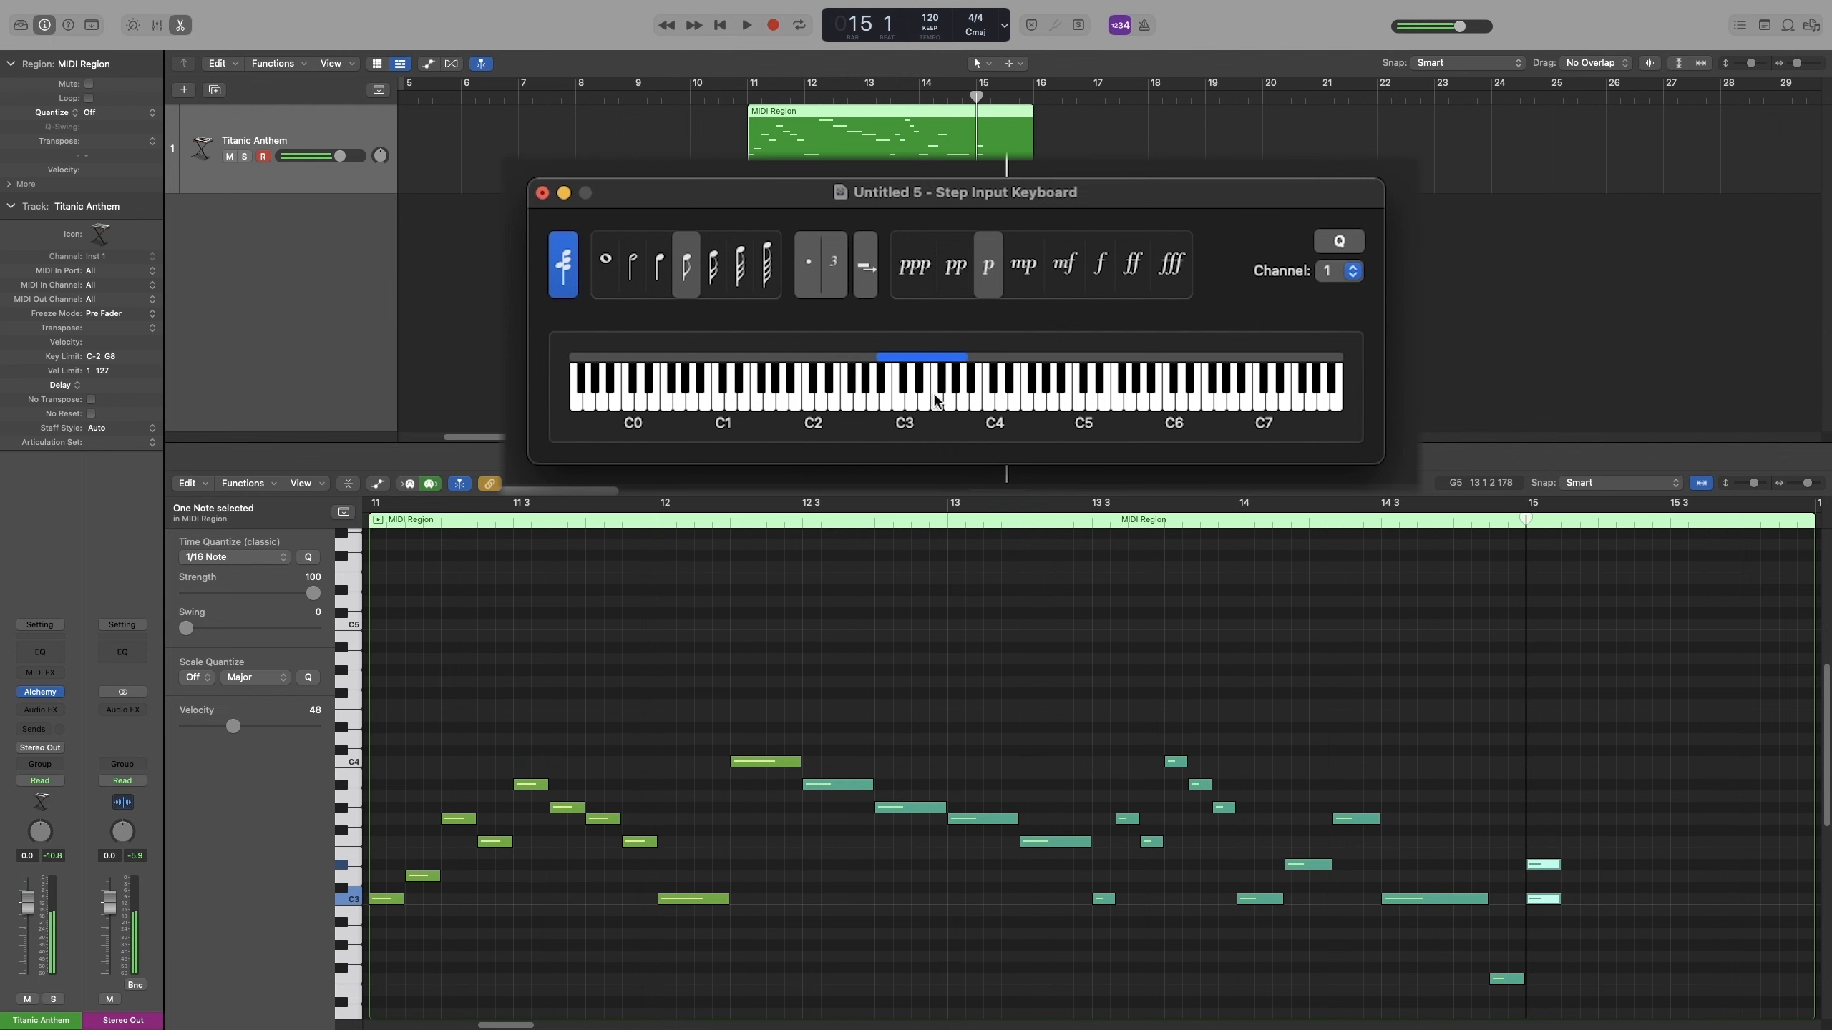
pyautogui.click(960, 391)
pyautogui.click(969, 384)
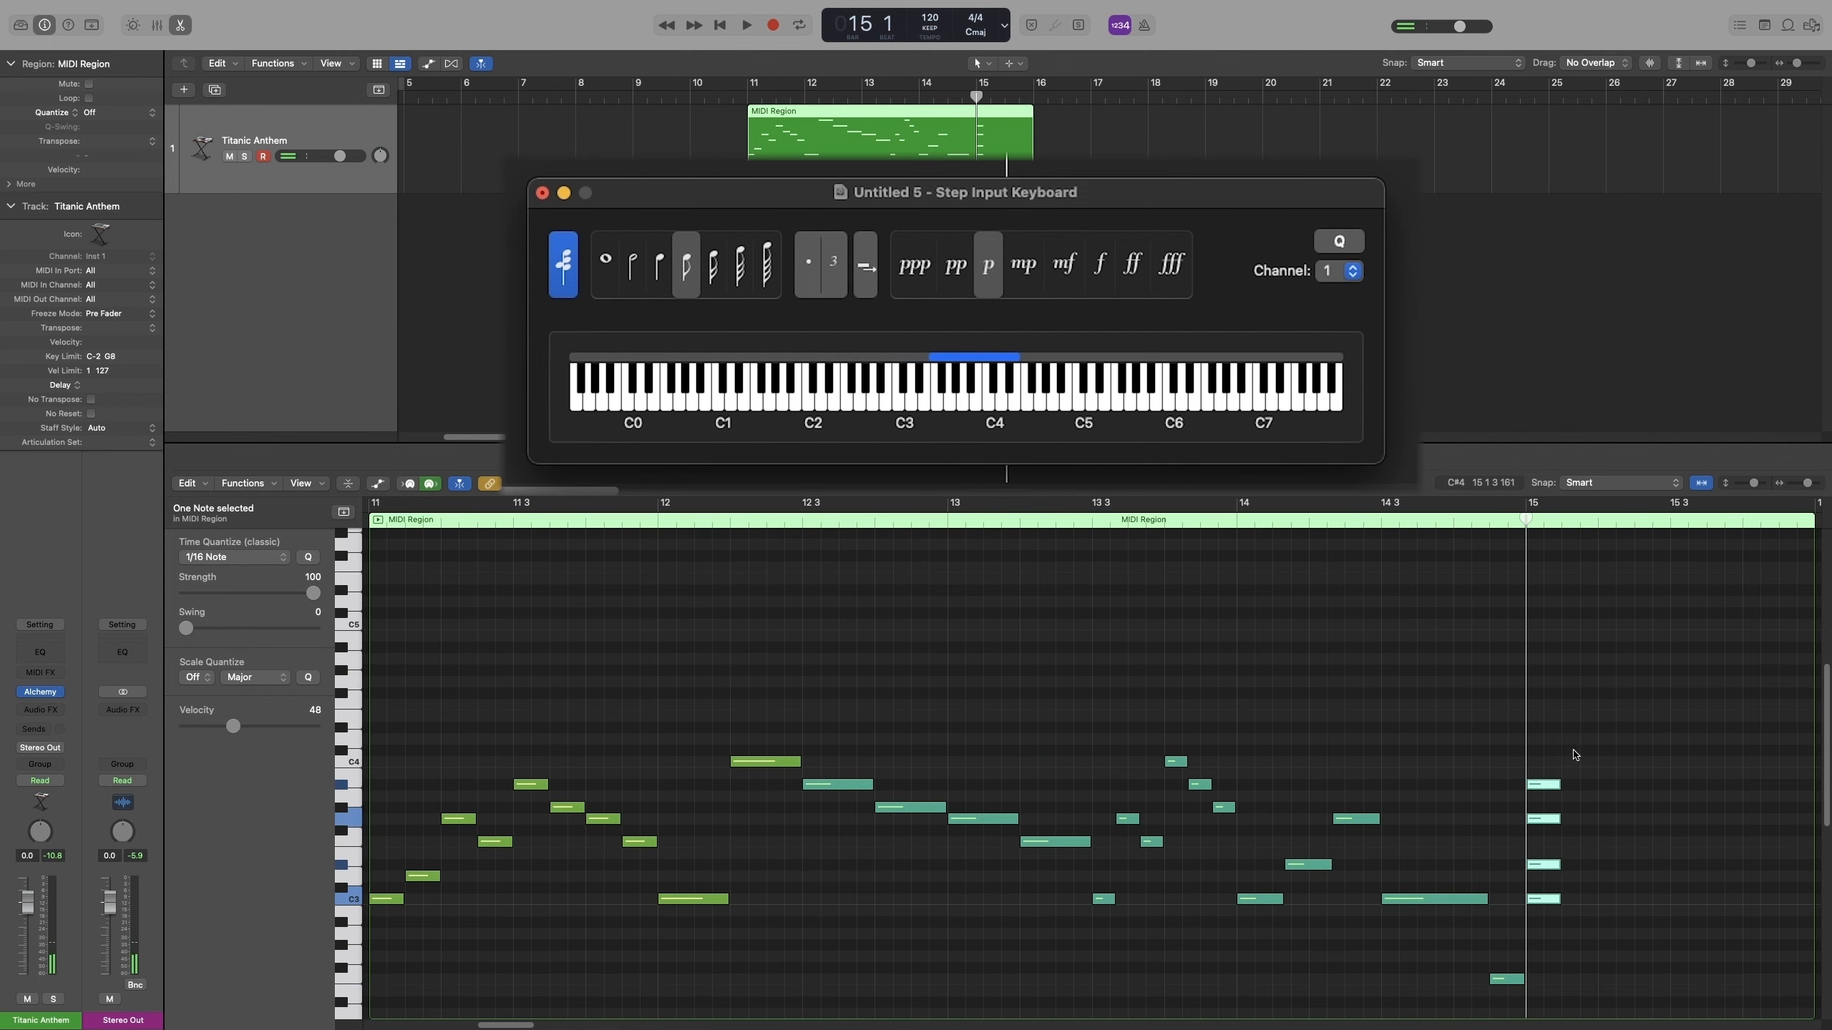
# Sustain the bar 15 chord by a quarter note and another eighth note.
pyautogui.click(660, 265)
pyautogui.click(865, 267)
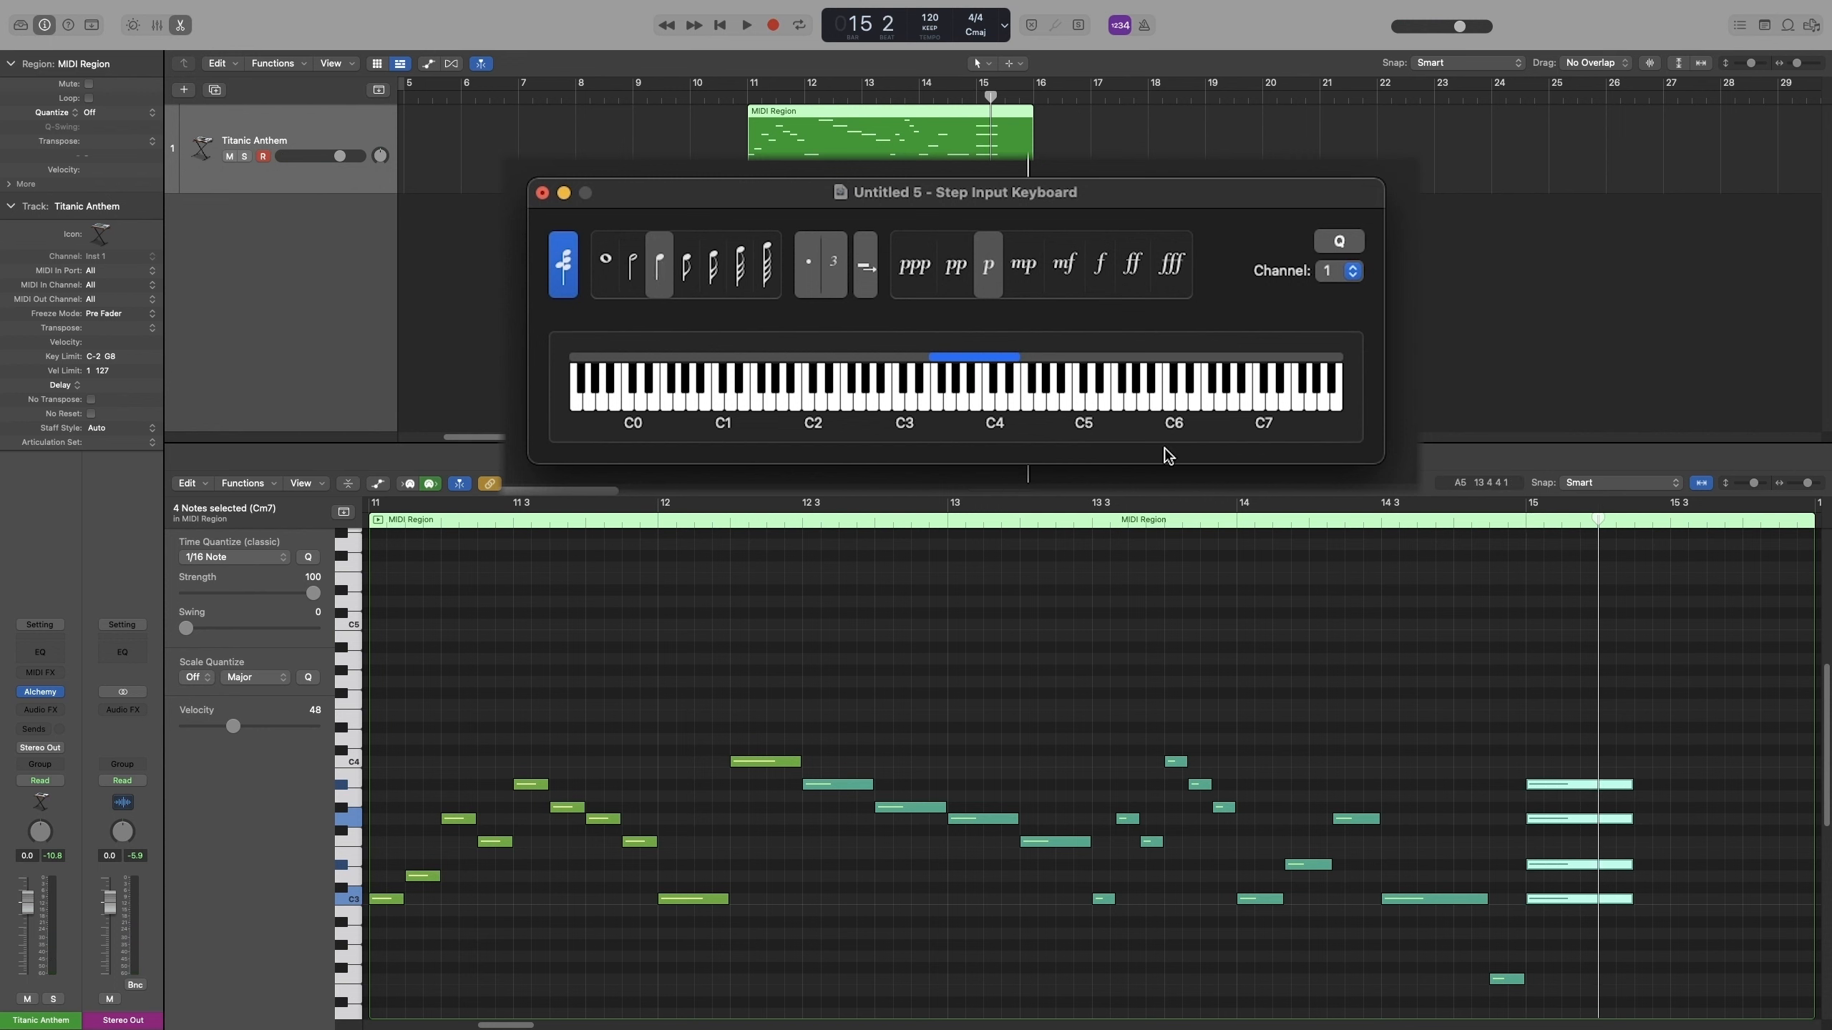
pyautogui.click(689, 269)
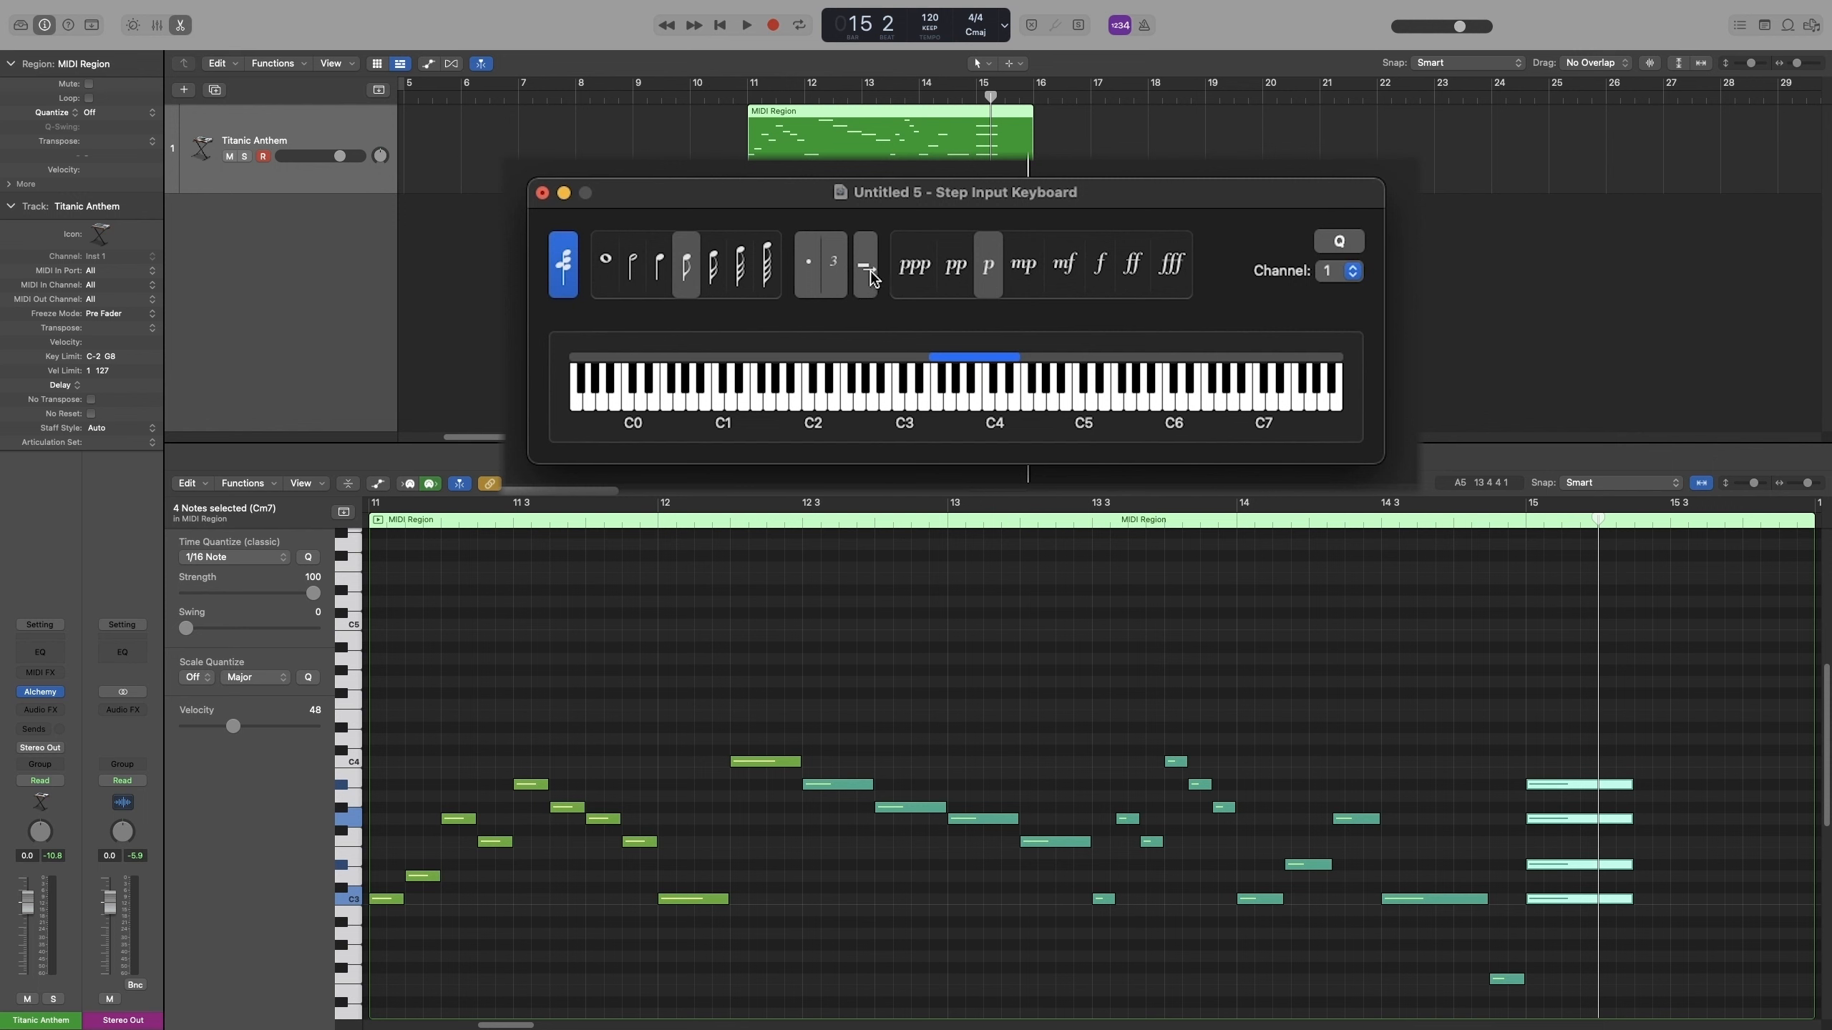
pyautogui.click(868, 269)
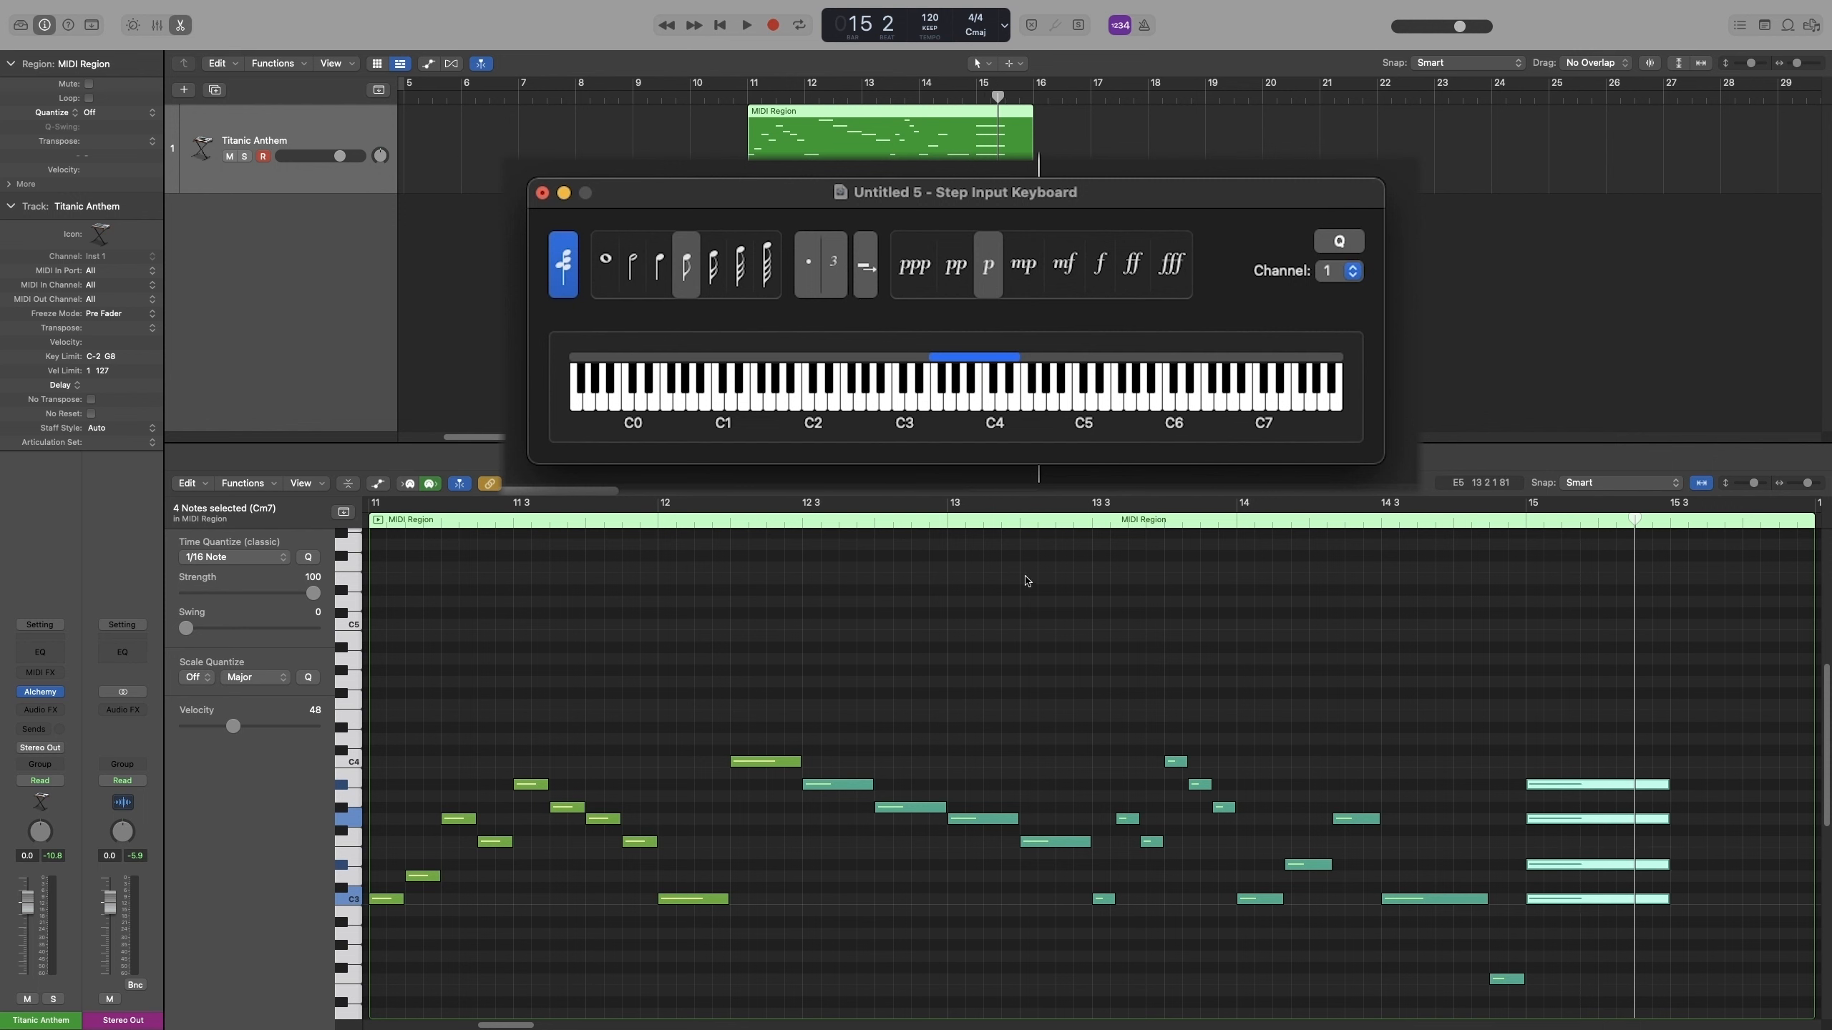
# Play back the entered melody and chord from bar 11 and stop playback in bar 15.
pyautogui.hscroll(-3, 835, 606)
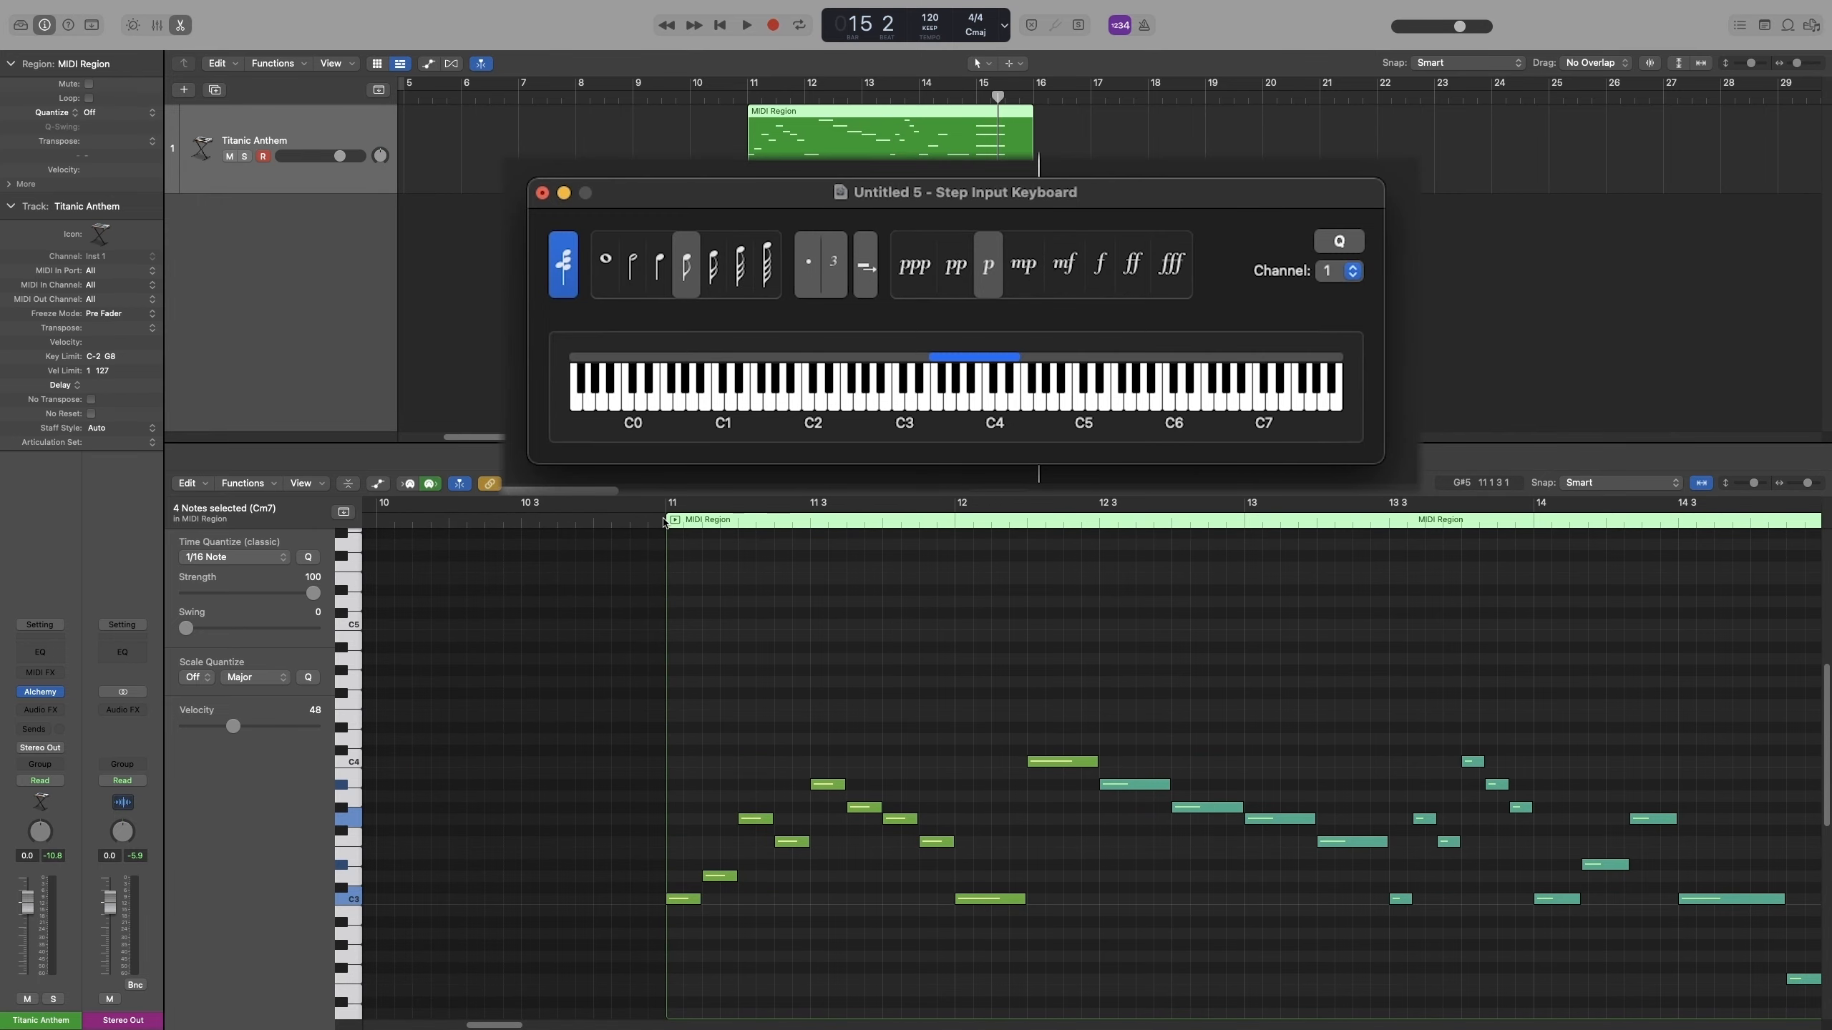
pyautogui.click(699, 563)
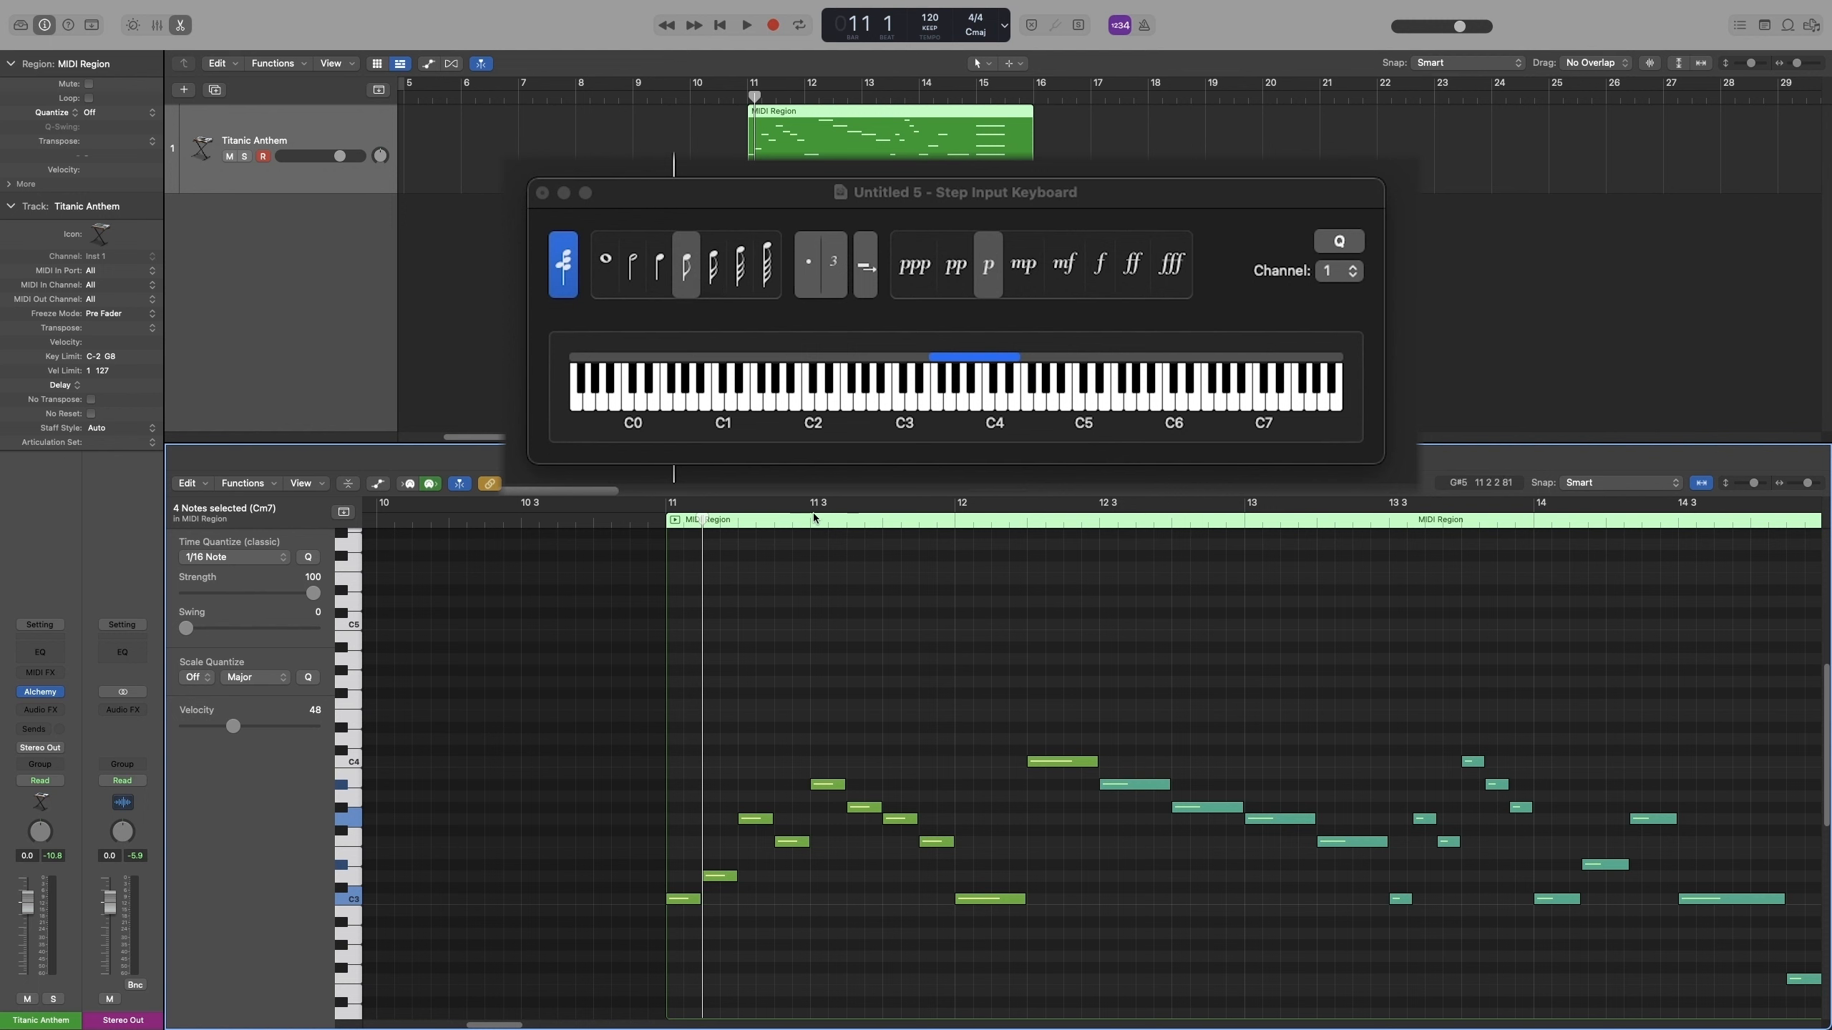
pyautogui.press('space')
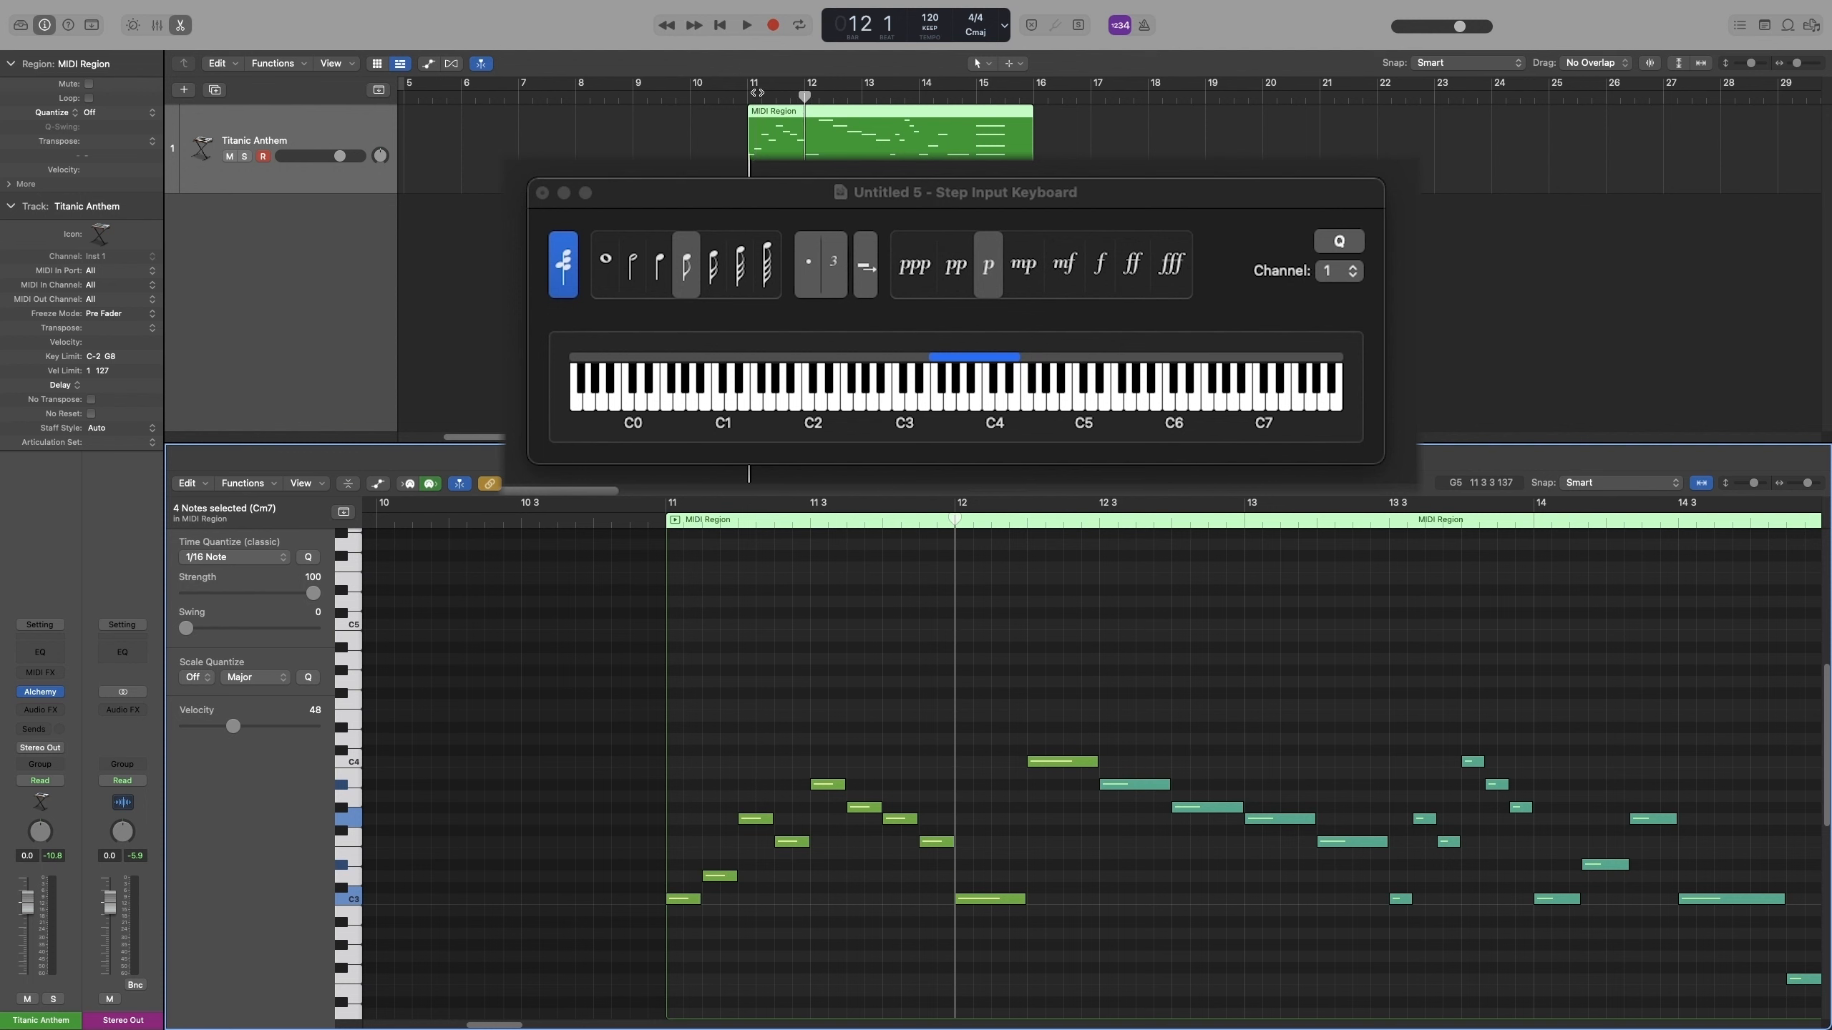
pyautogui.click(748, 95)
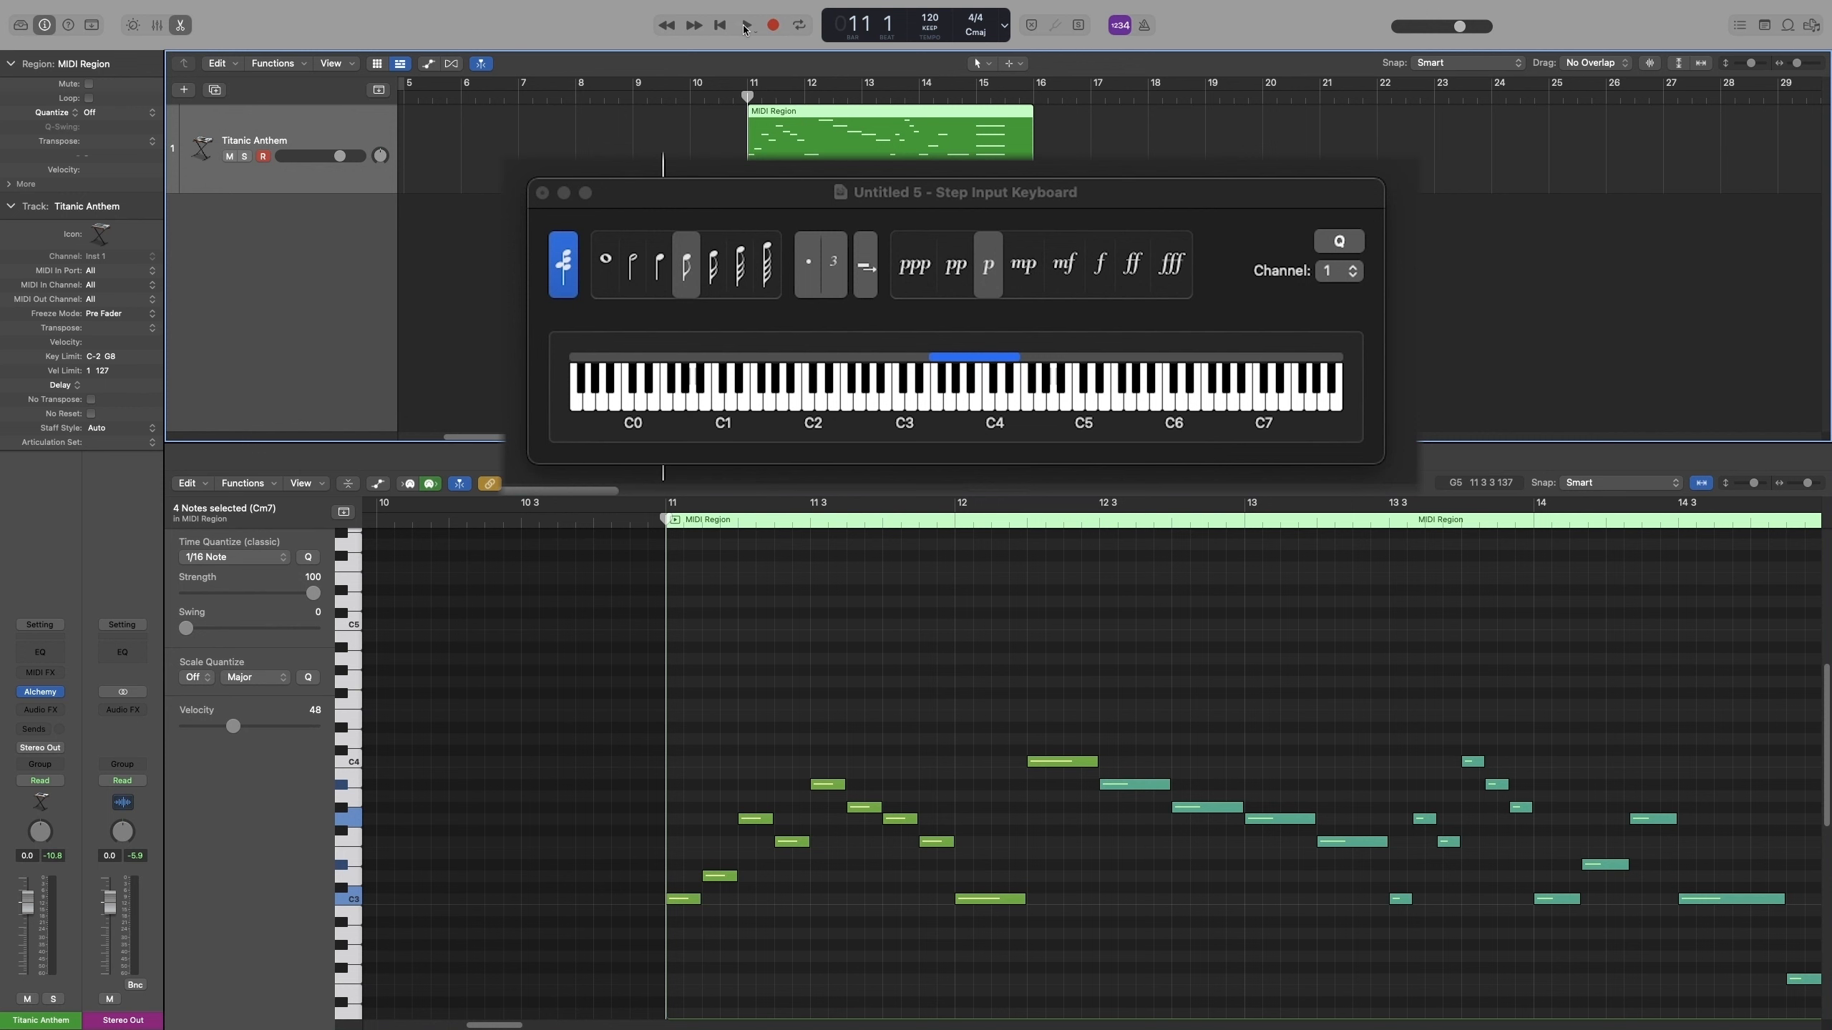
pyautogui.click(746, 26)
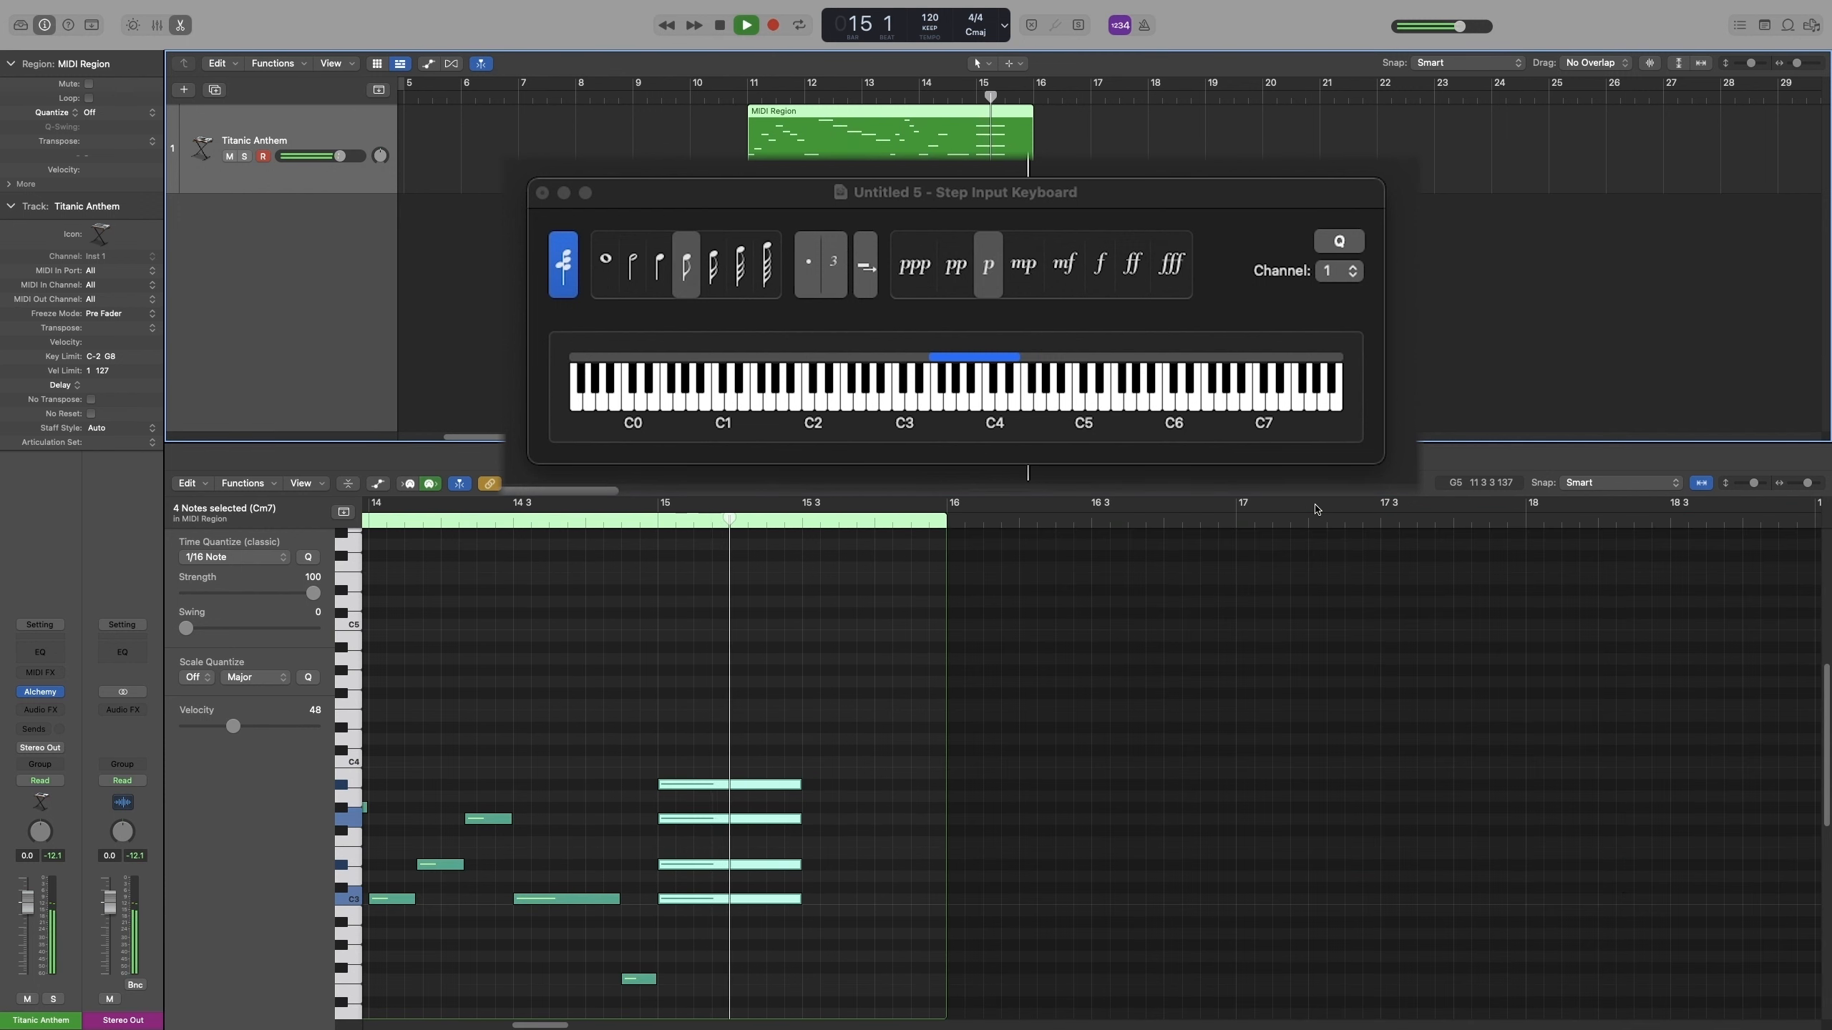
pyautogui.press('space')
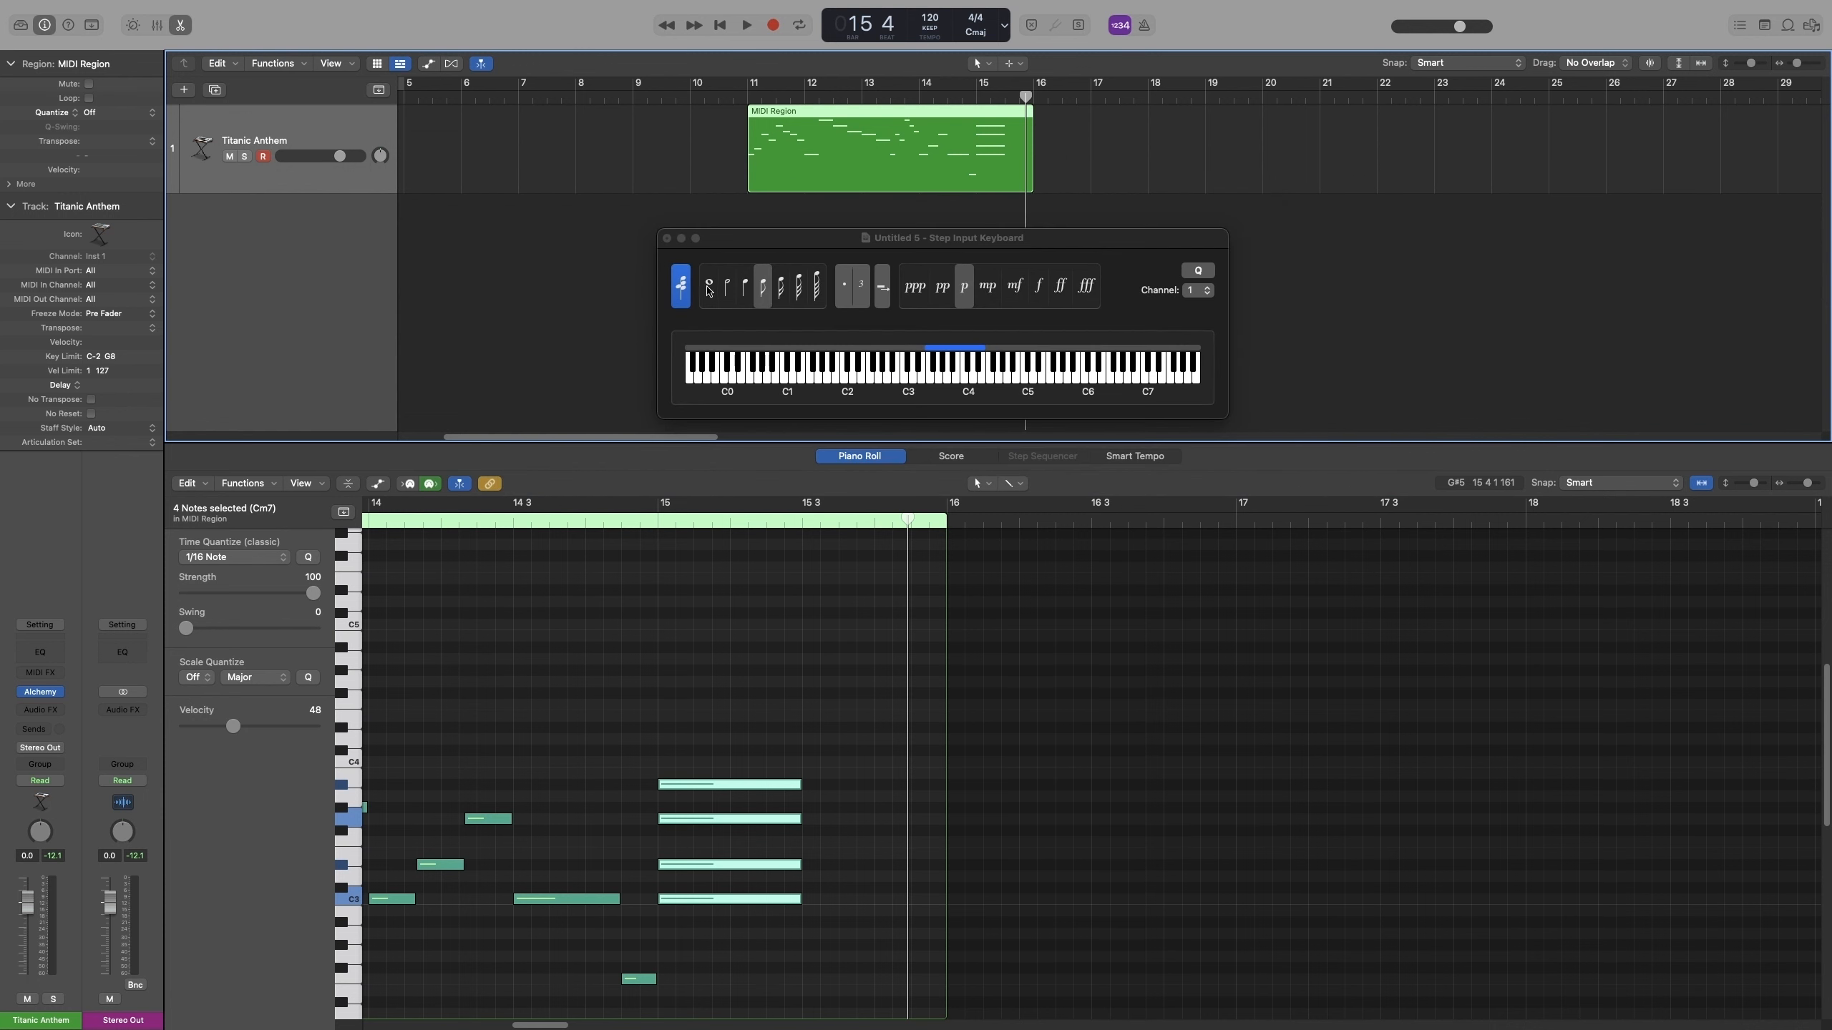
# Deselect the region and review the Step Input Keyboard's key commands for notes, rests, chord mode, octaves and note lengths.
pyautogui.click(588, 285)
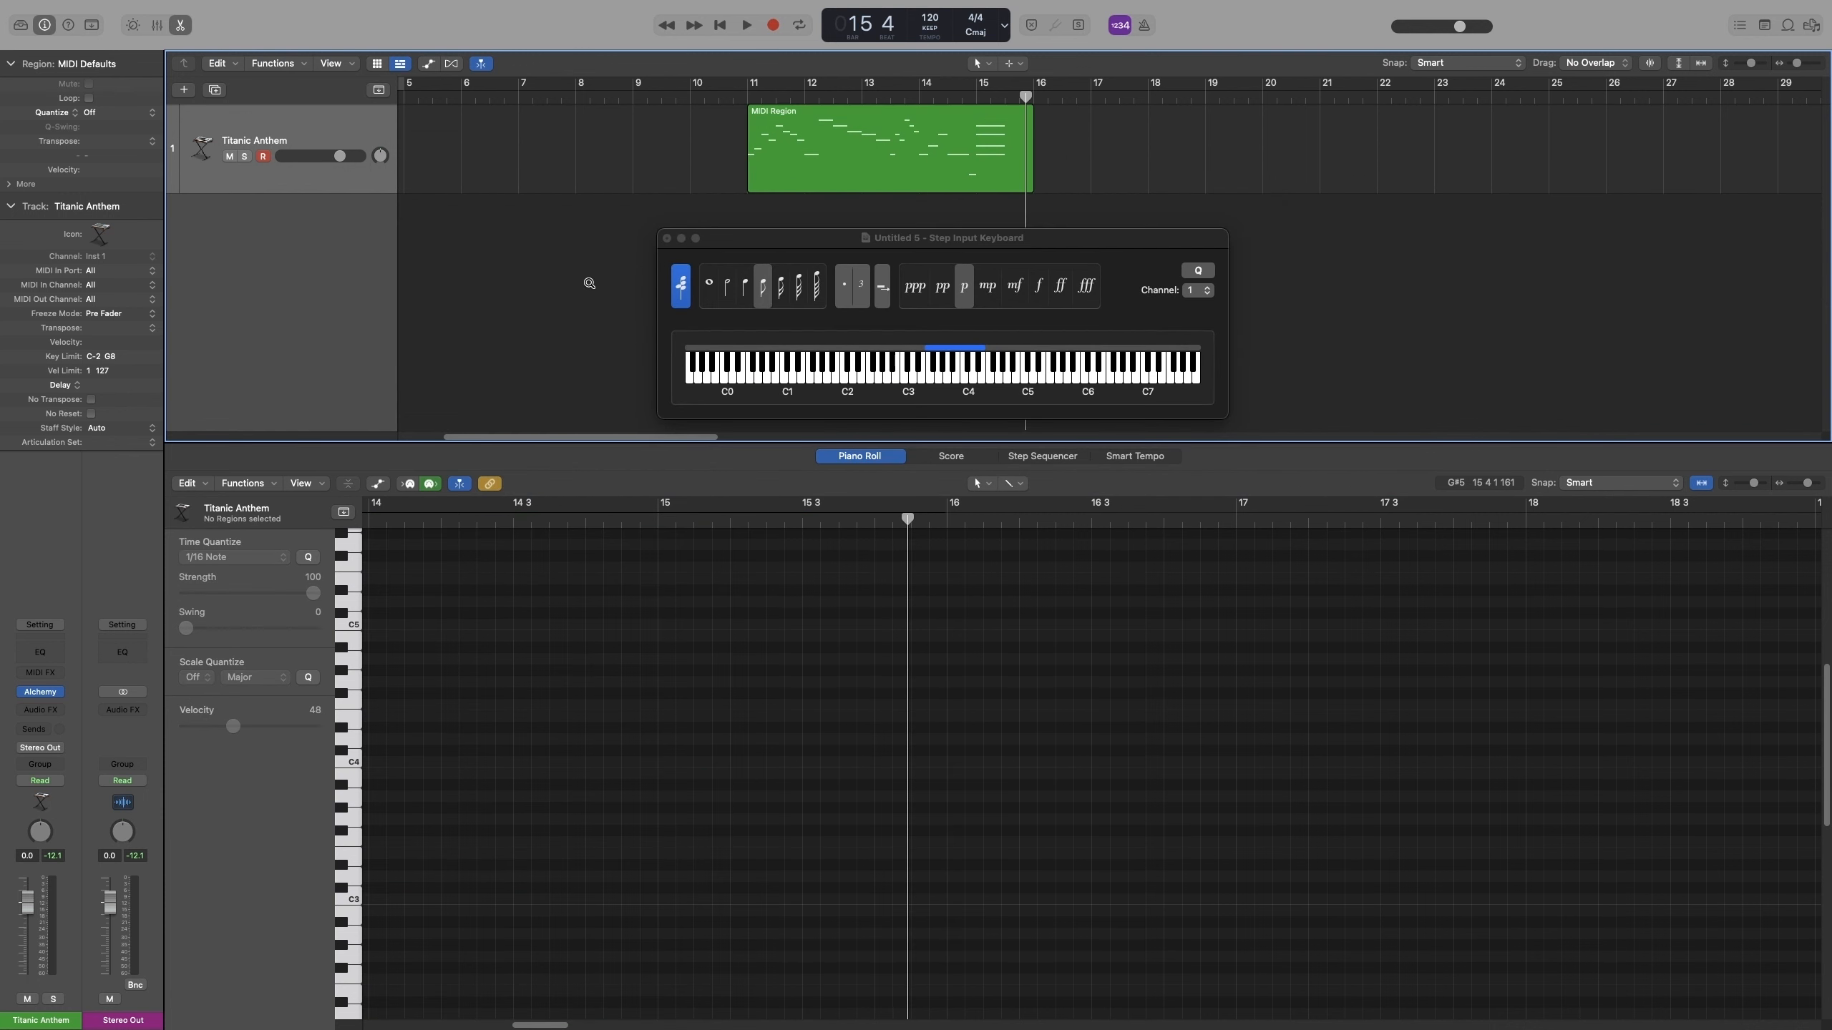
pyautogui.hotkey('alt', 'k')
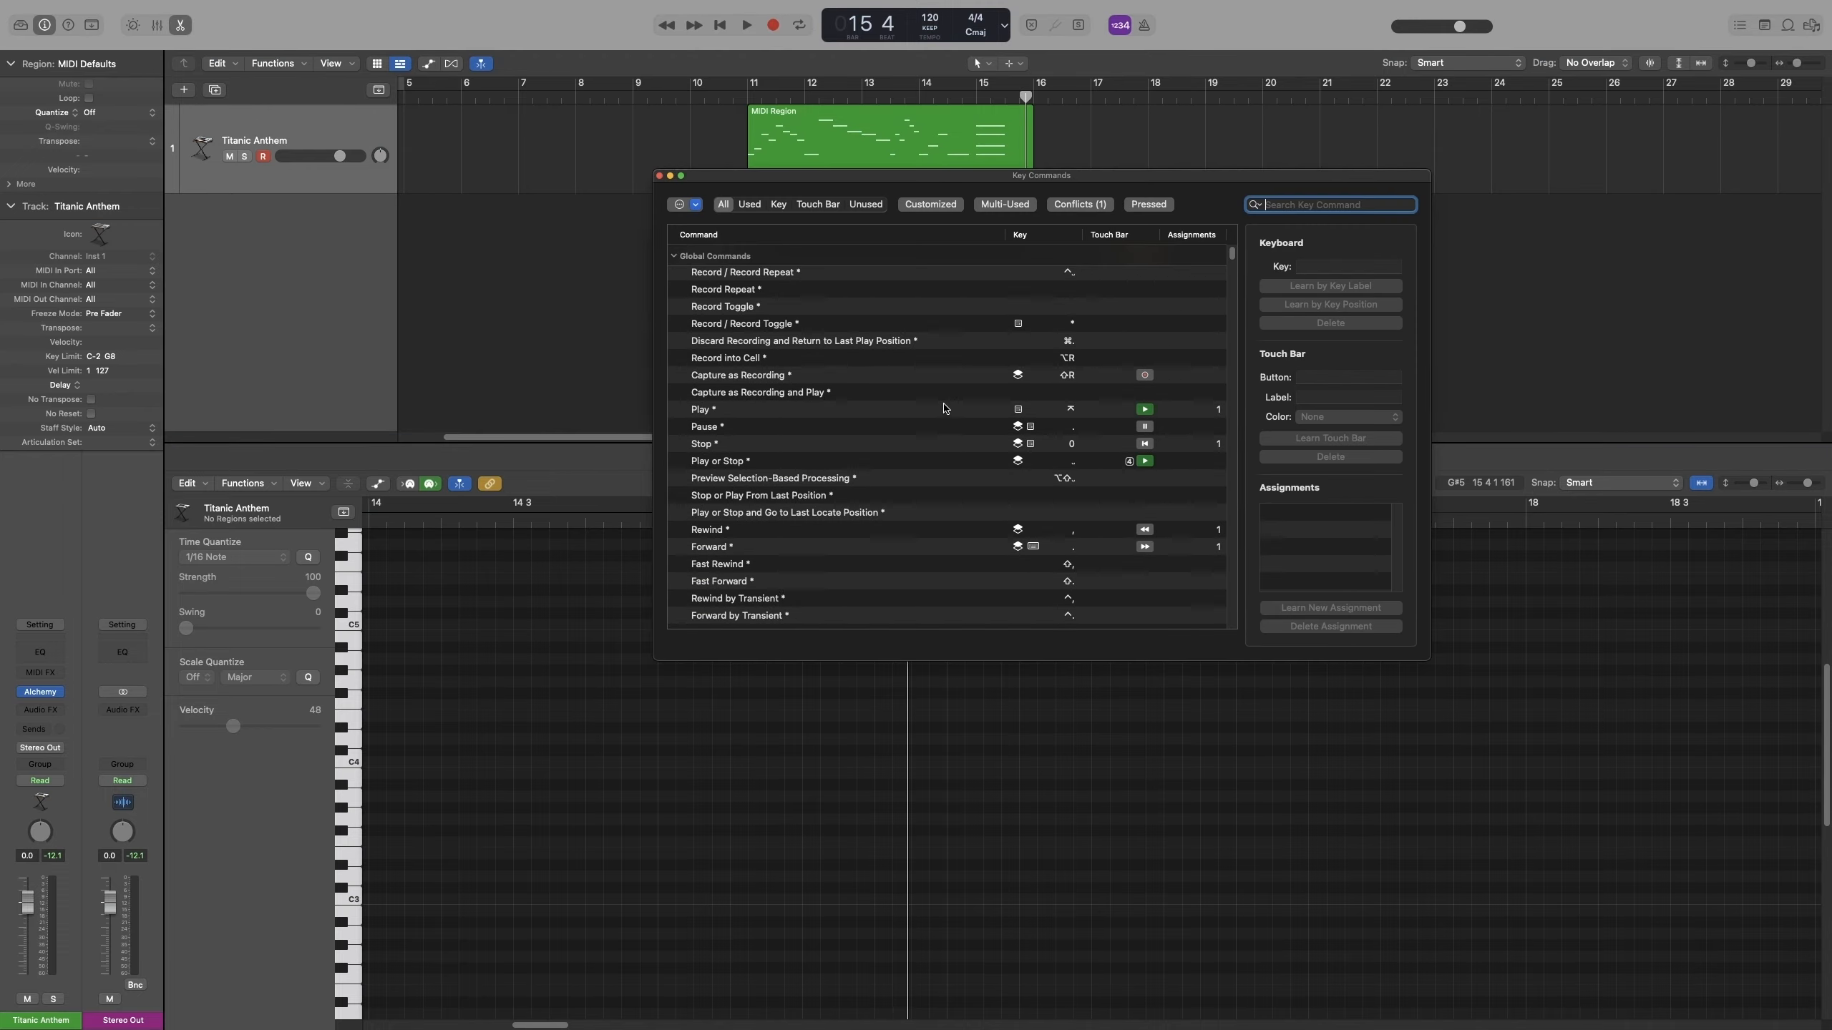
pyautogui.scroll(-15, 943, 409)
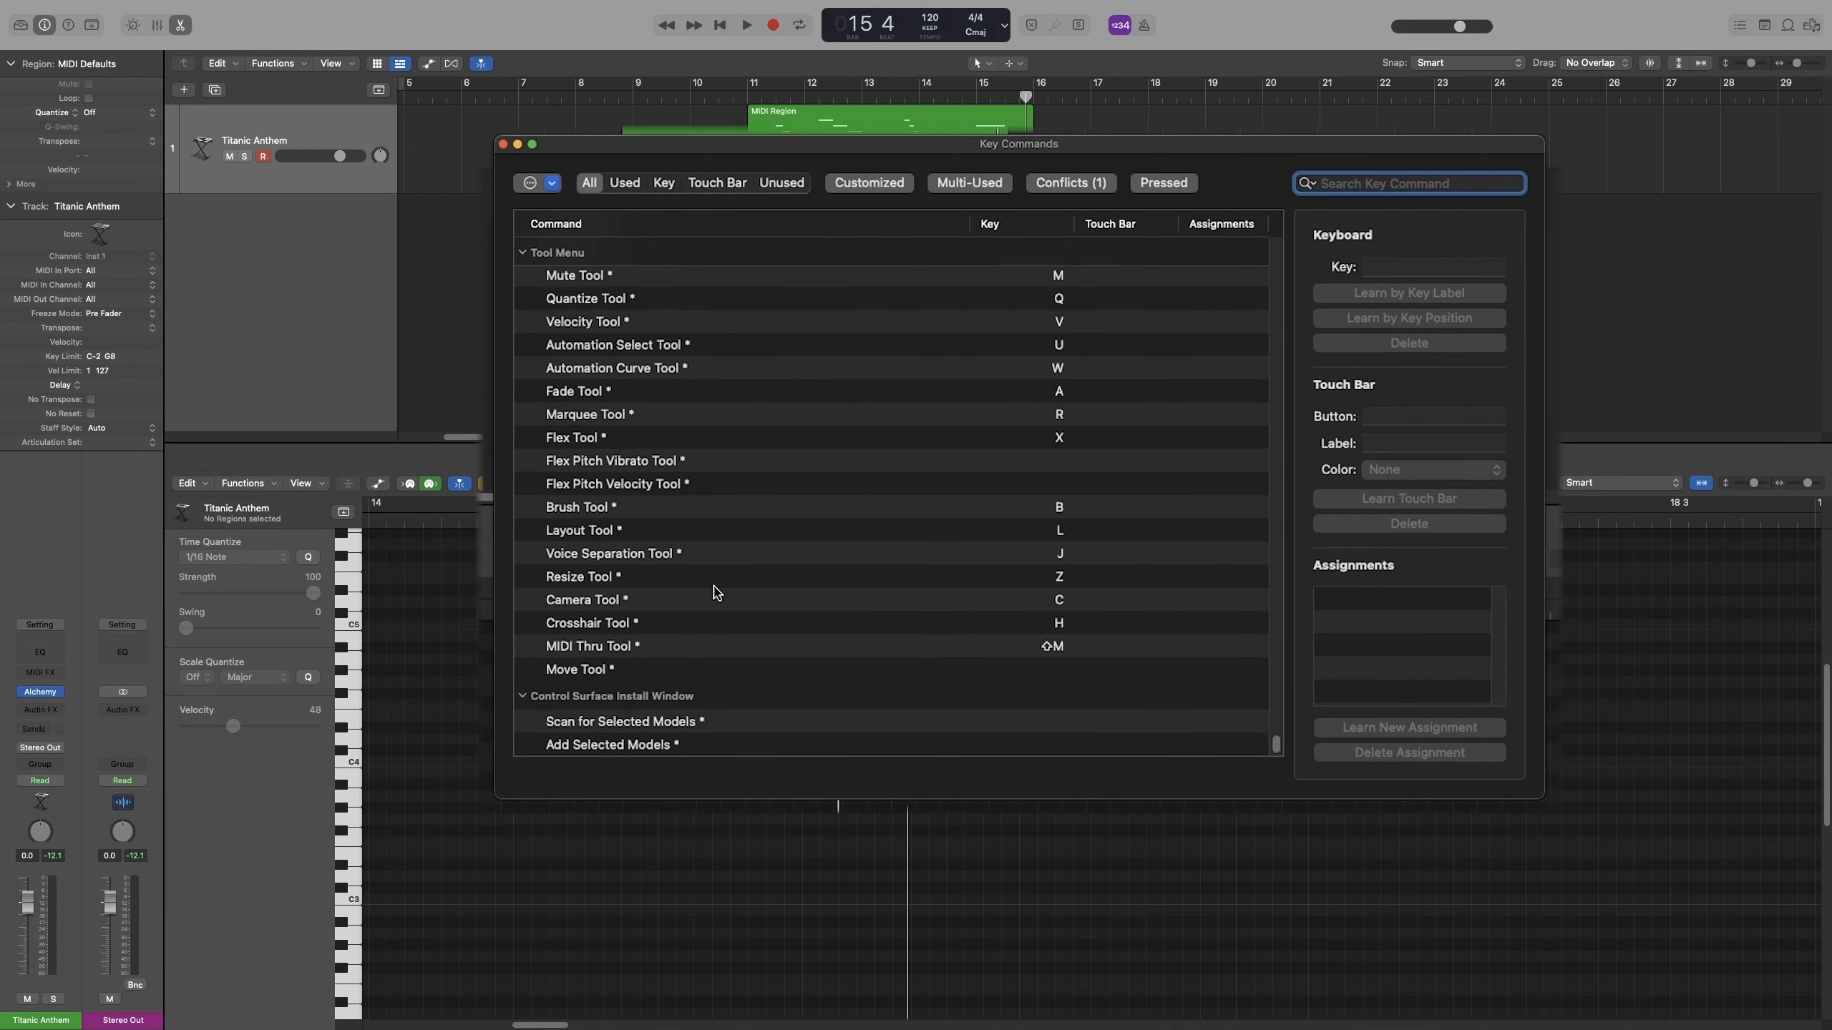
pyautogui.scroll(10, 716, 593)
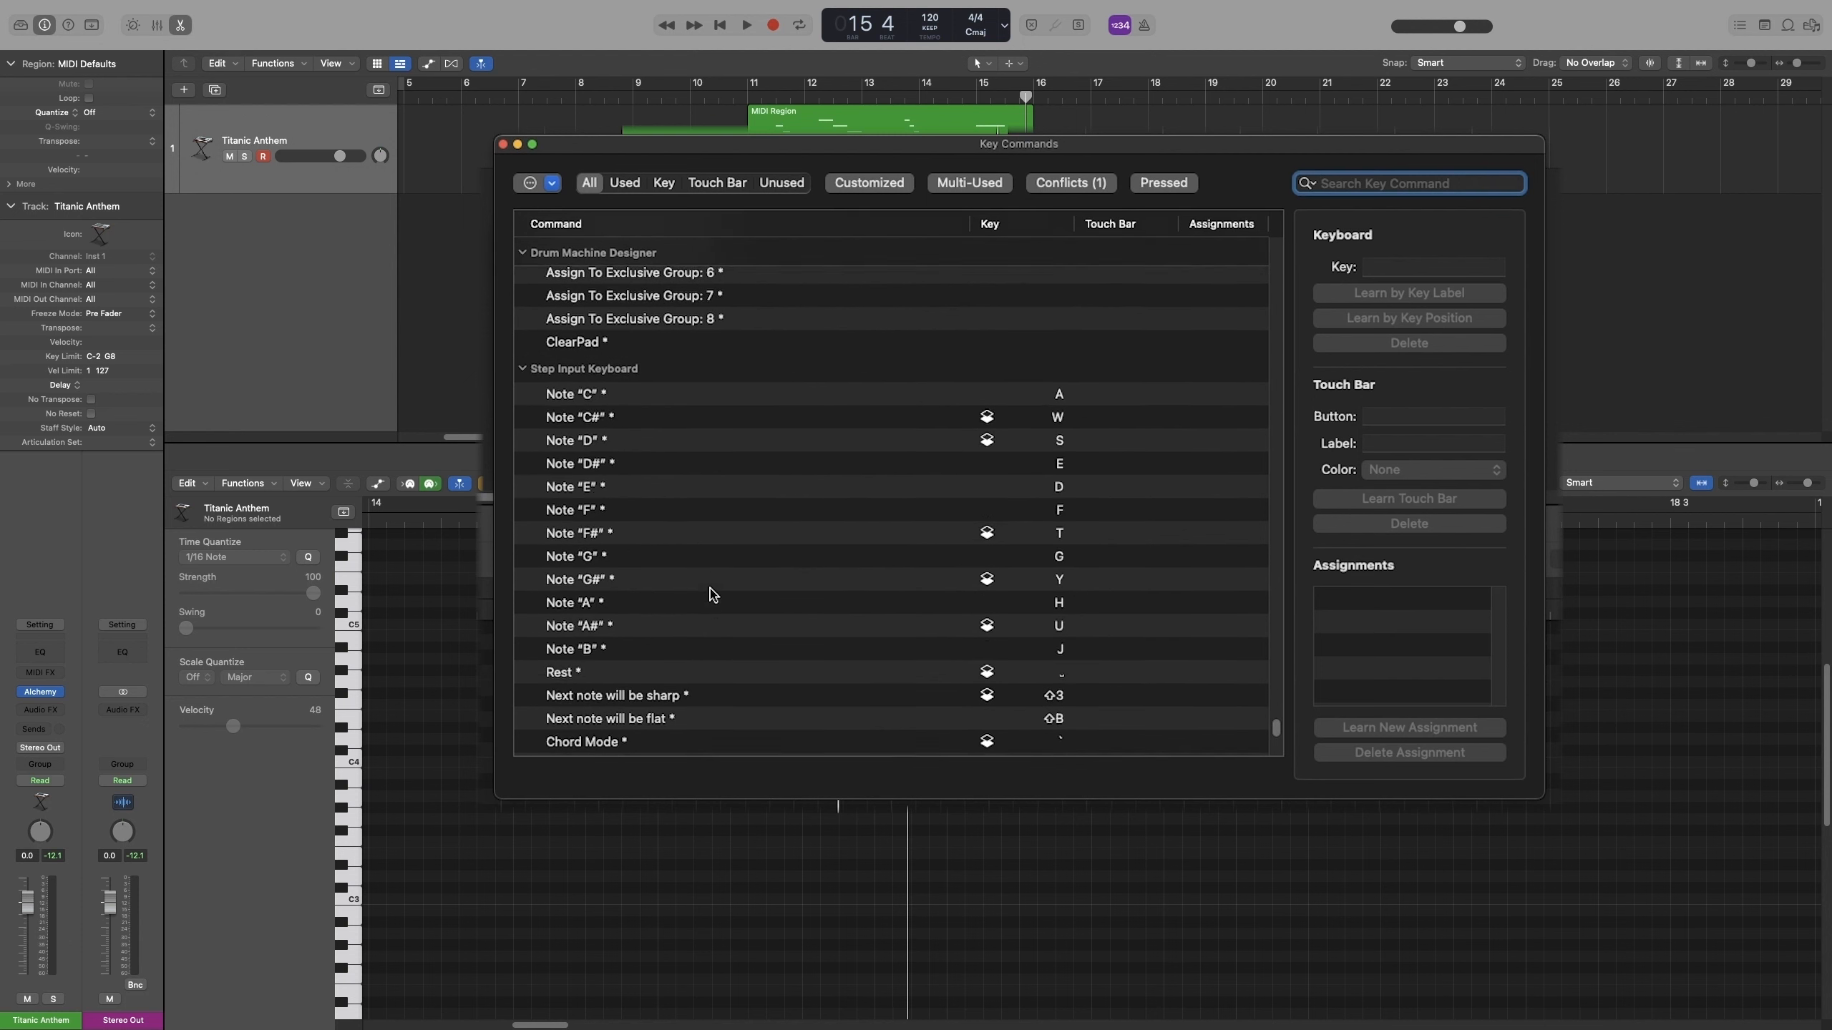
pyautogui.scroll(1, 713, 593)
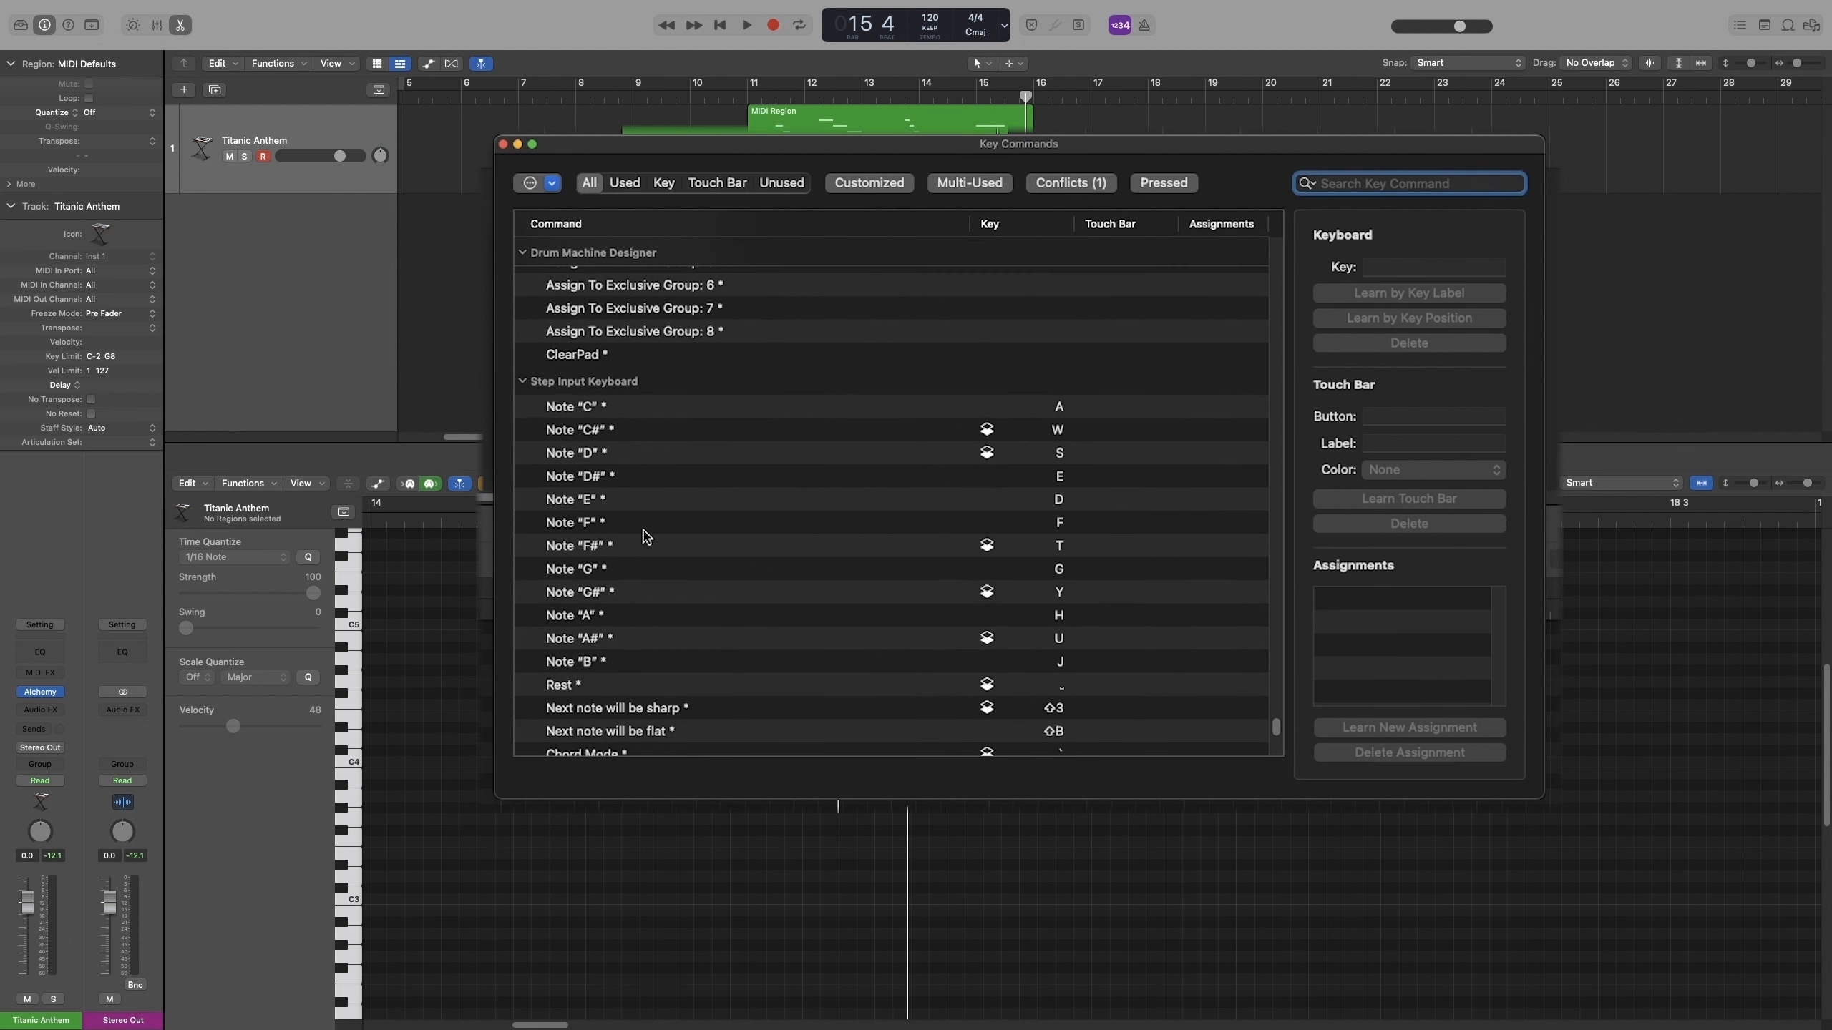
pyautogui.scroll(-5, 649, 535)
pyautogui.scroll(-2, 693, 470)
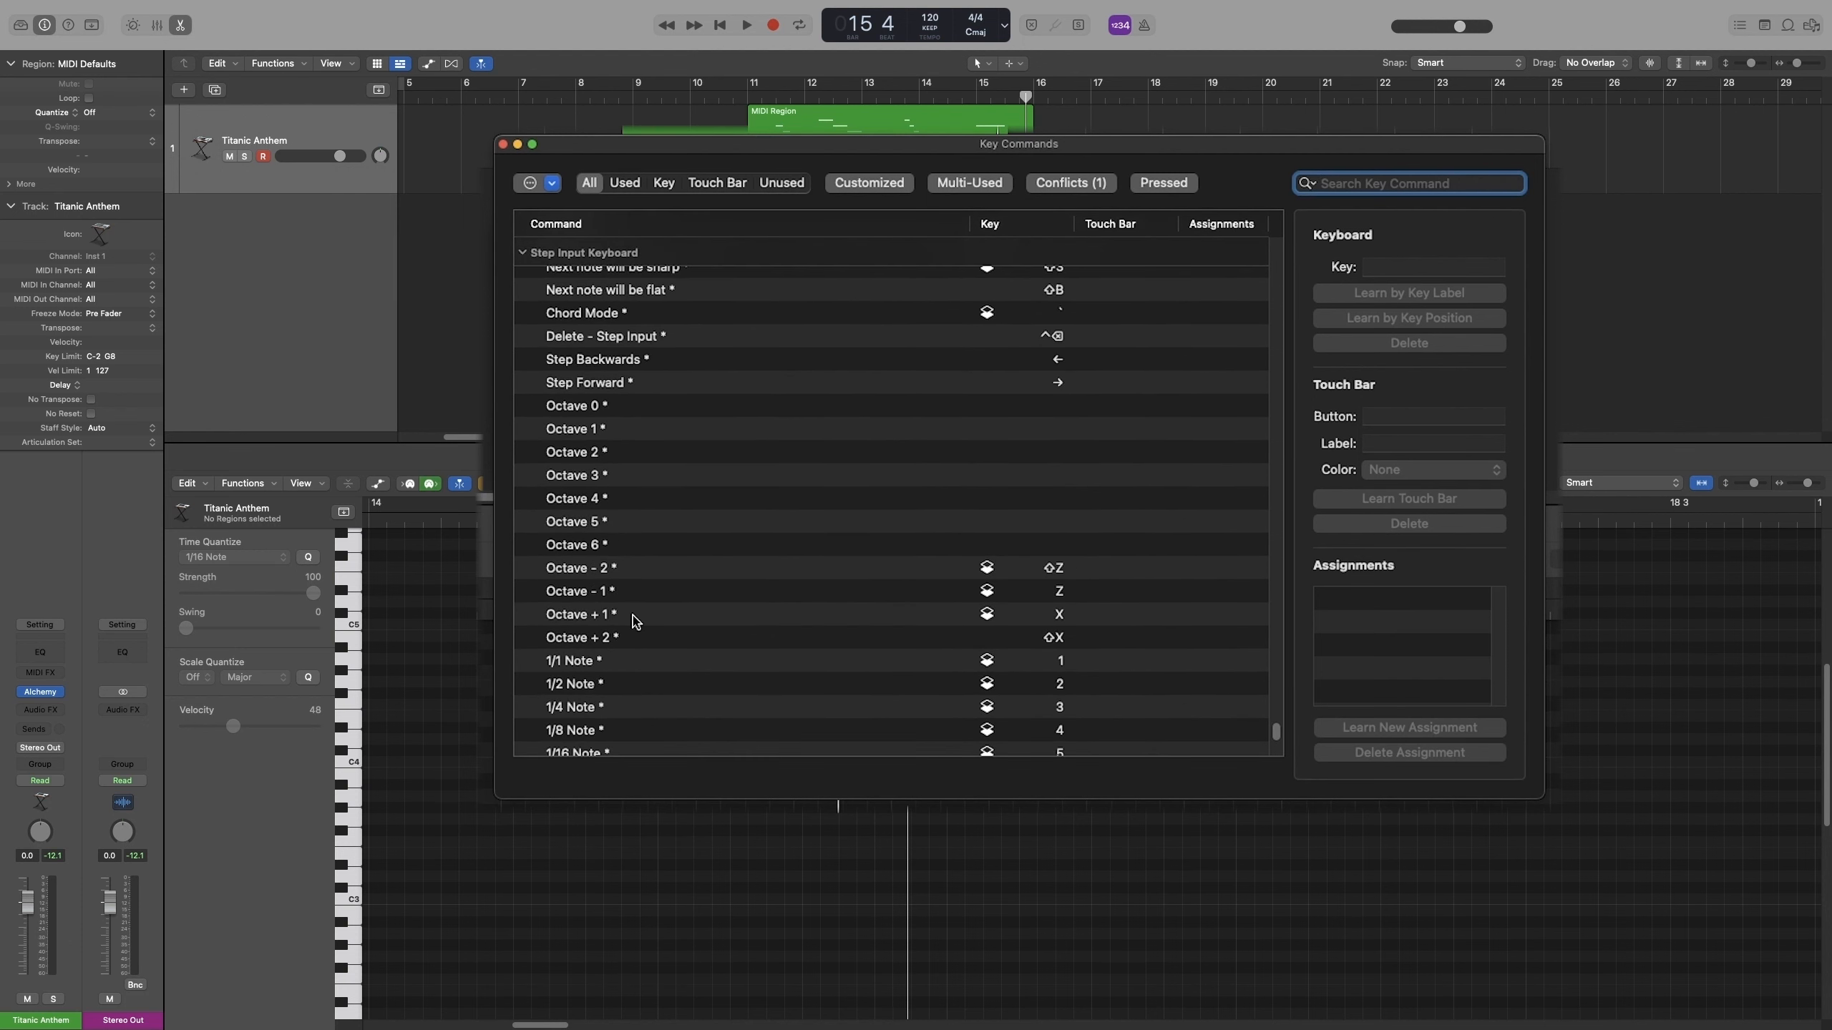
pyautogui.scroll(-3, 703, 557)
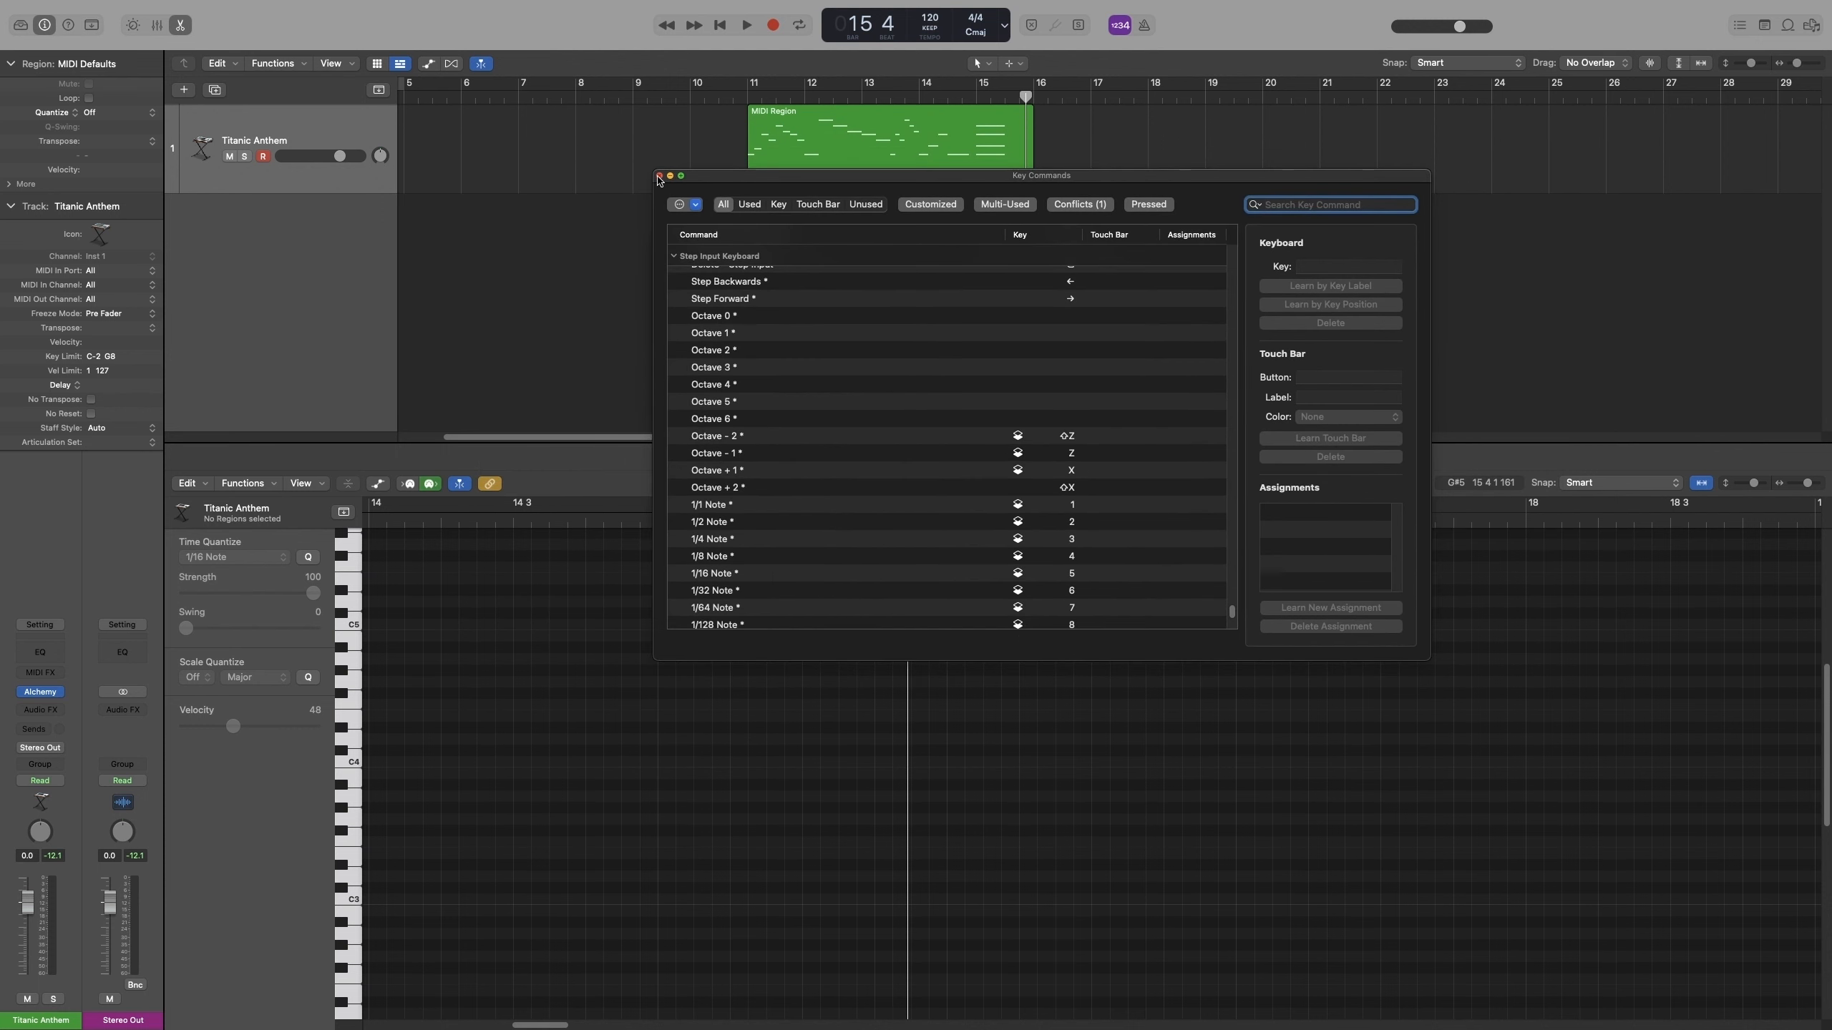
pyautogui.click(659, 176)
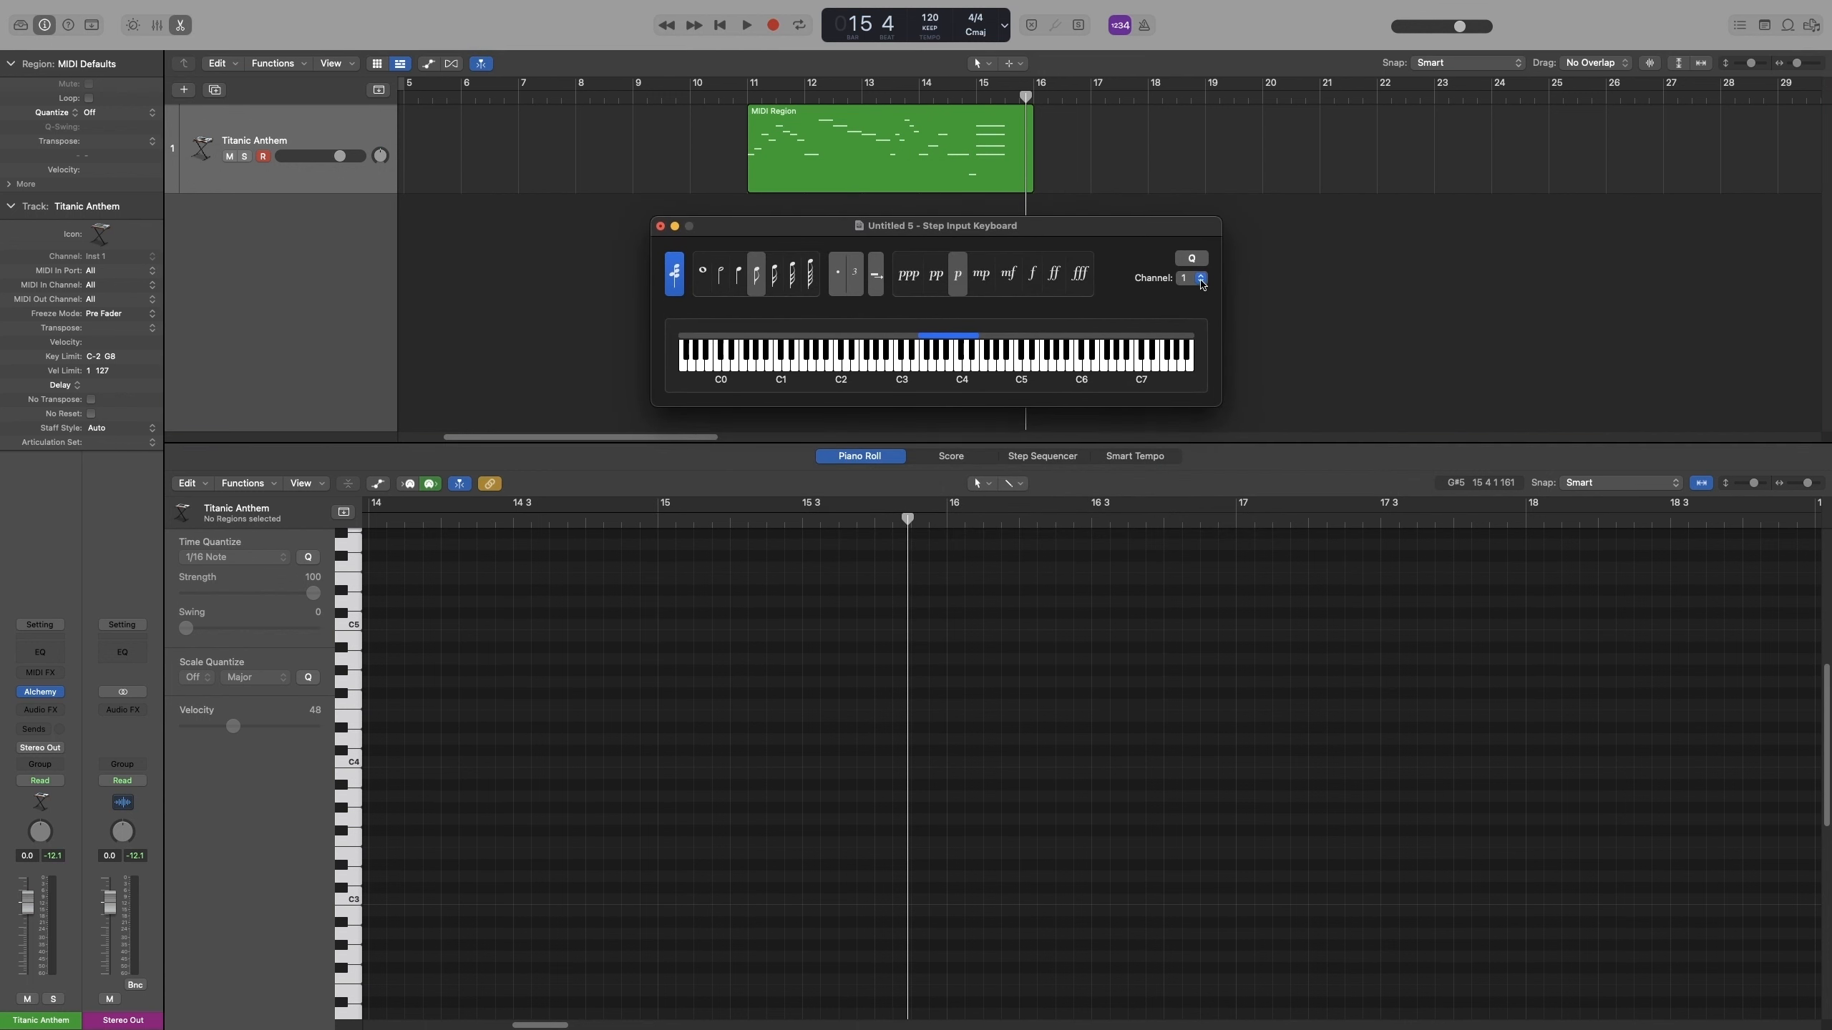
# Select the MIDI region and move the playhead through bar 14 to the start of bar 15.
pyautogui.click(863, 99)
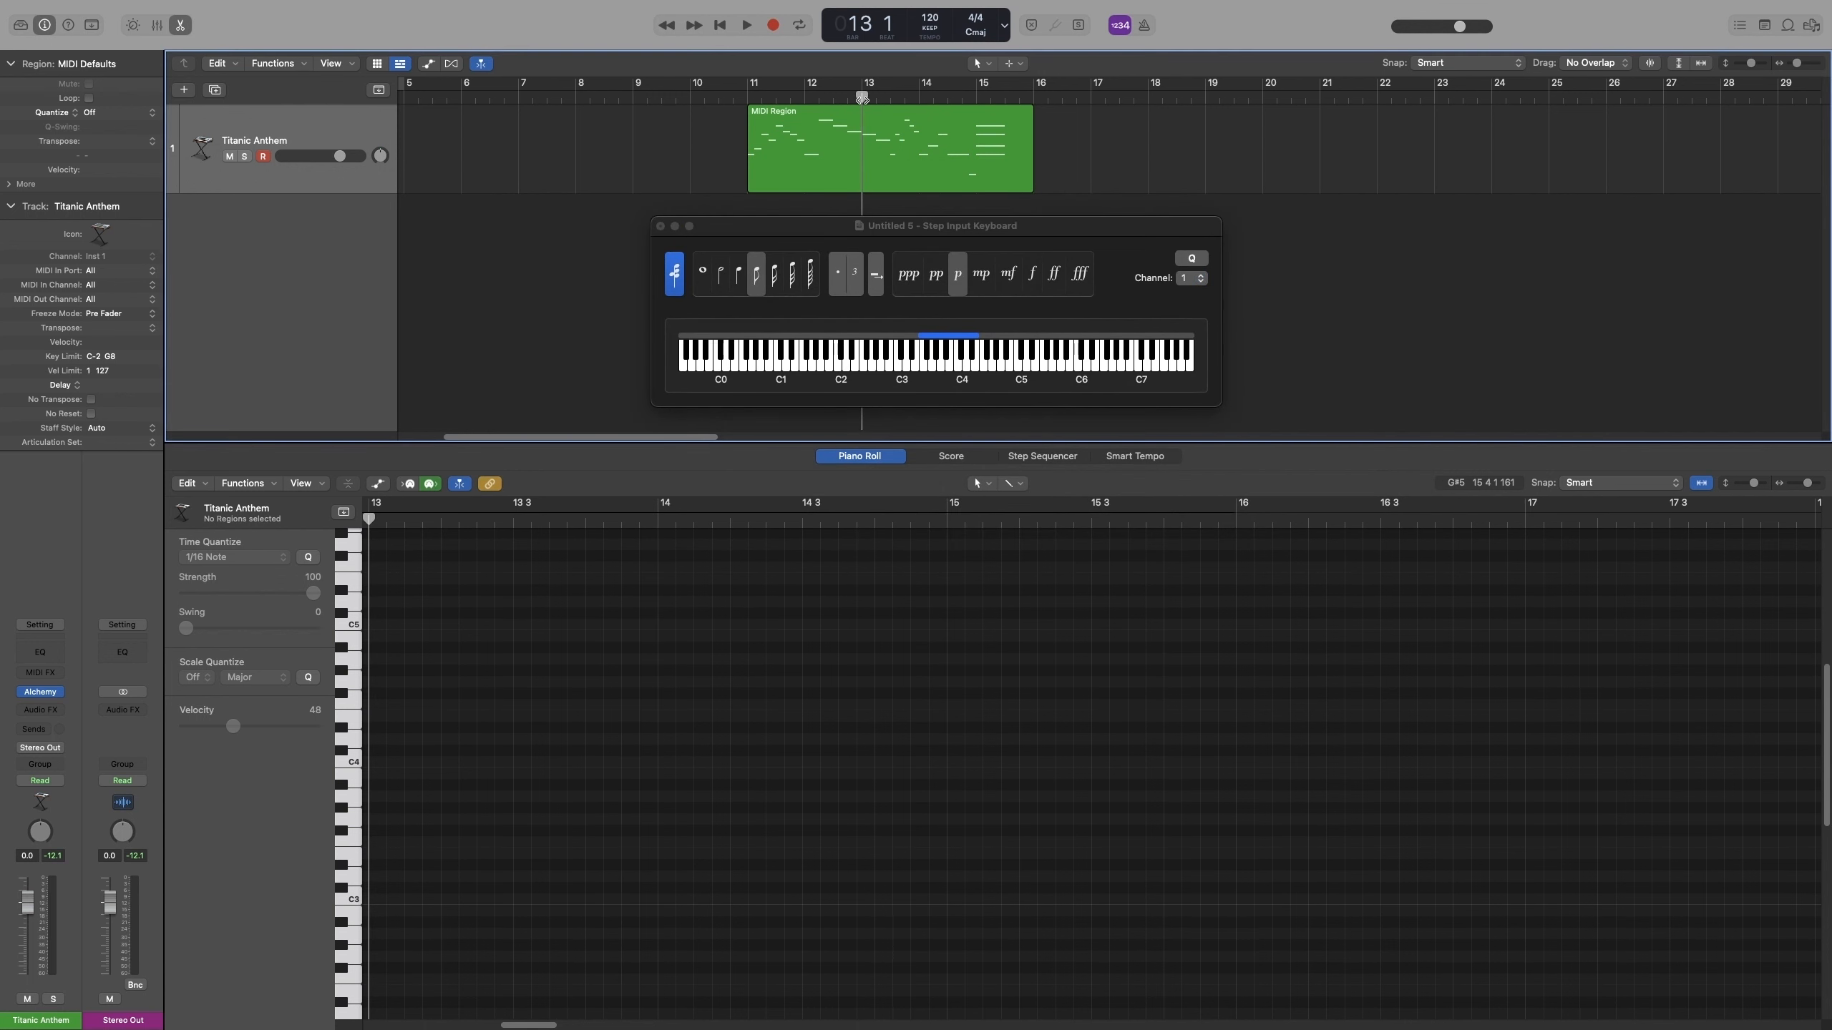
pyautogui.click(913, 151)
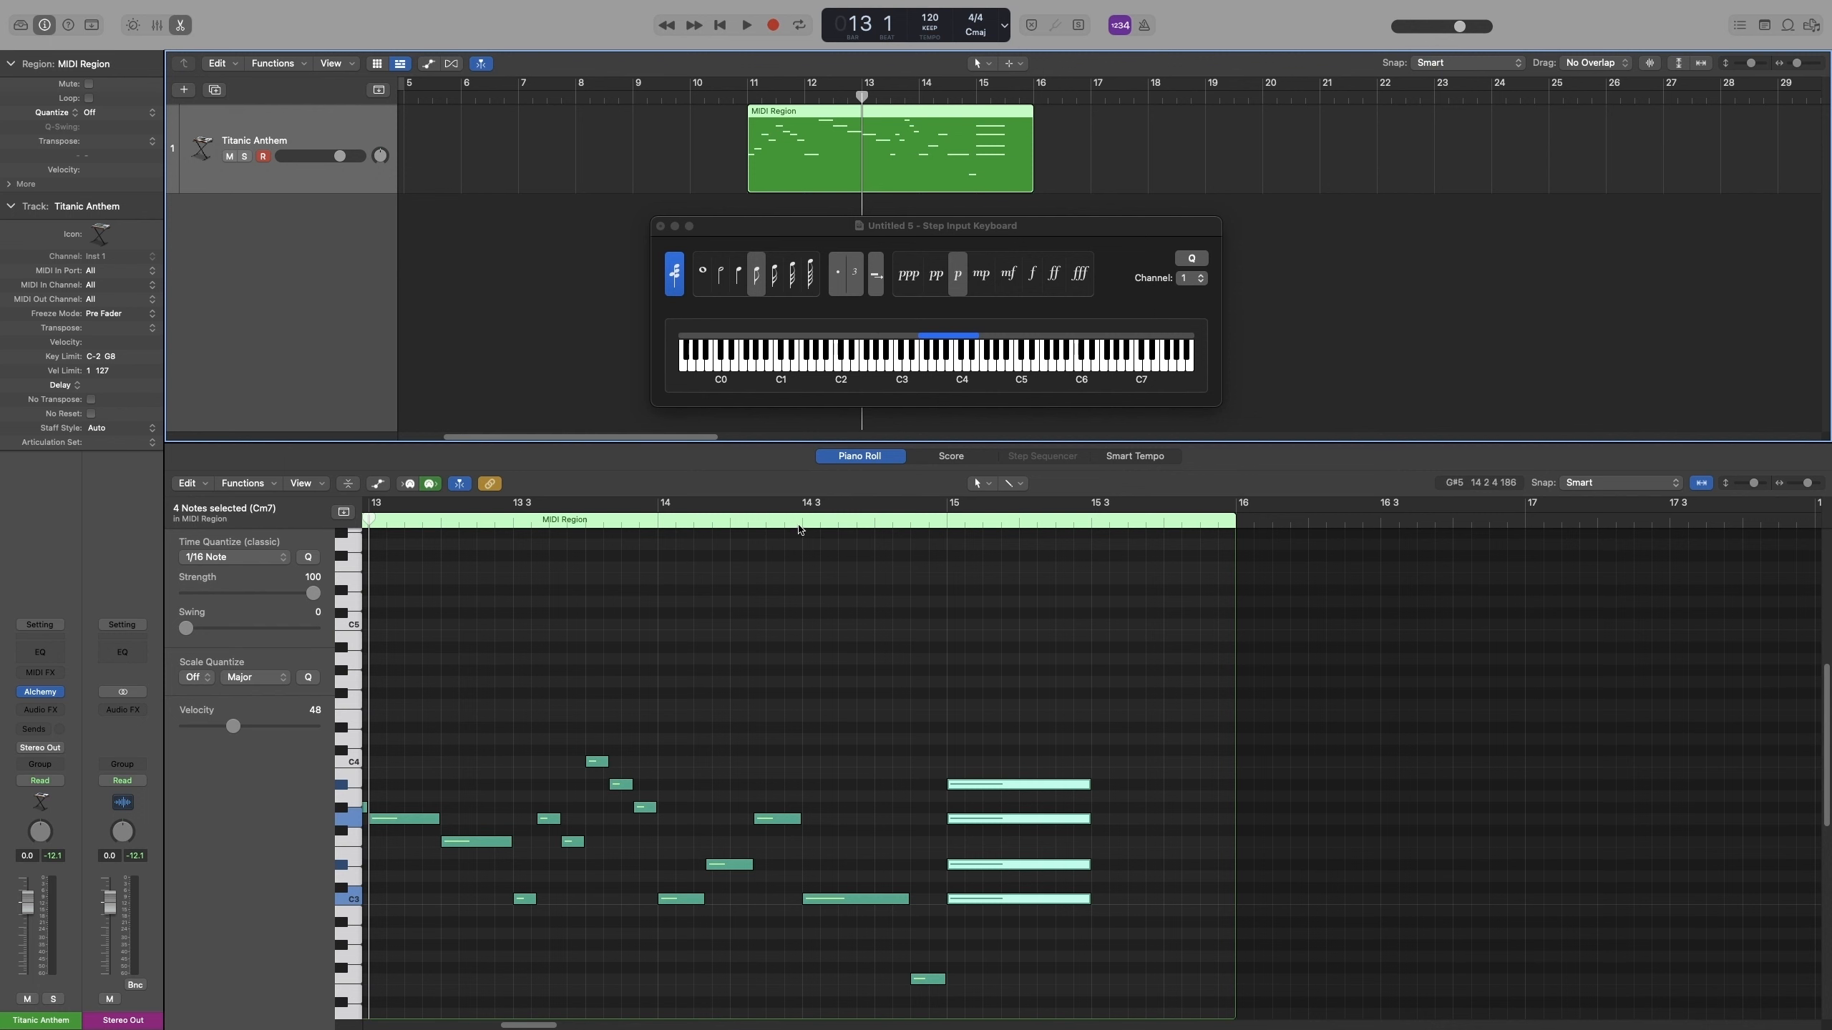
pyautogui.click(659, 528)
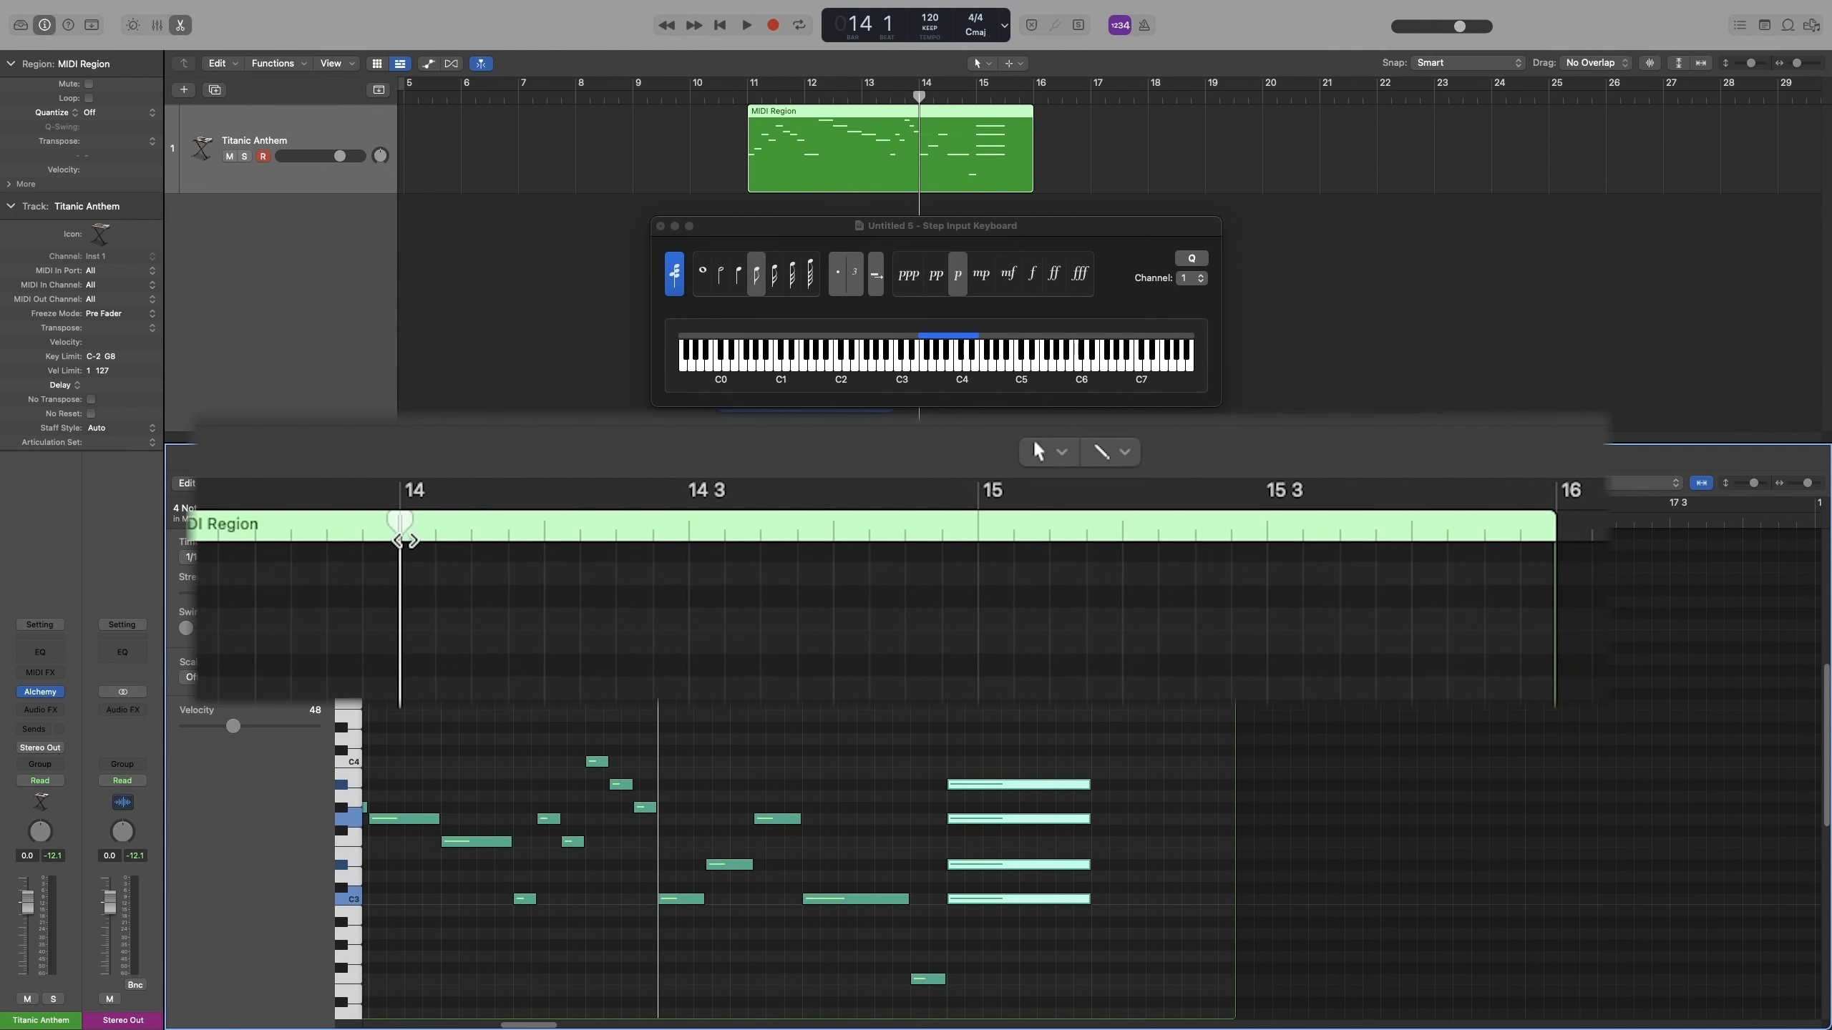
pyautogui.click(416, 544)
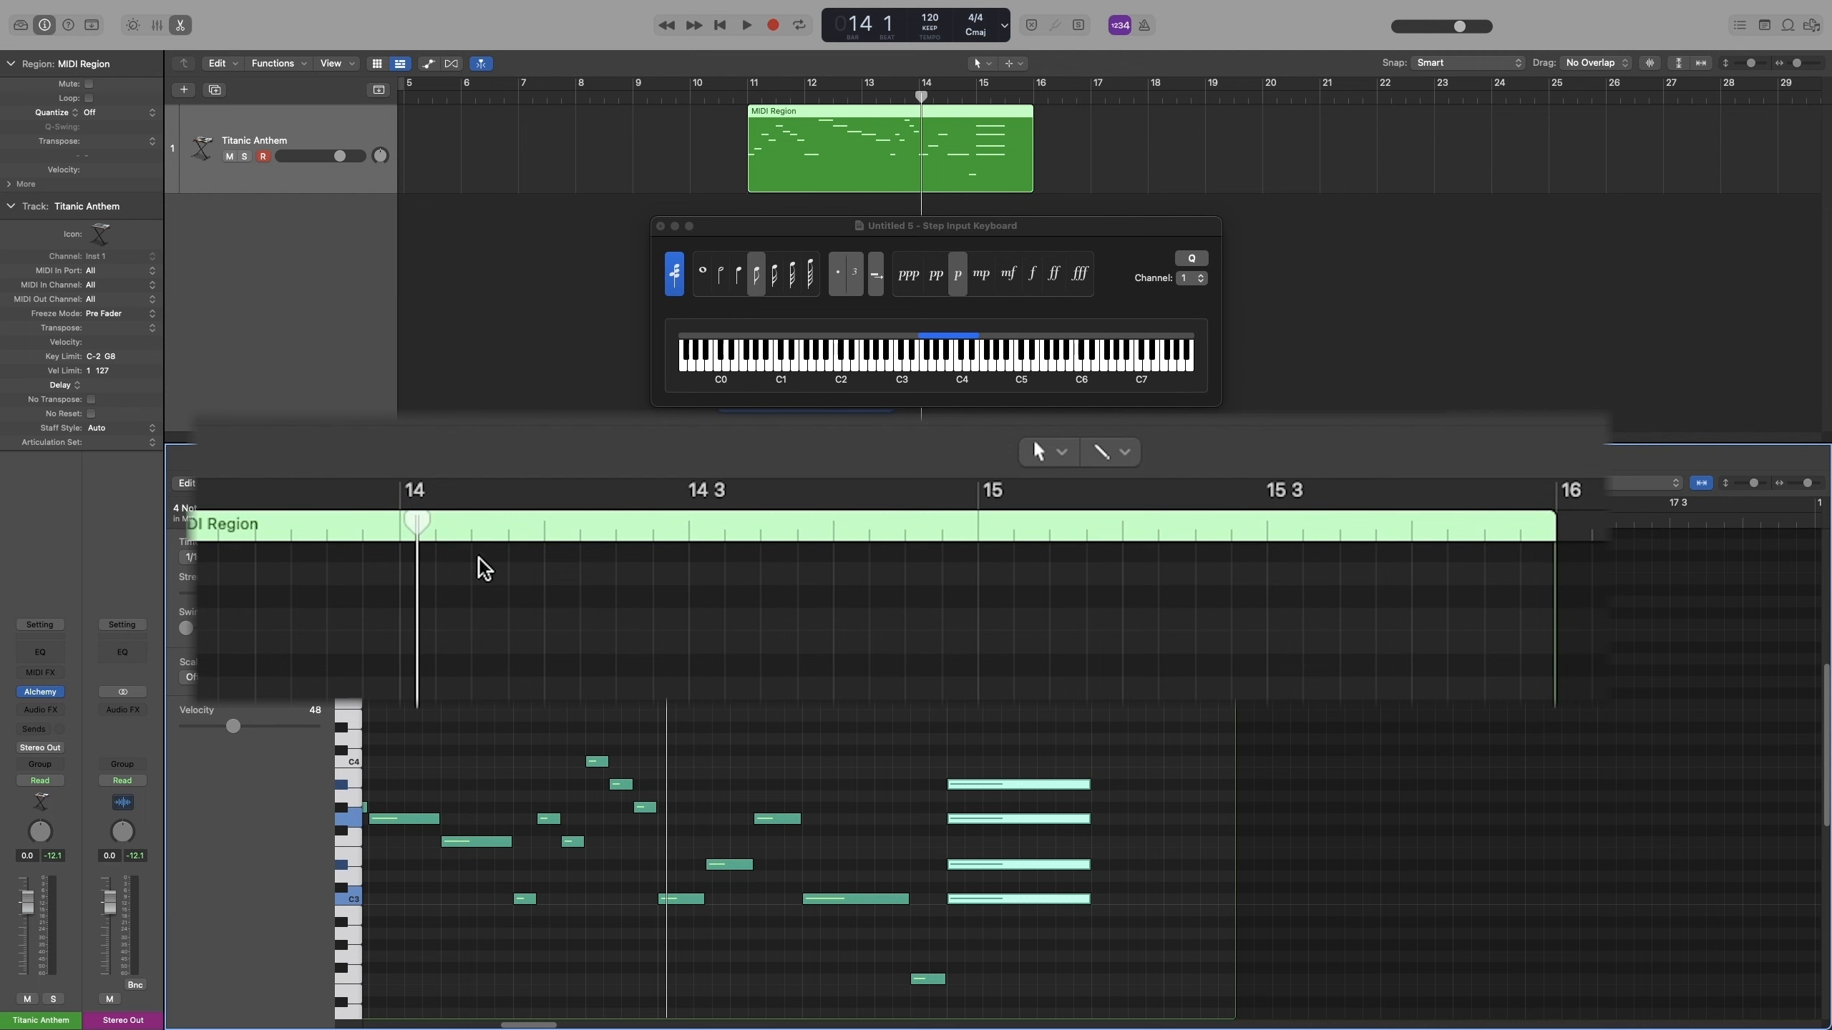
pyautogui.click(947, 235)
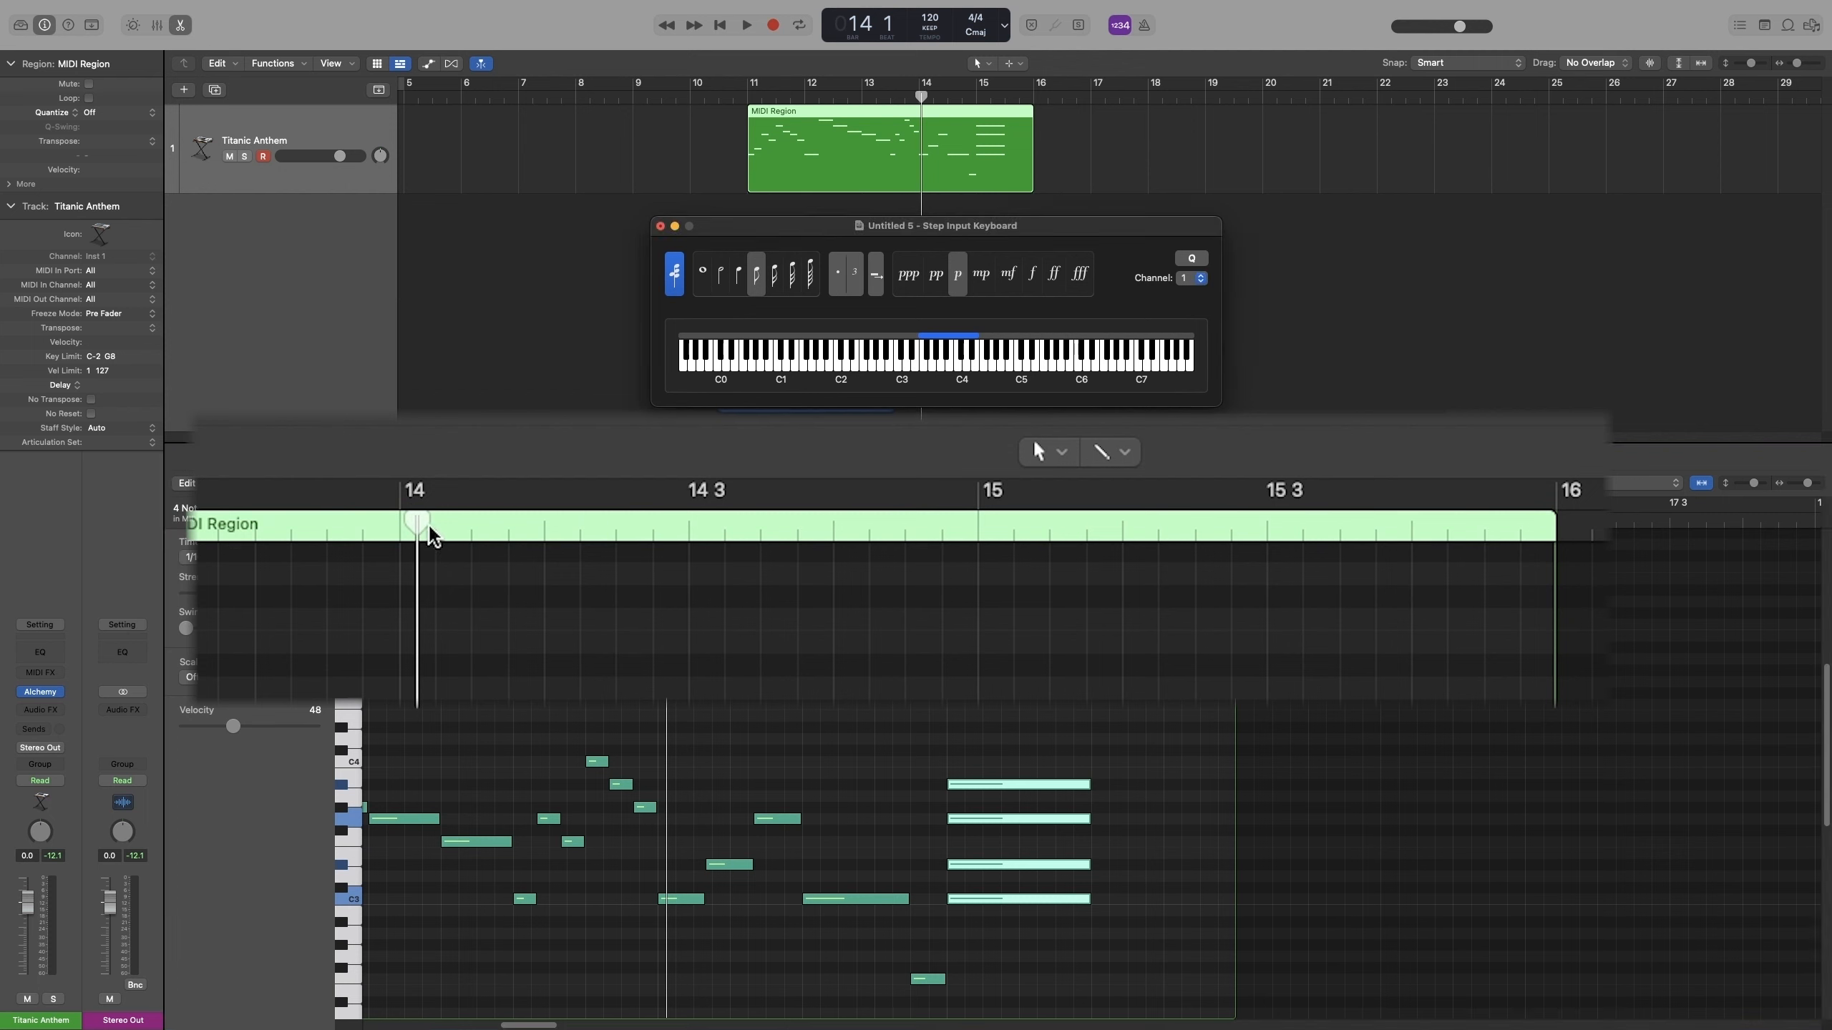
pyautogui.moveTo(429, 530); pyautogui.dragTo(706, 530)
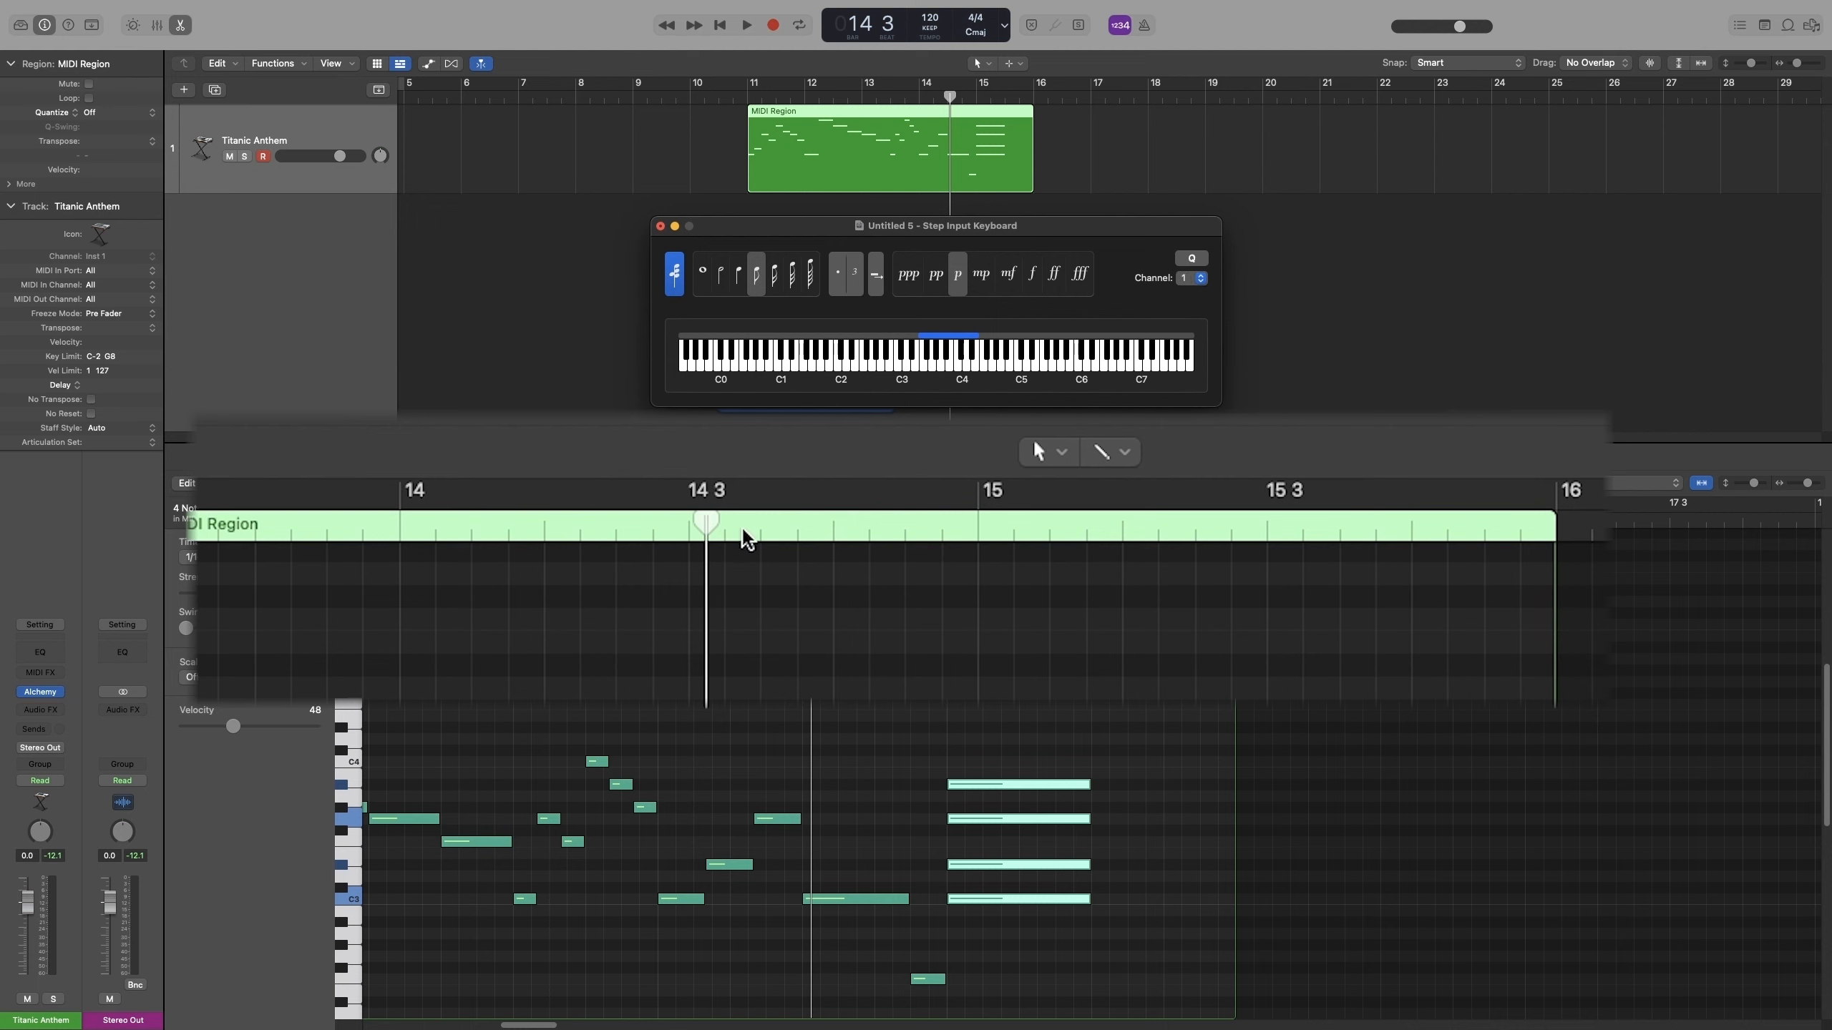
pyautogui.press('space')
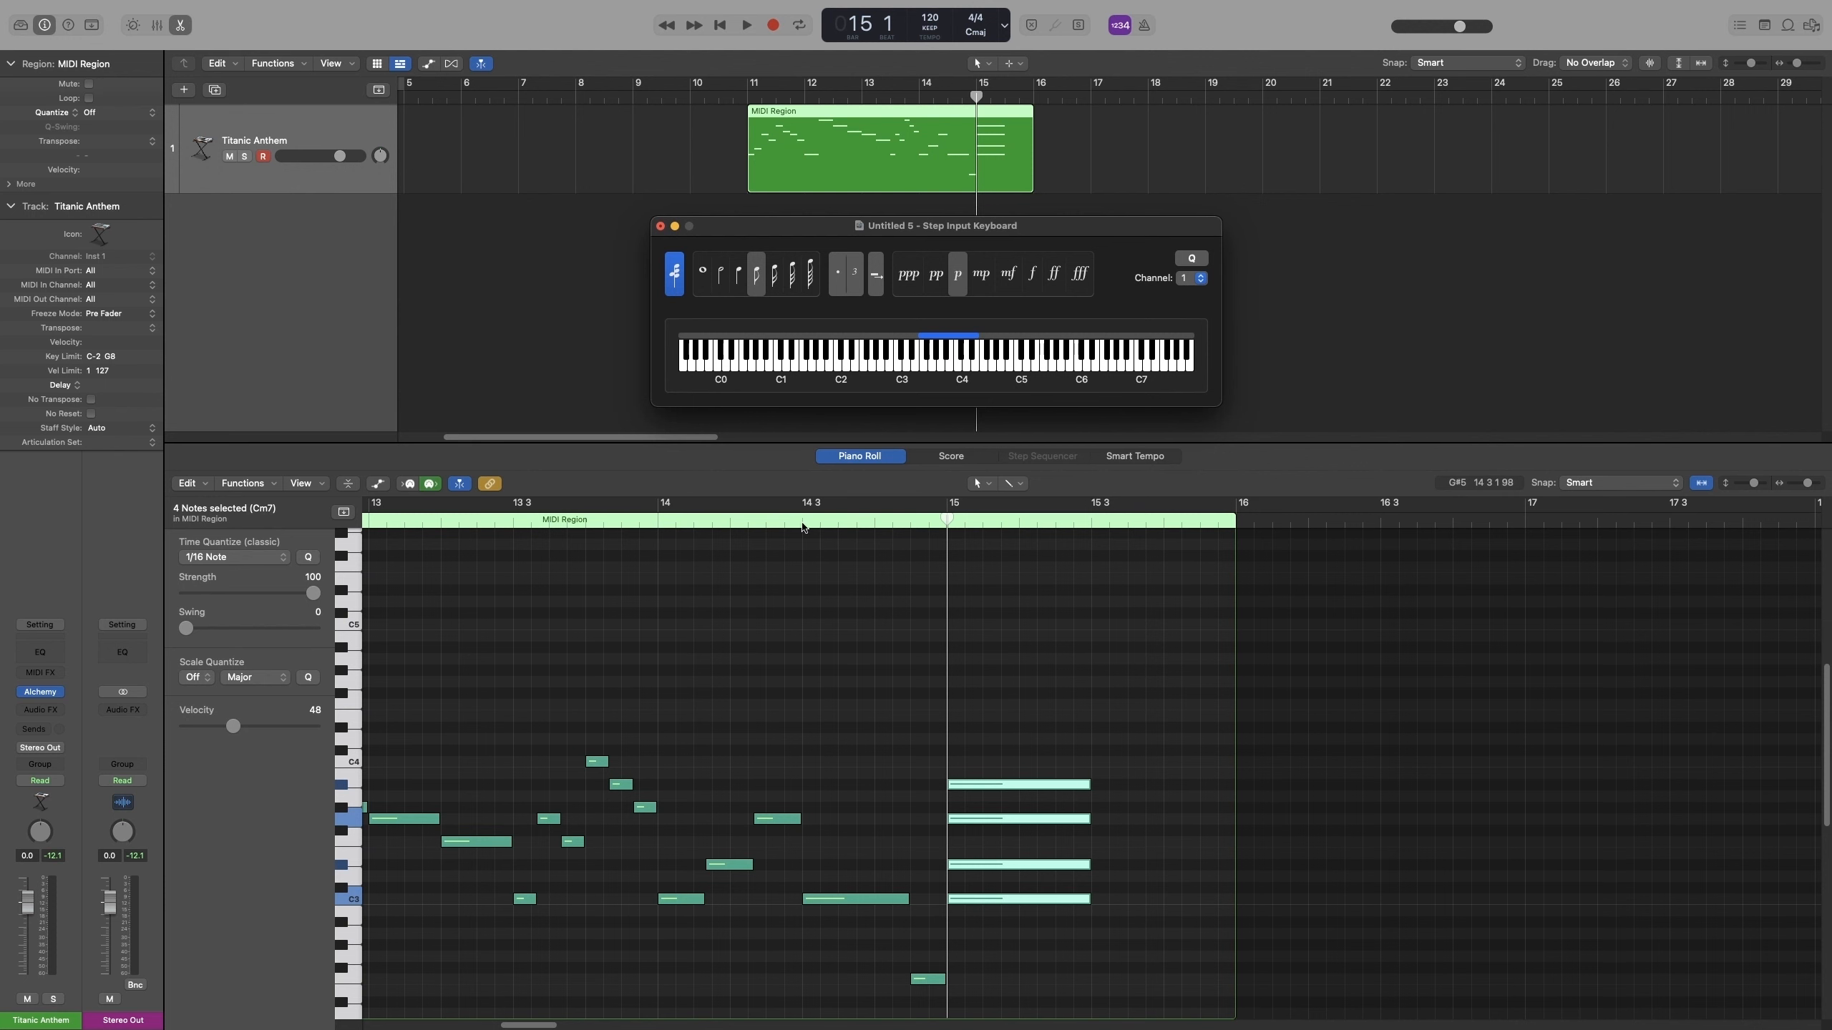
# Move the playhead to bar 20 and enable MIDI In in the Piano Roll for step input.
pyautogui.hscroll(5, 1326, 91)
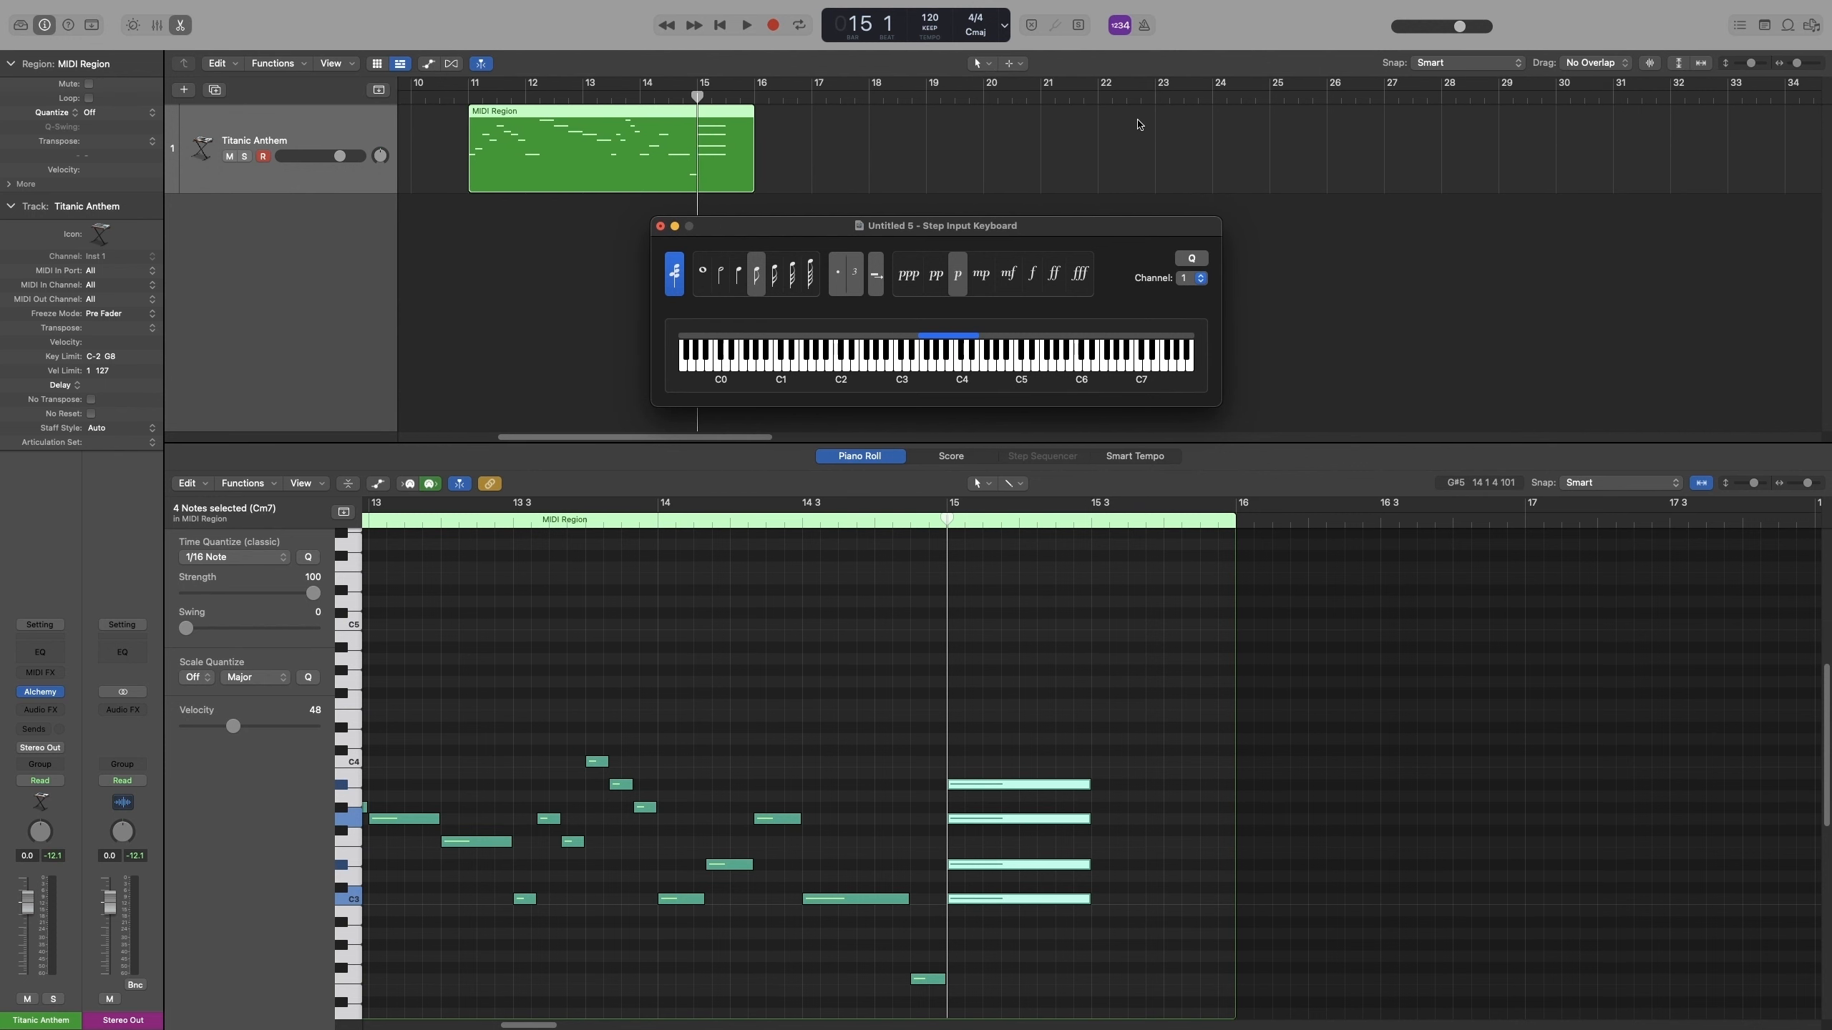
pyautogui.click(950, 94)
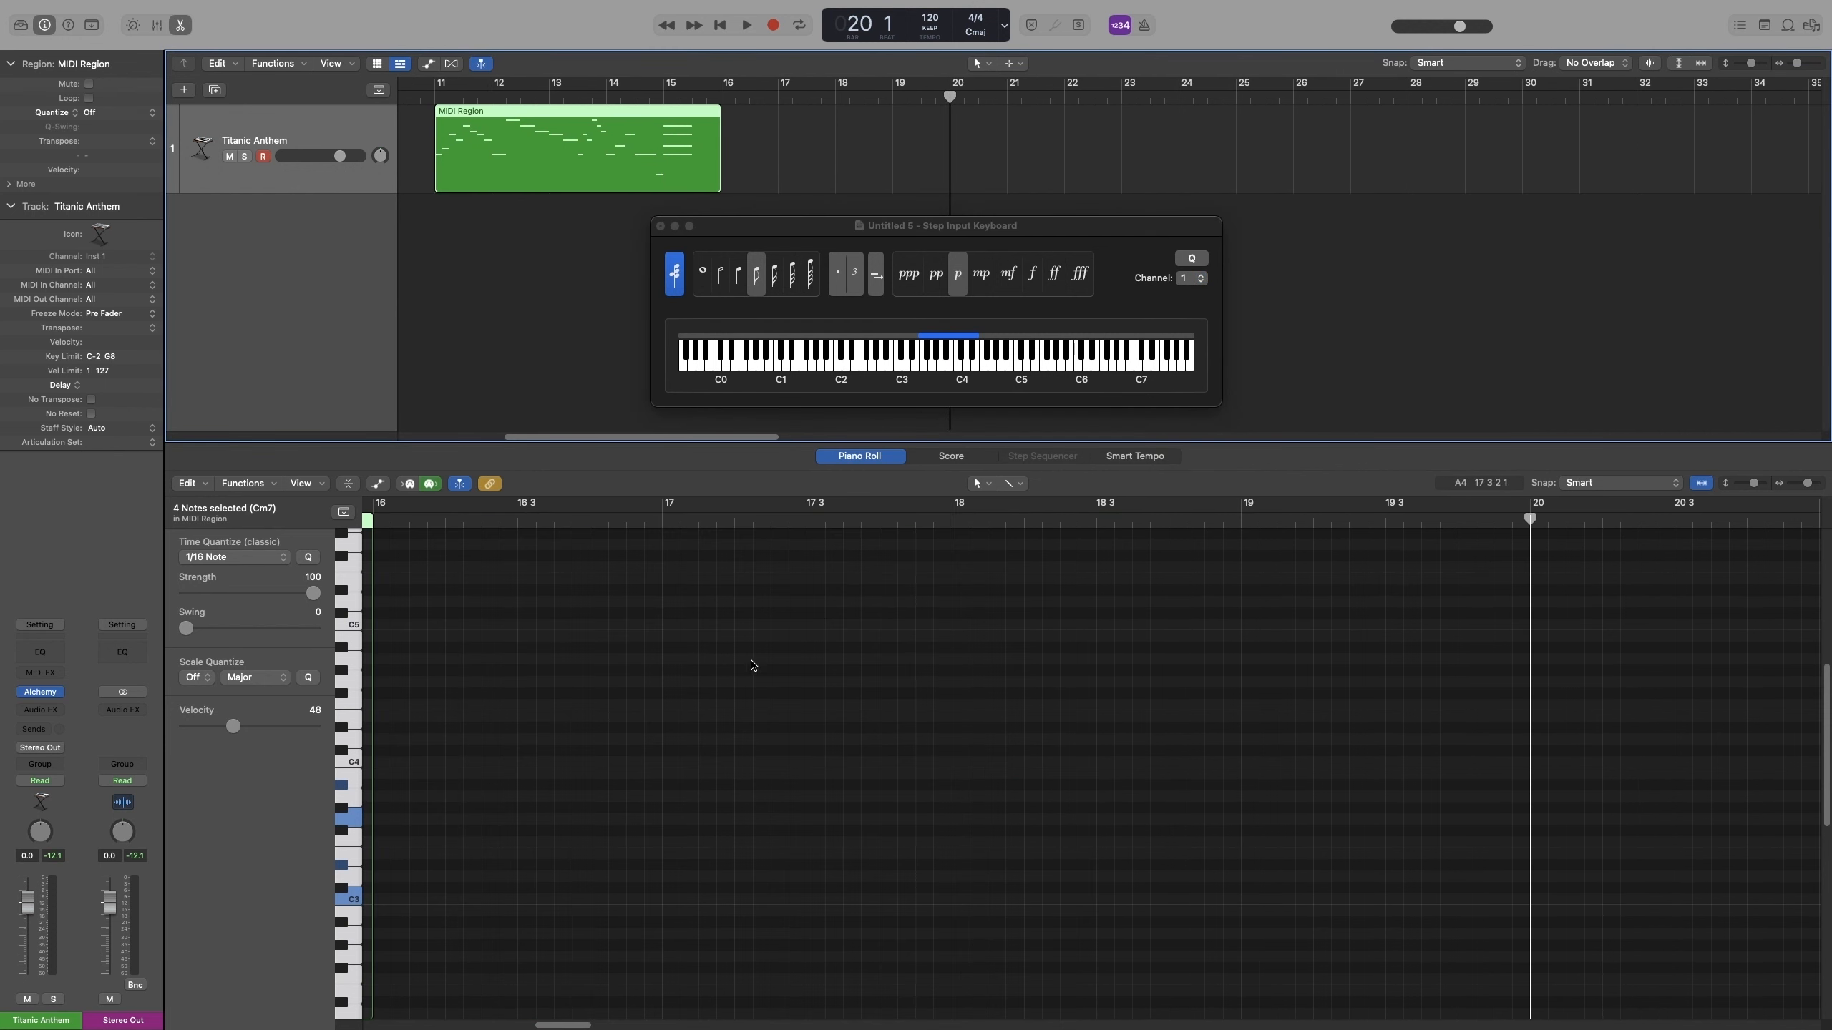
pyautogui.click(409, 483)
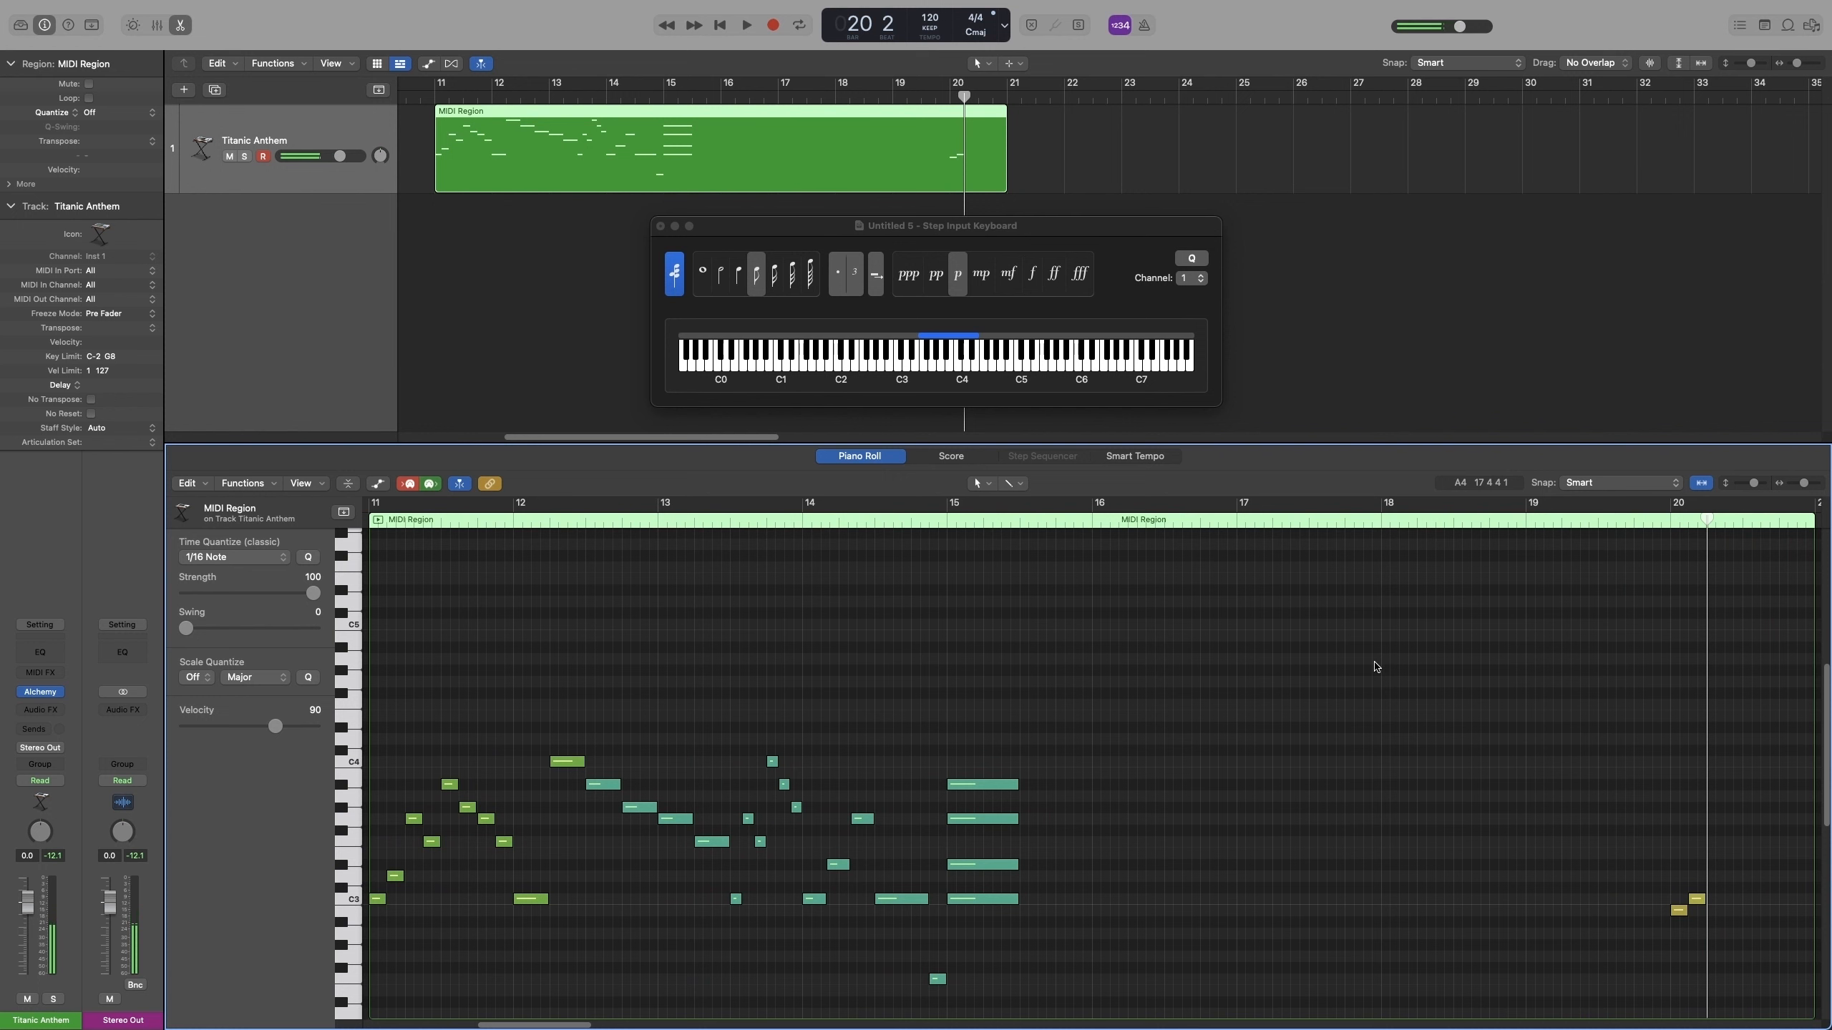
# Step-enter an eighth-note melody followed by chords from bar 20 into bar 21 using the MIDI keyboard.
pyautogui.rightClick(1659, 773)
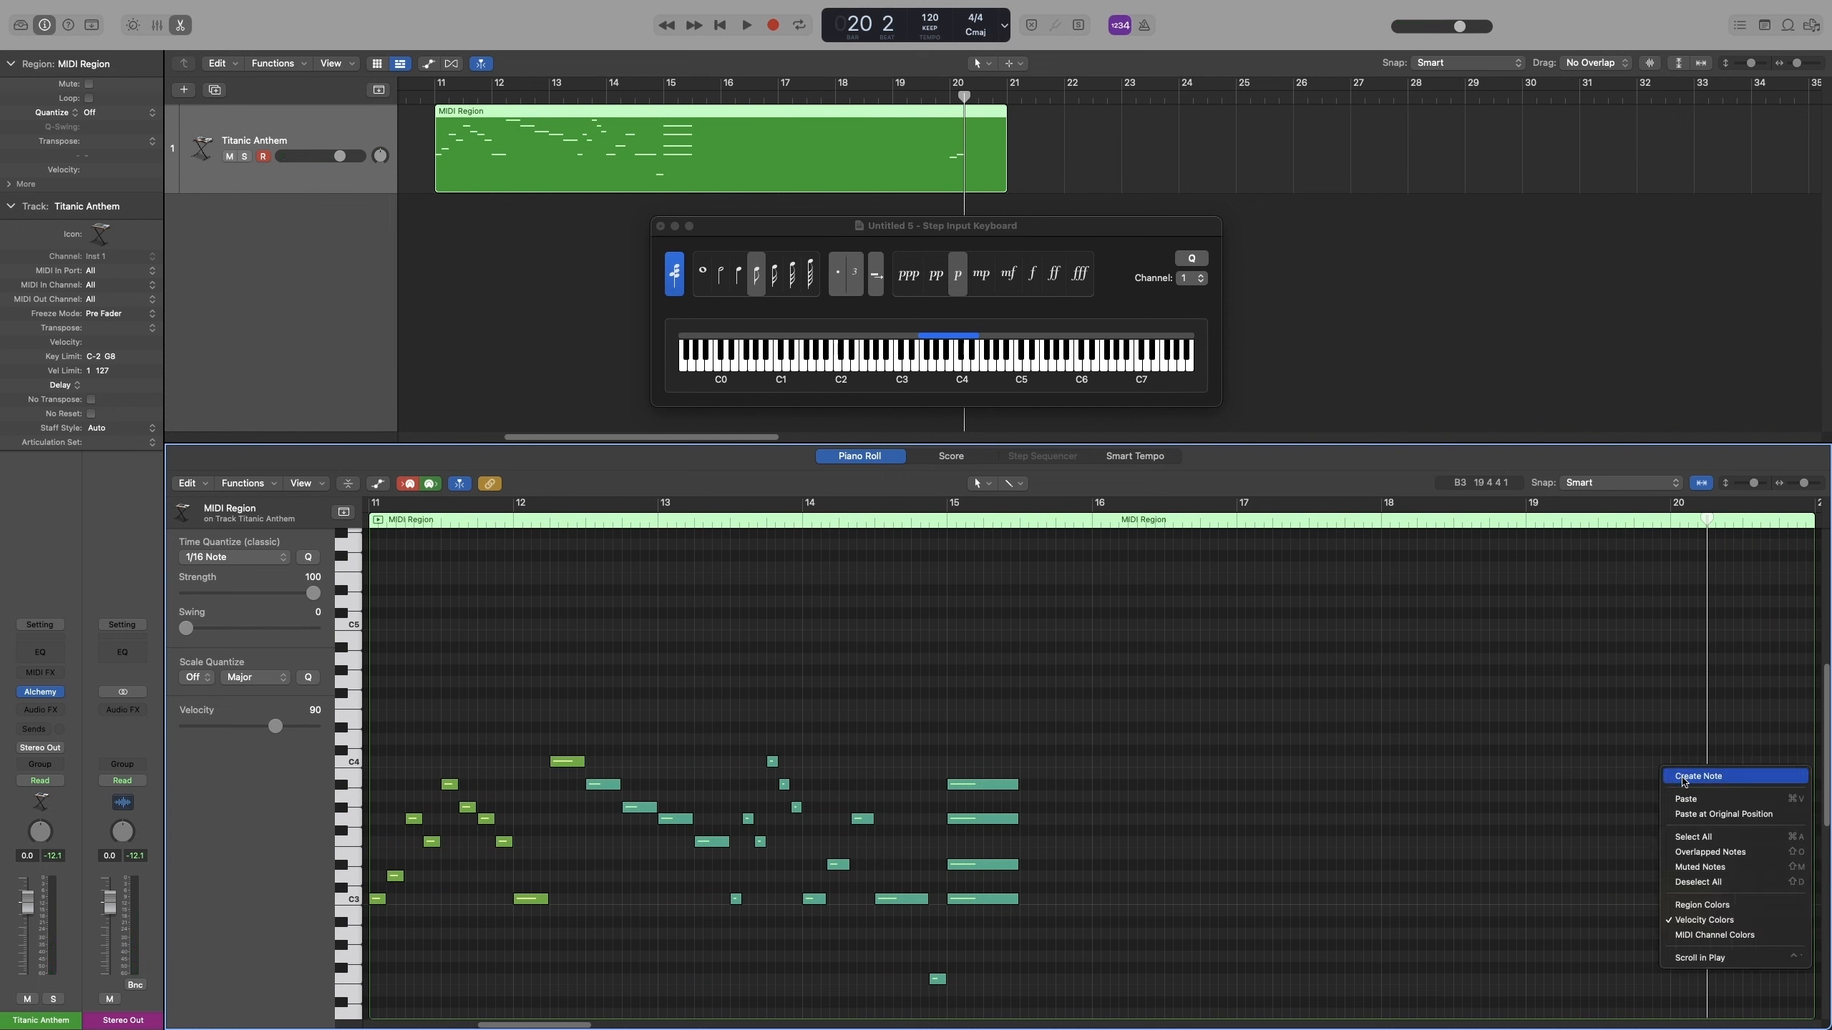
pyautogui.click(1680, 742)
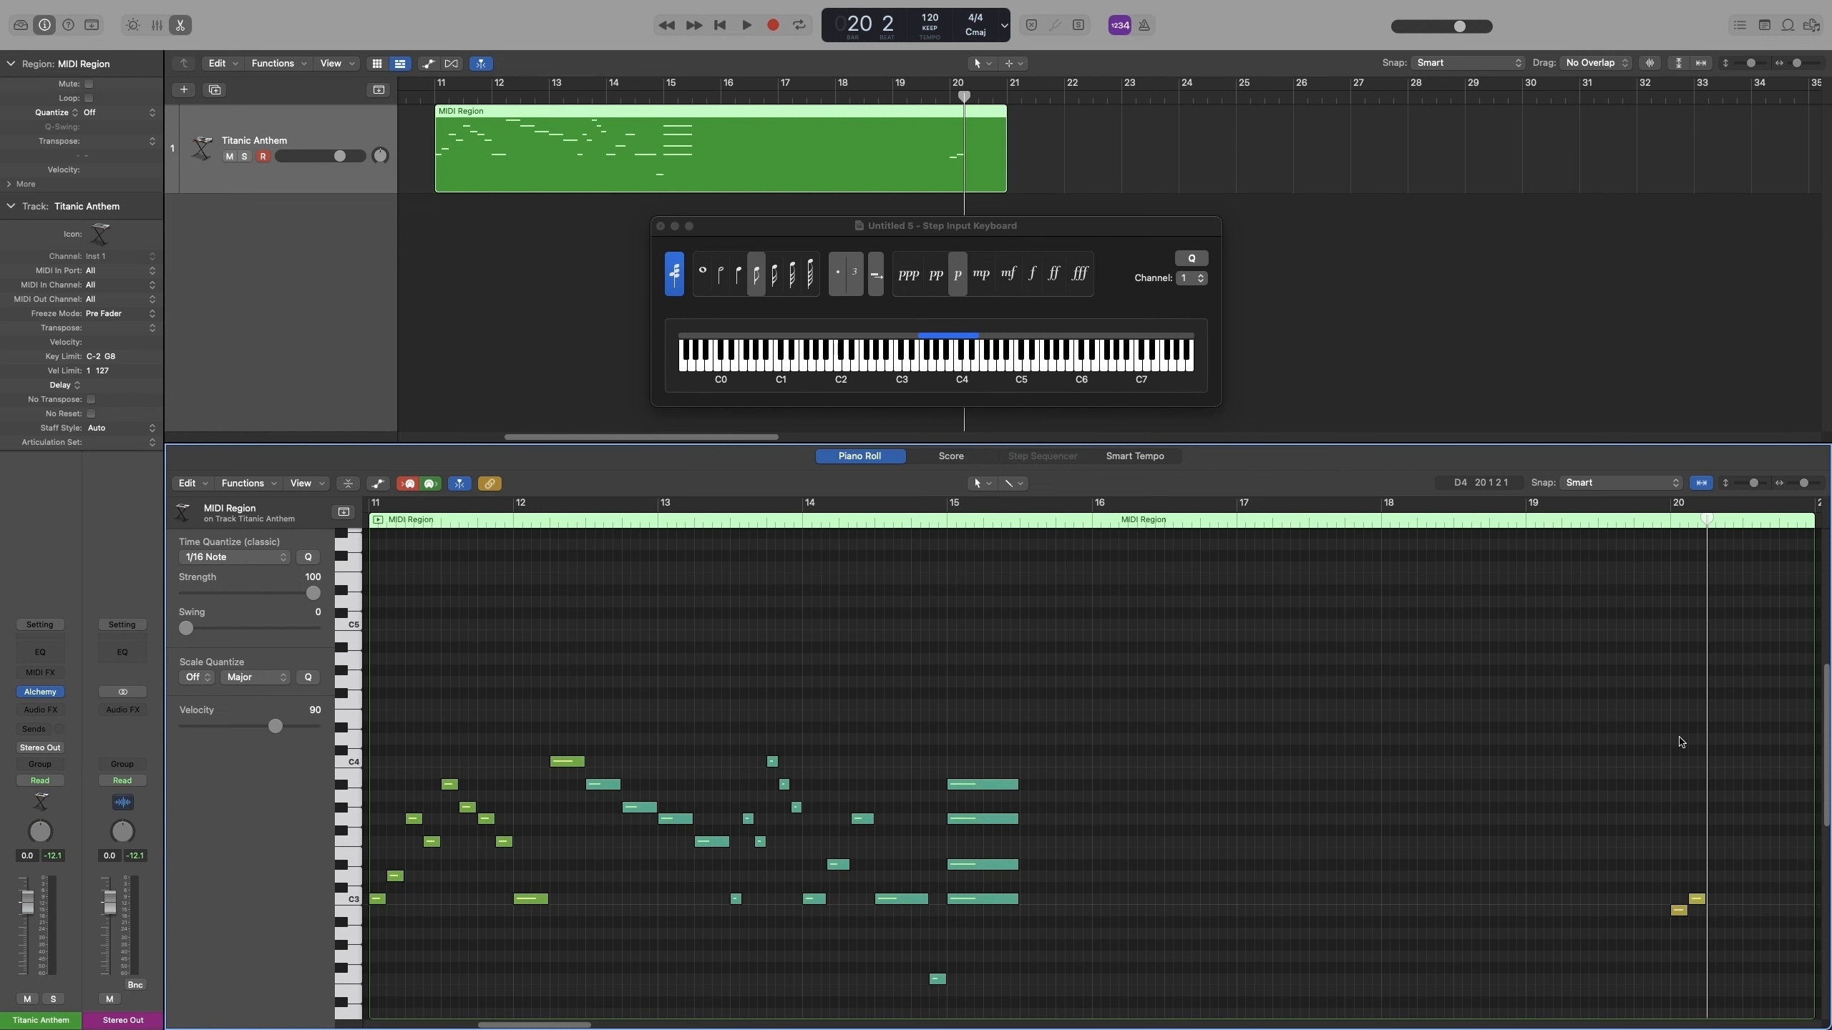
pyautogui.hscroll(5, 1680, 742)
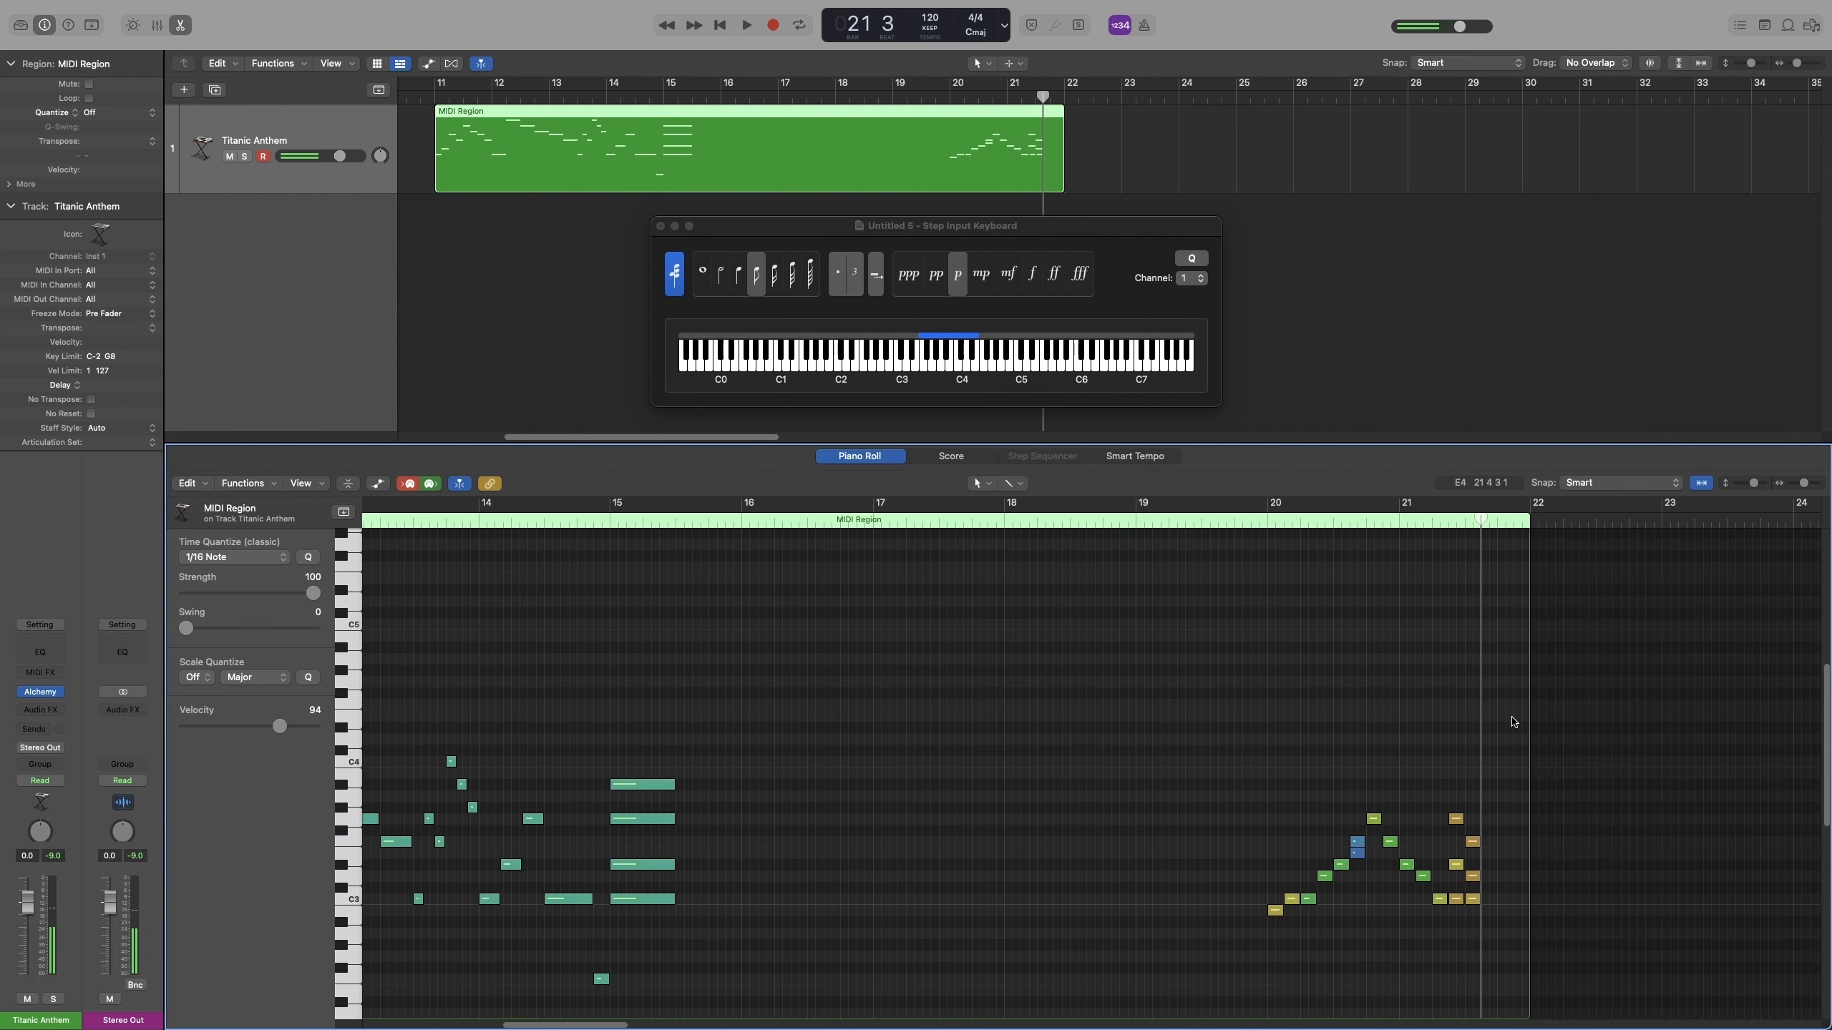
# Continue the step-entered melody up to bar 26 with quarter, half and whole notes, then add 1/64 notes.
pyautogui.click(739, 277)
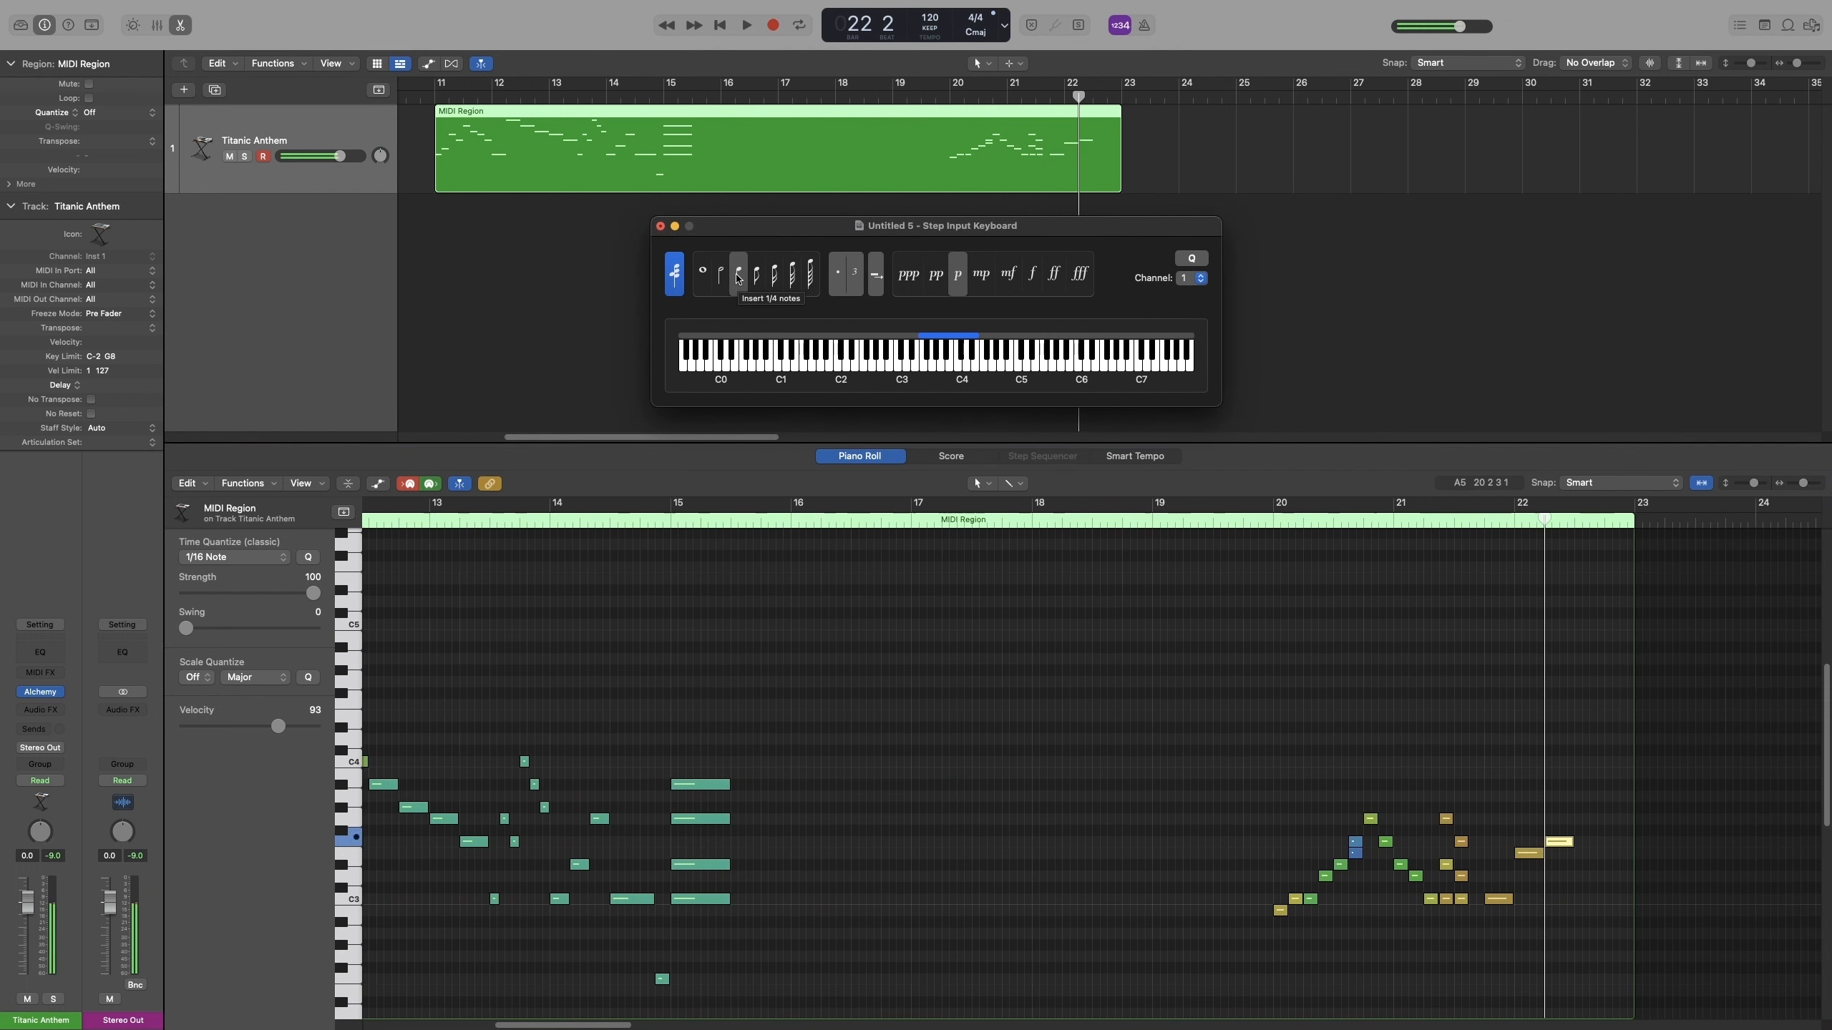
pyautogui.click(724, 276)
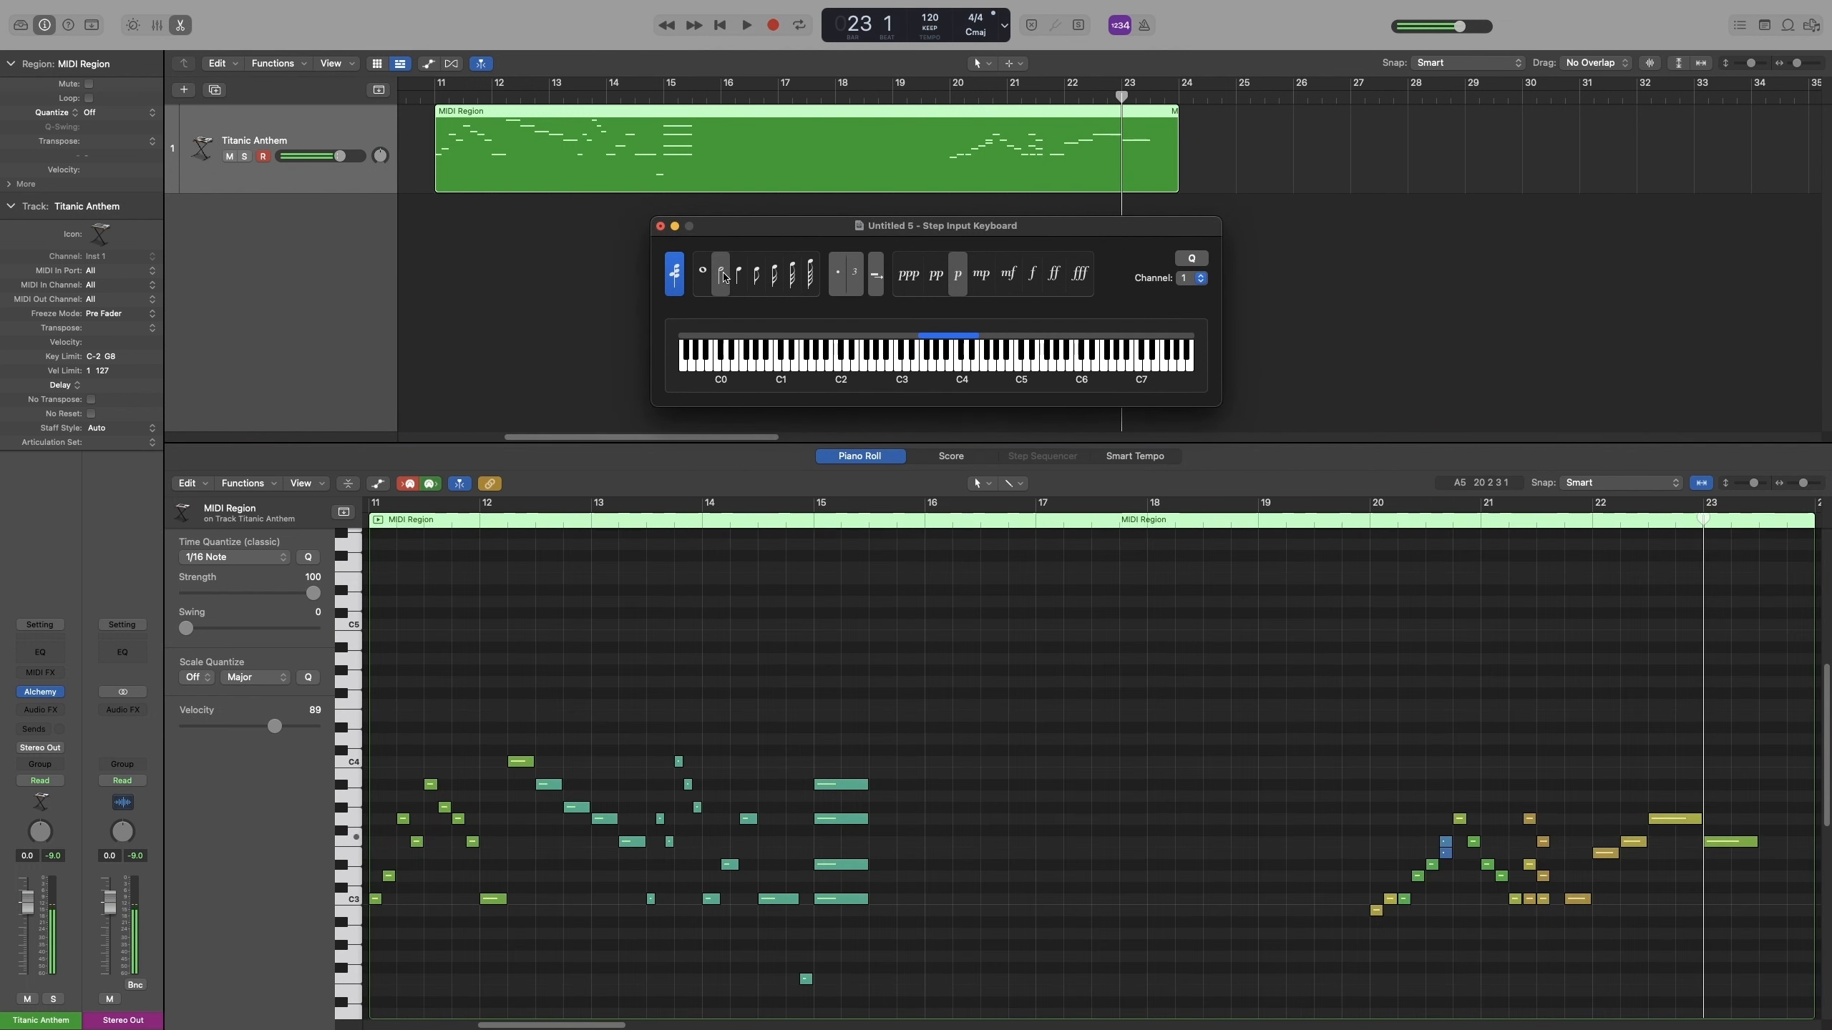
pyautogui.click(709, 277)
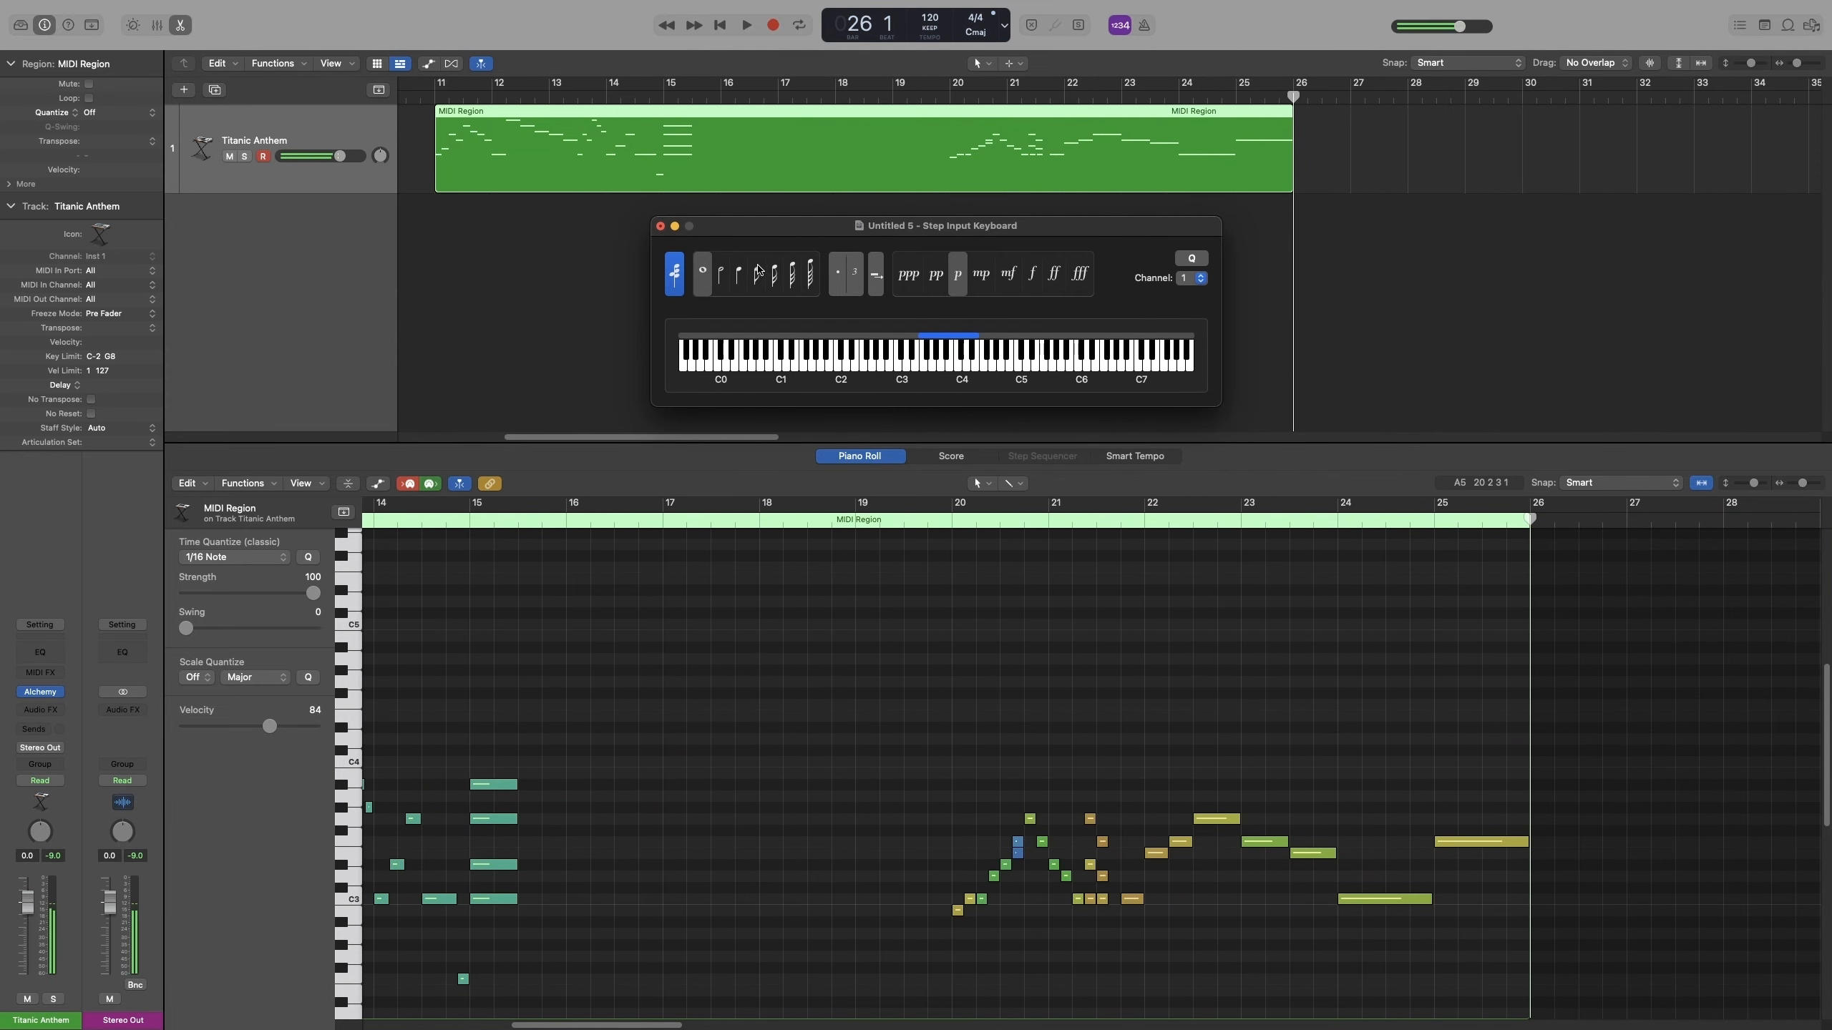
pyautogui.click(804, 287)
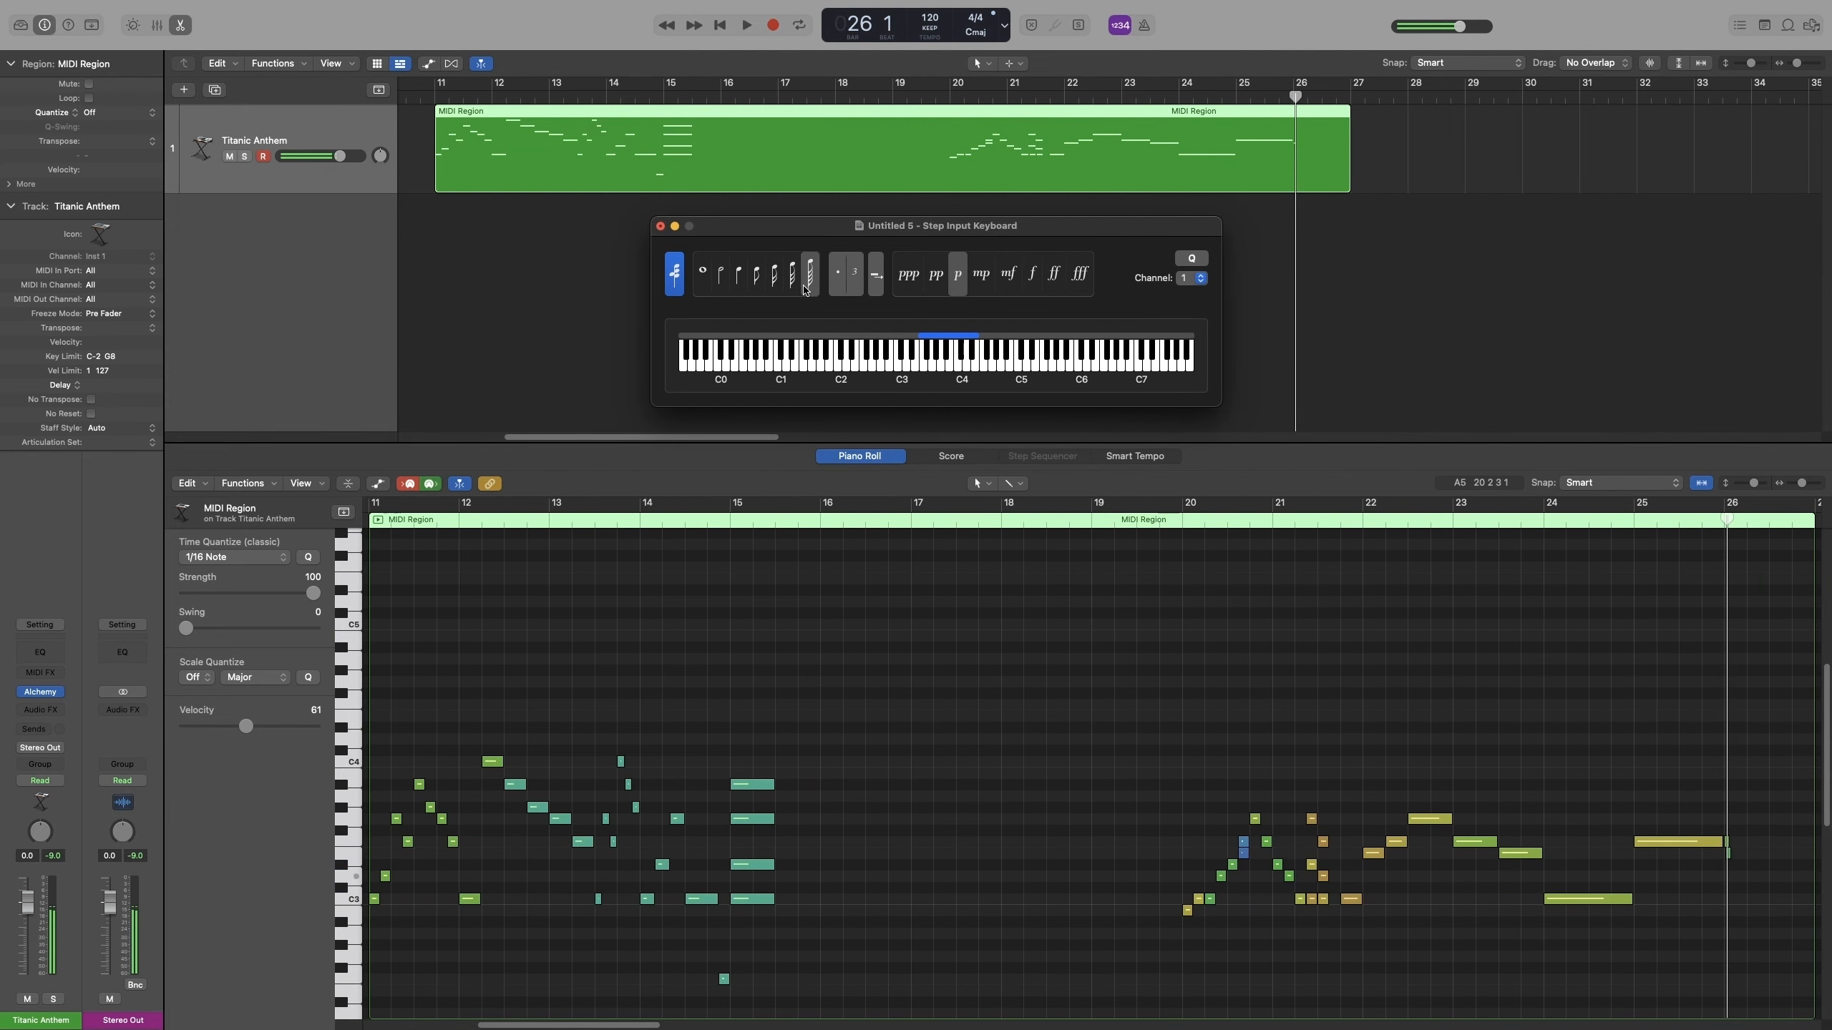
# Set the step length to 1/4 notes and enter C2, D2 and E2 in bar 26 with Musical Typing.
pyautogui.click(745, 287)
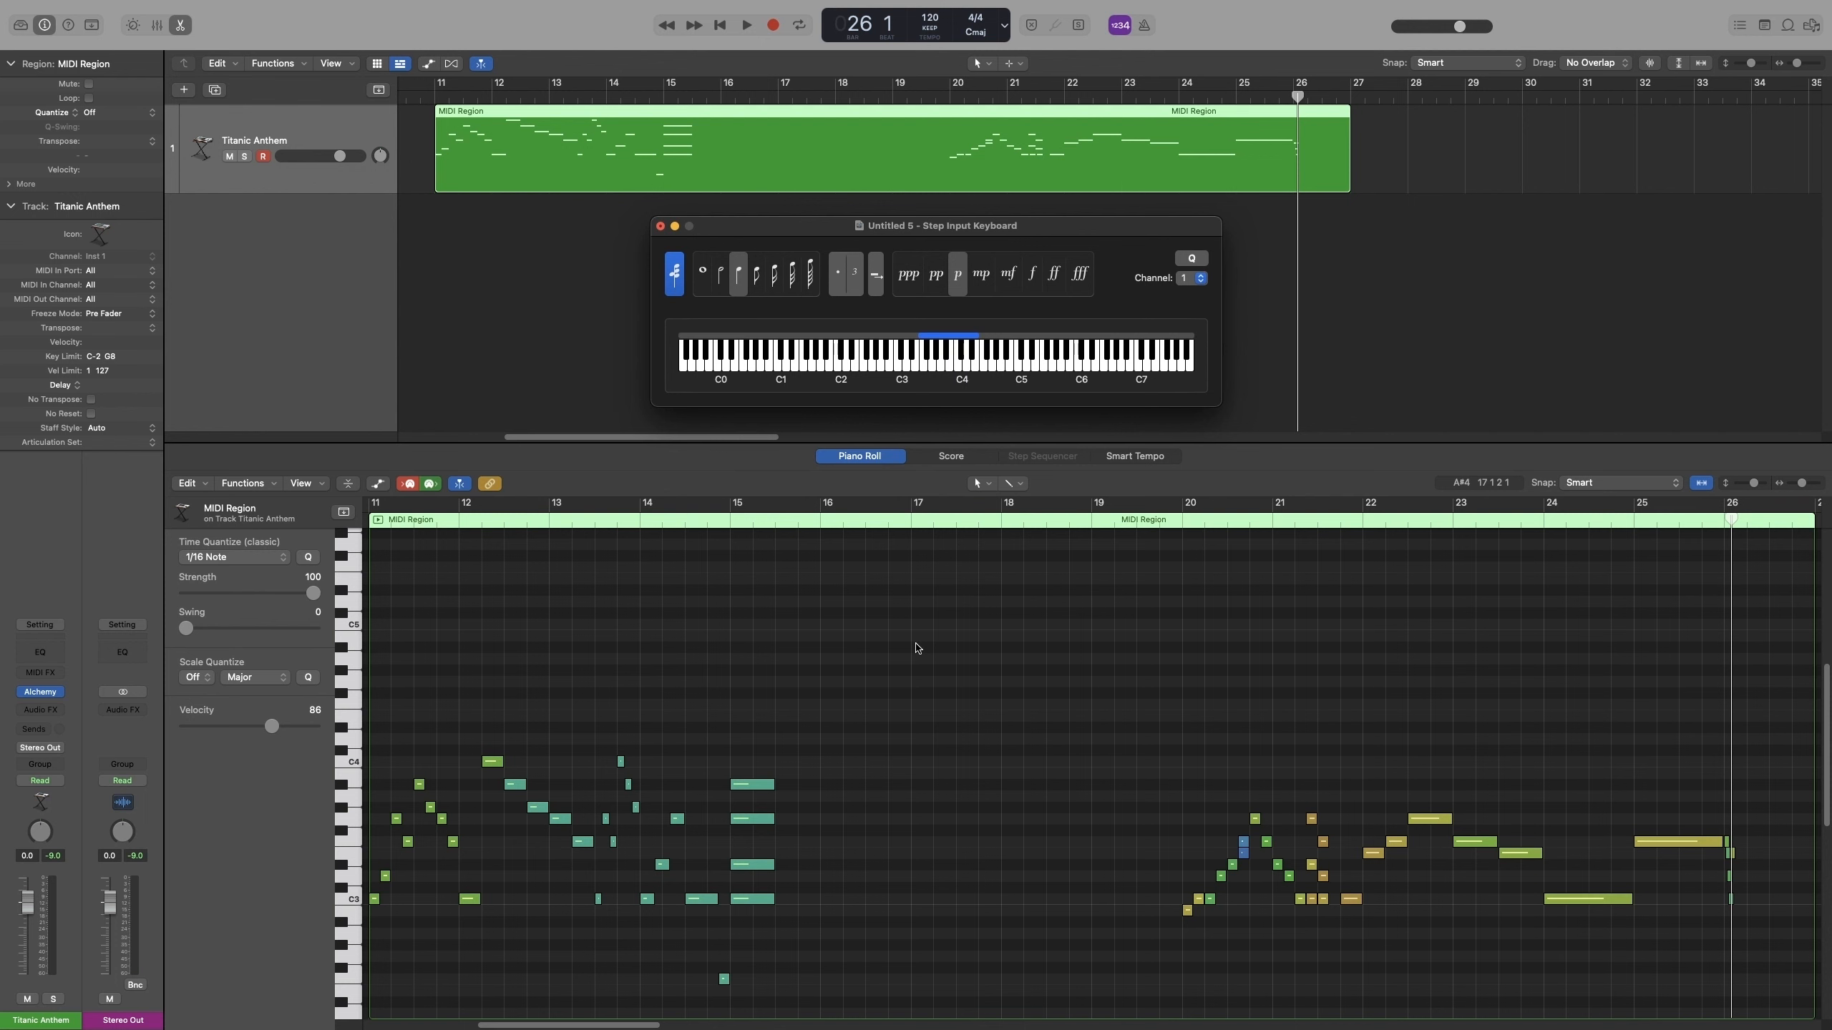
pyautogui.press('super+k')
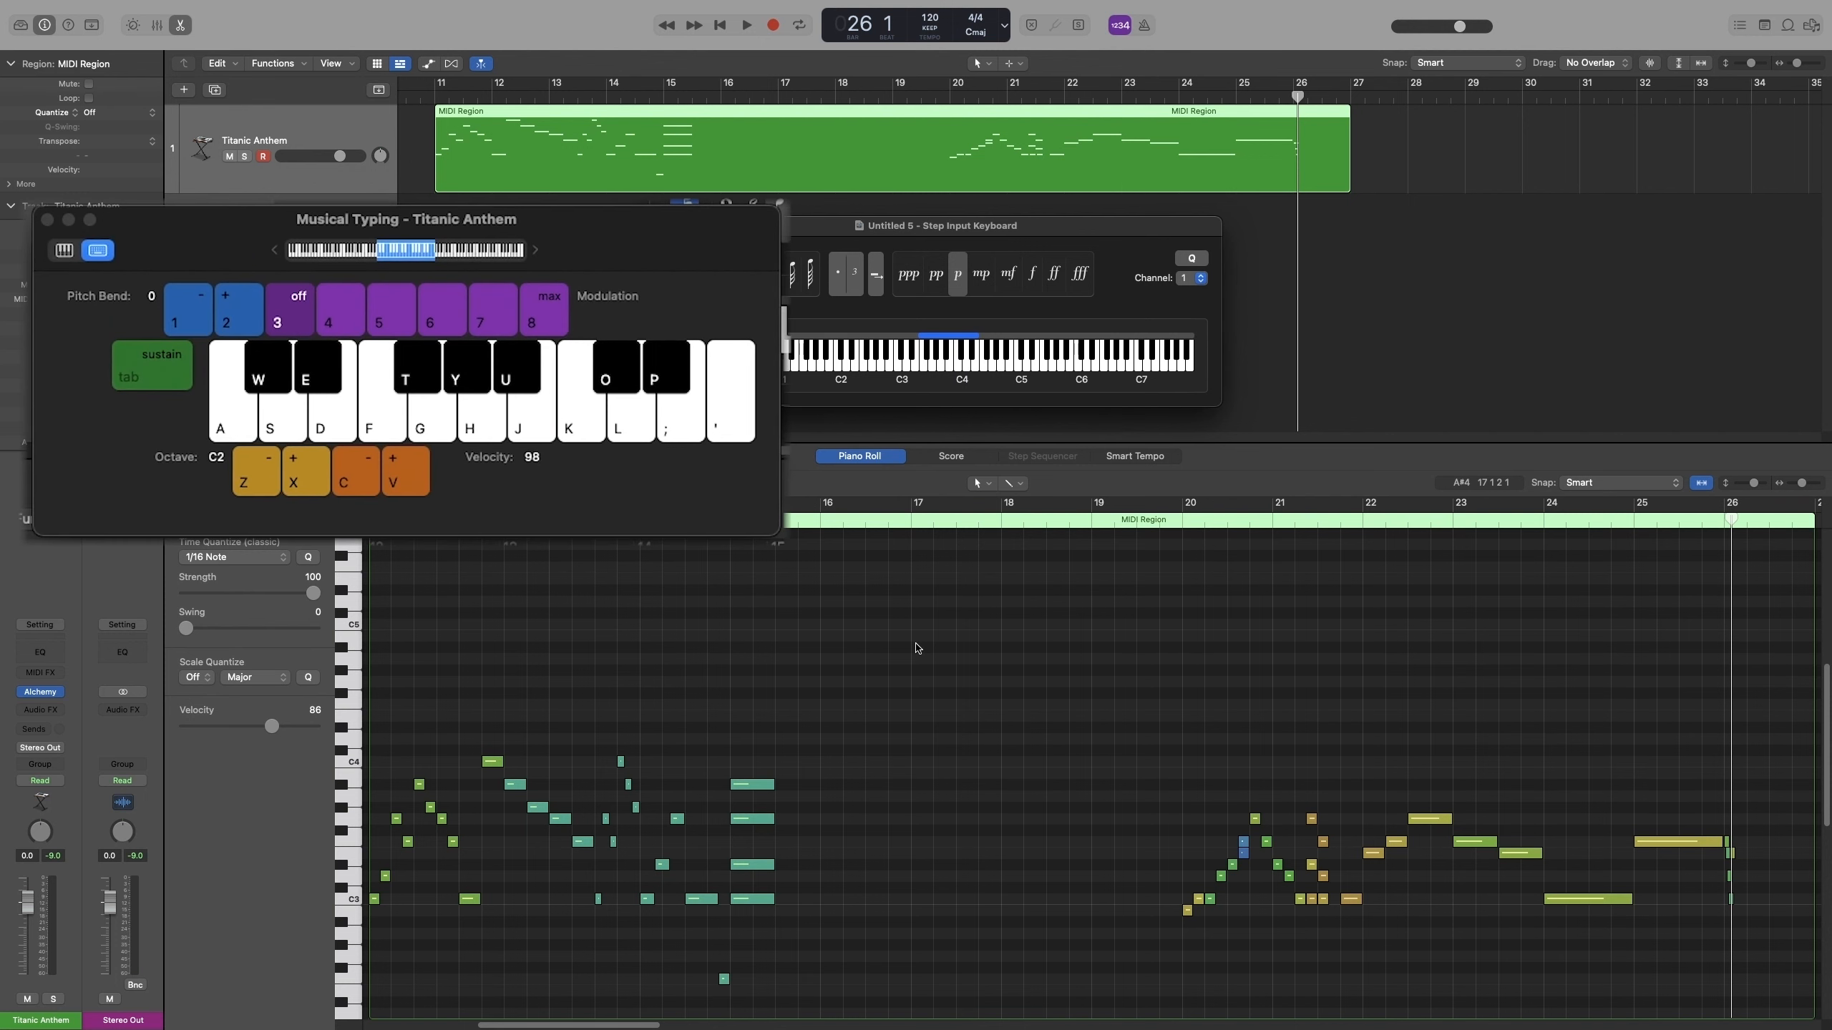
pyautogui.press('a')
pyautogui.press('s')
pyautogui.press('d')
# Raise the Musical Typing velocity to 127 and enter quarter notes C2, D2, E2, C2 and a D2–E2 chord.
pyautogui.press('v')
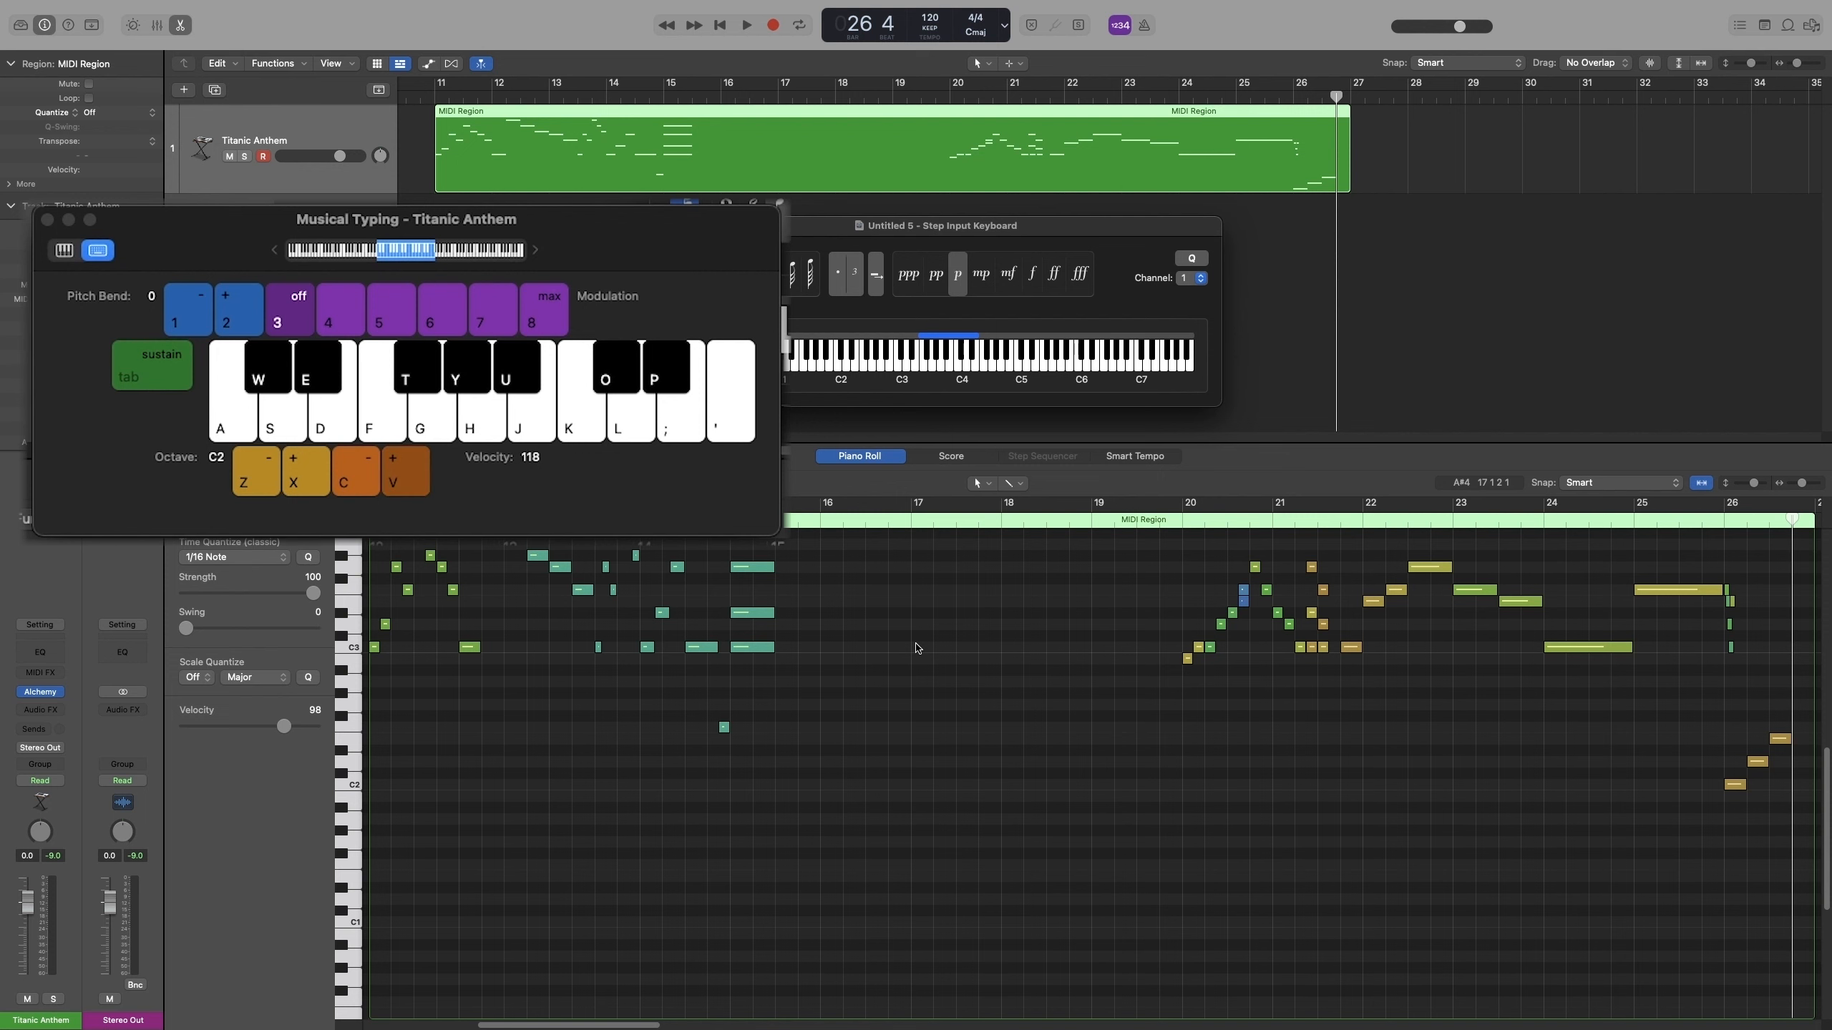
pyautogui.press('v')
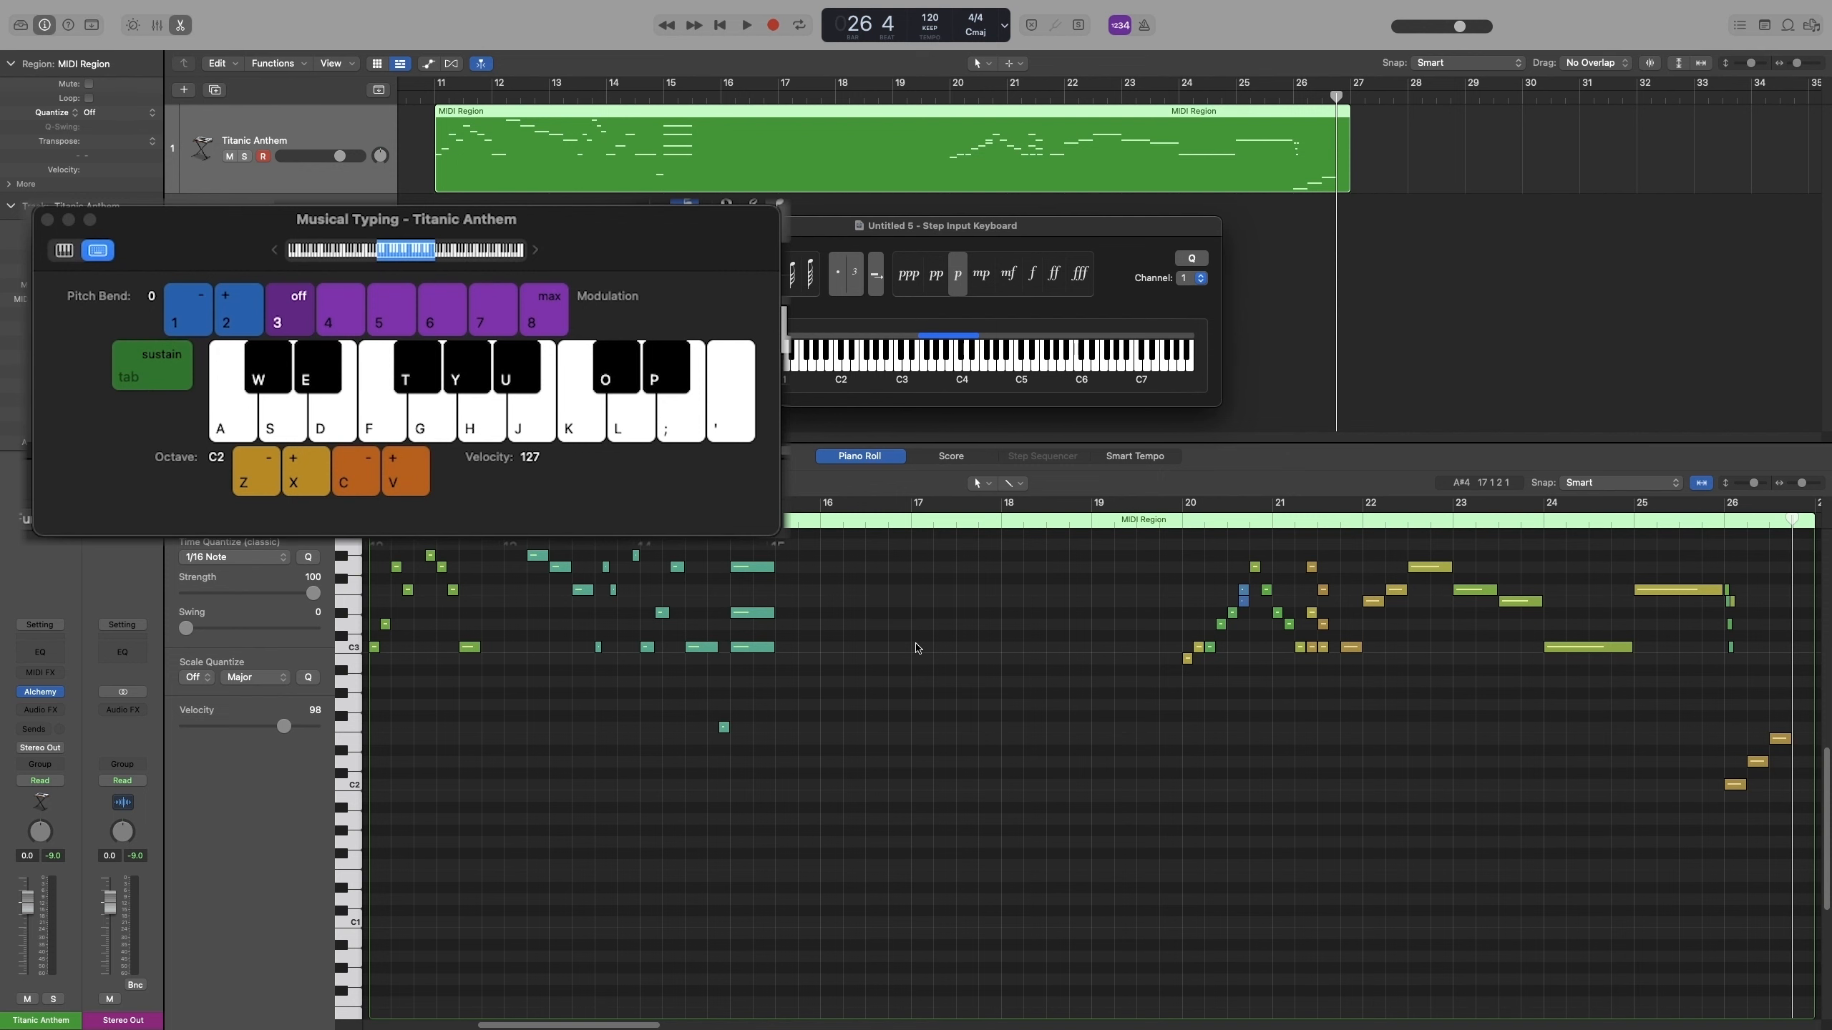
pyautogui.press('a')
pyautogui.press('s')
pyautogui.press('d')
pyautogui.press('a')
pyautogui.hotkey('s', 'd')
# Lower the Musical Typing velocity to 87 and enter a C2–D2–E2 quarter-note chord at bar 28.
pyautogui.press('c')
pyautogui.press('c')
pyautogui.hotkey('a', 's', 'd')
# Raise the Musical Typing octave to C3 and enter quarter notes C3, D3, E3 and C3 from bar 28.
pyautogui.press('x')
pyautogui.press('a')
pyautogui.press('s')
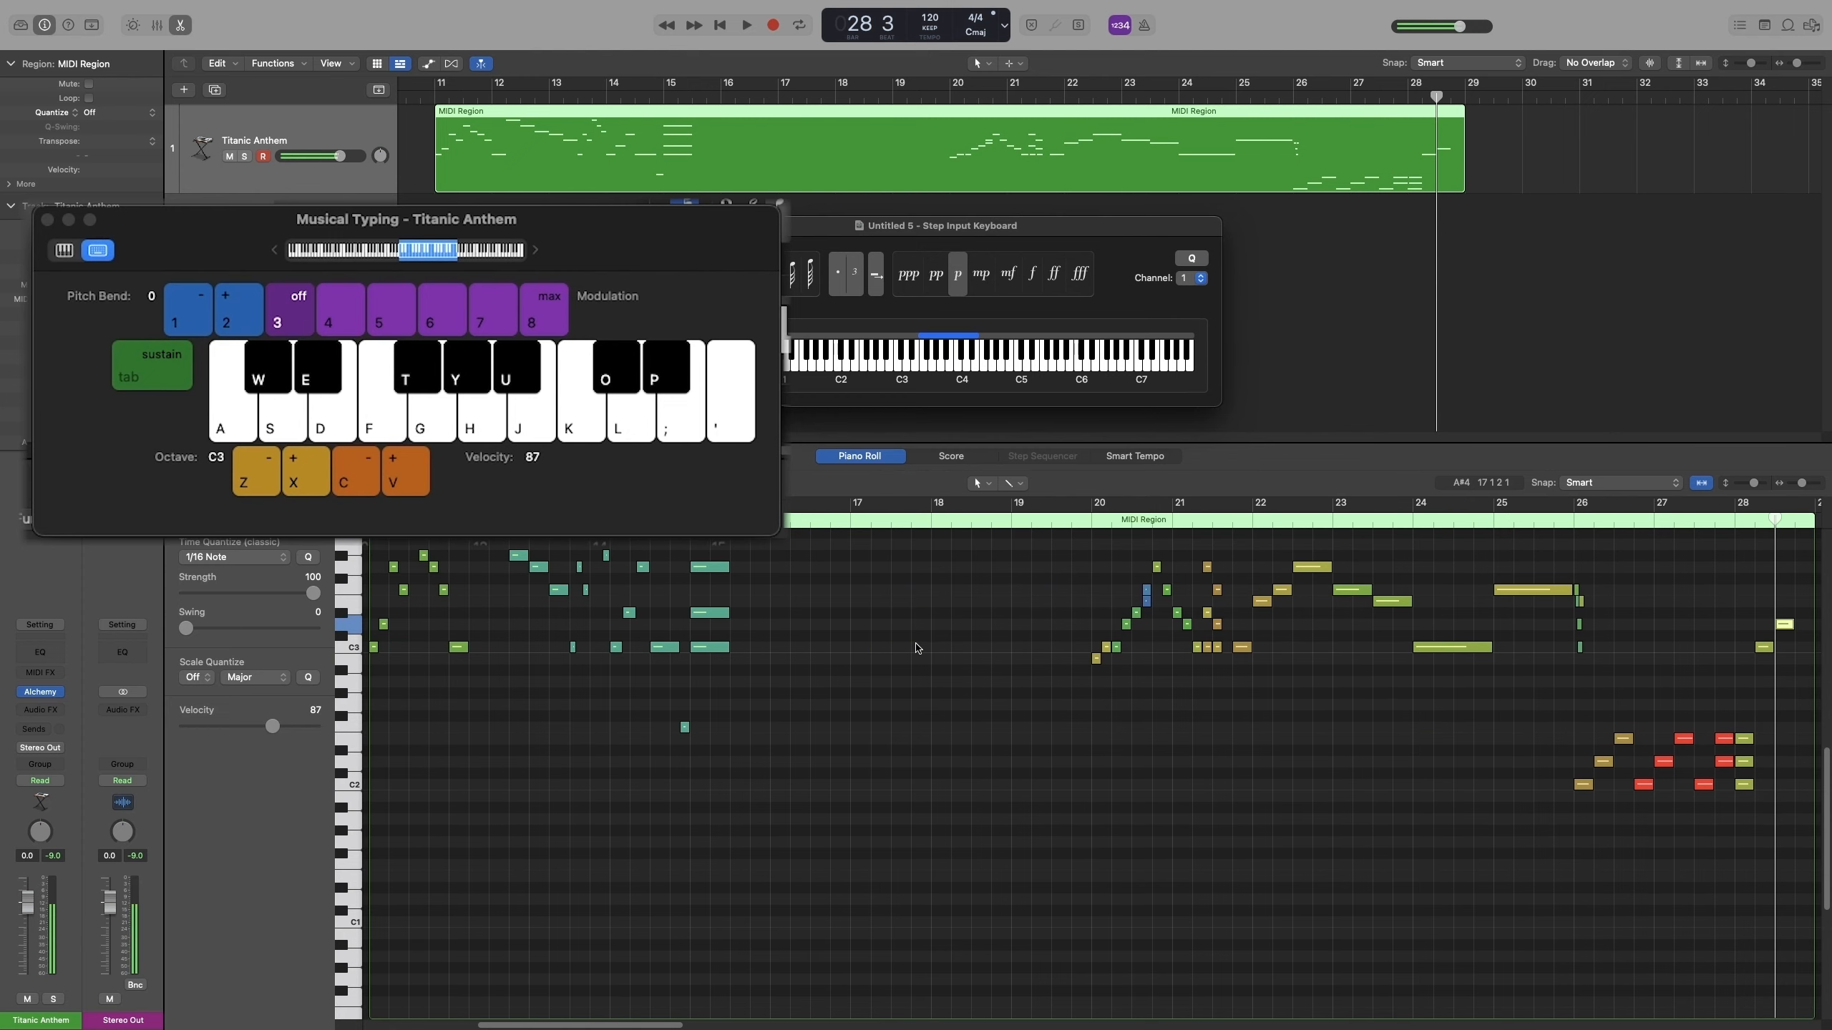
pyautogui.press('d')
pyautogui.press('a')
# Lower the Musical Typing octave by two and enter quarter notes C1, D1, E1 and C1 from bar 29.
pyautogui.press('z')
pyautogui.press('z')
pyautogui.press('a')
pyautogui.press('s')
pyautogui.press('d')
pyautogui.press('a')
# Return the octave to C3, set the step length to 1/16 notes, and enter C3, D3, E3, D3, C3, D3 in bar 30.
pyautogui.press('x')
pyautogui.press('x')
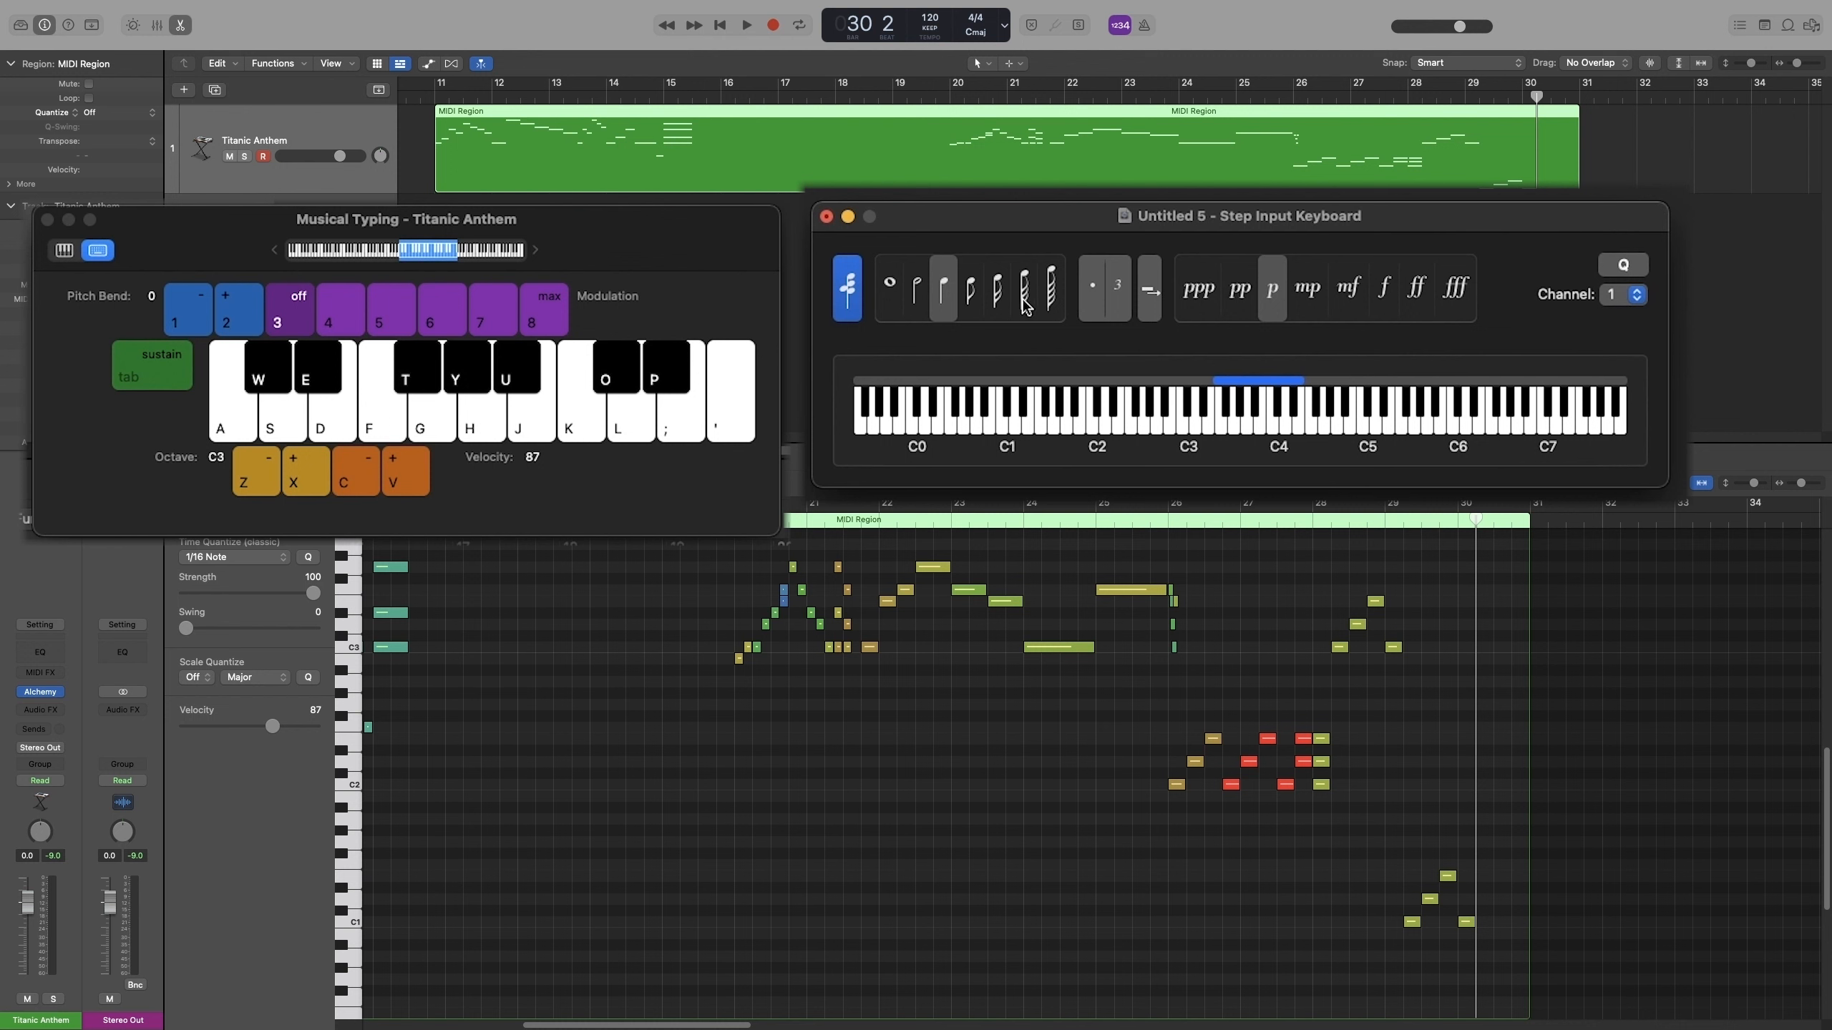
pyautogui.click(1001, 292)
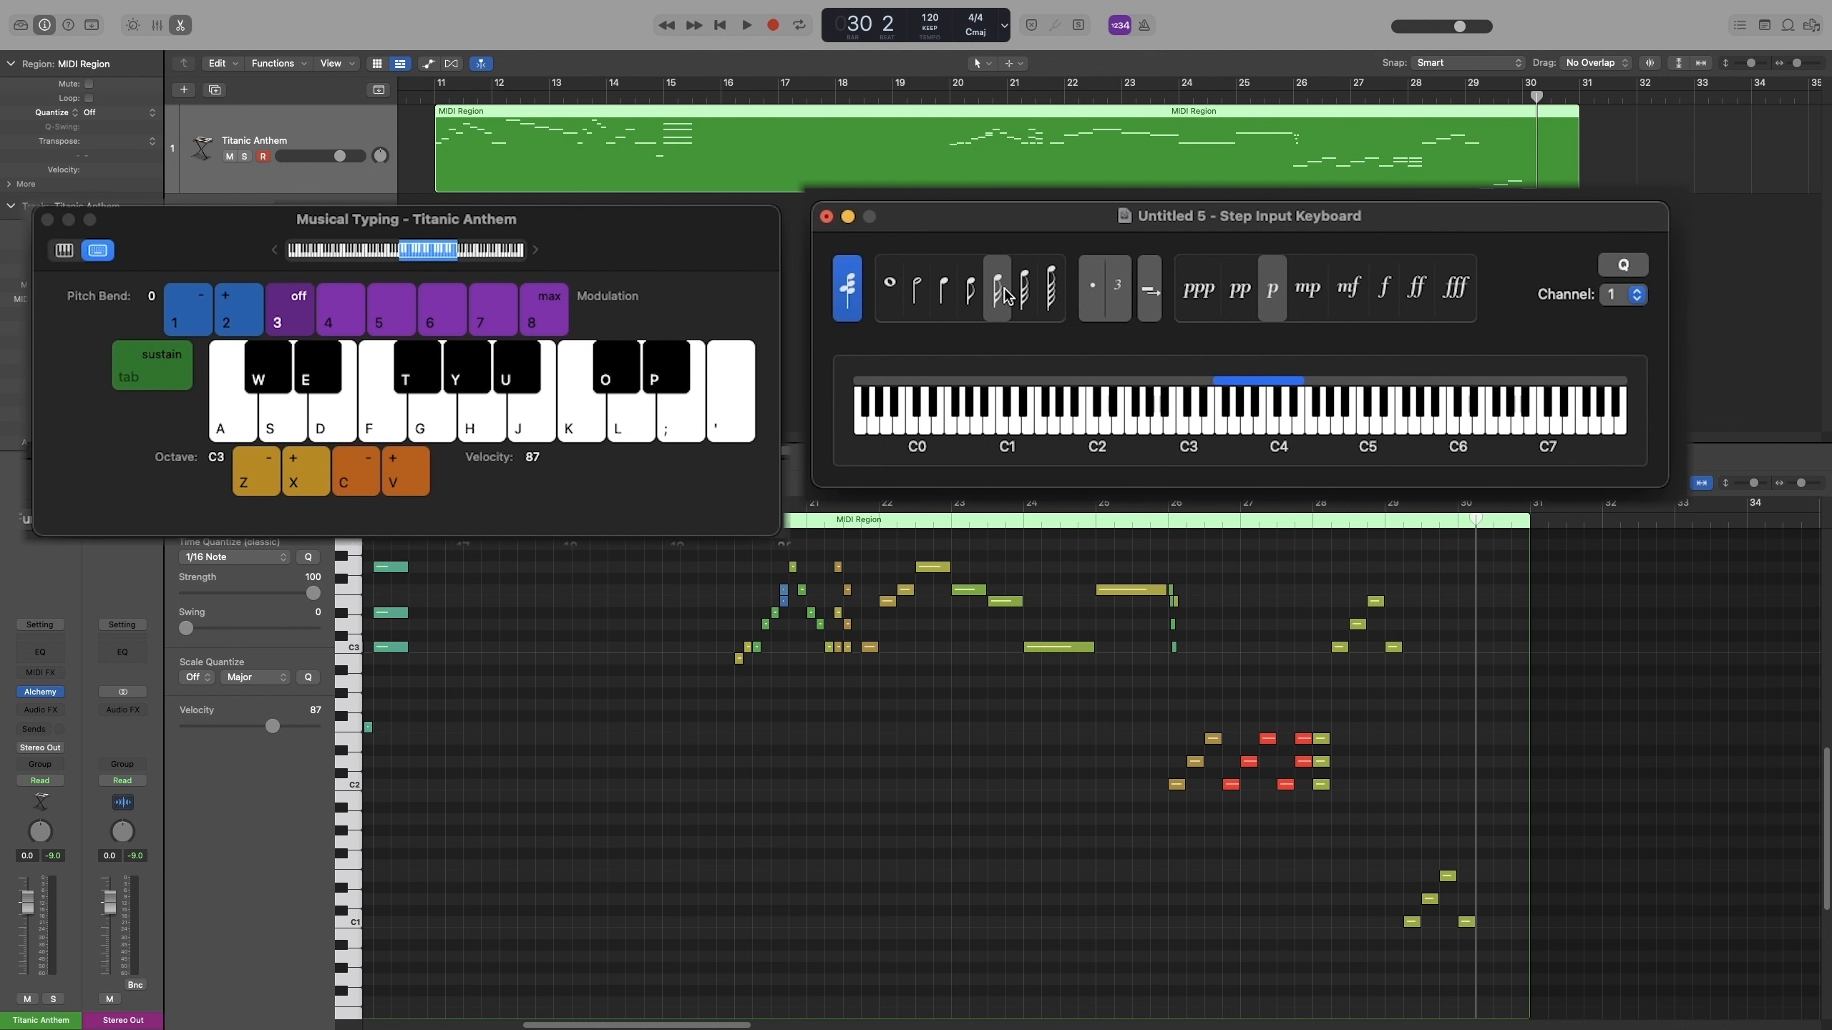
pyautogui.press('a')
pyautogui.press('s')
pyautogui.press('d')
pyautogui.press('s')
pyautogui.press('a')
pyautogui.press('s')
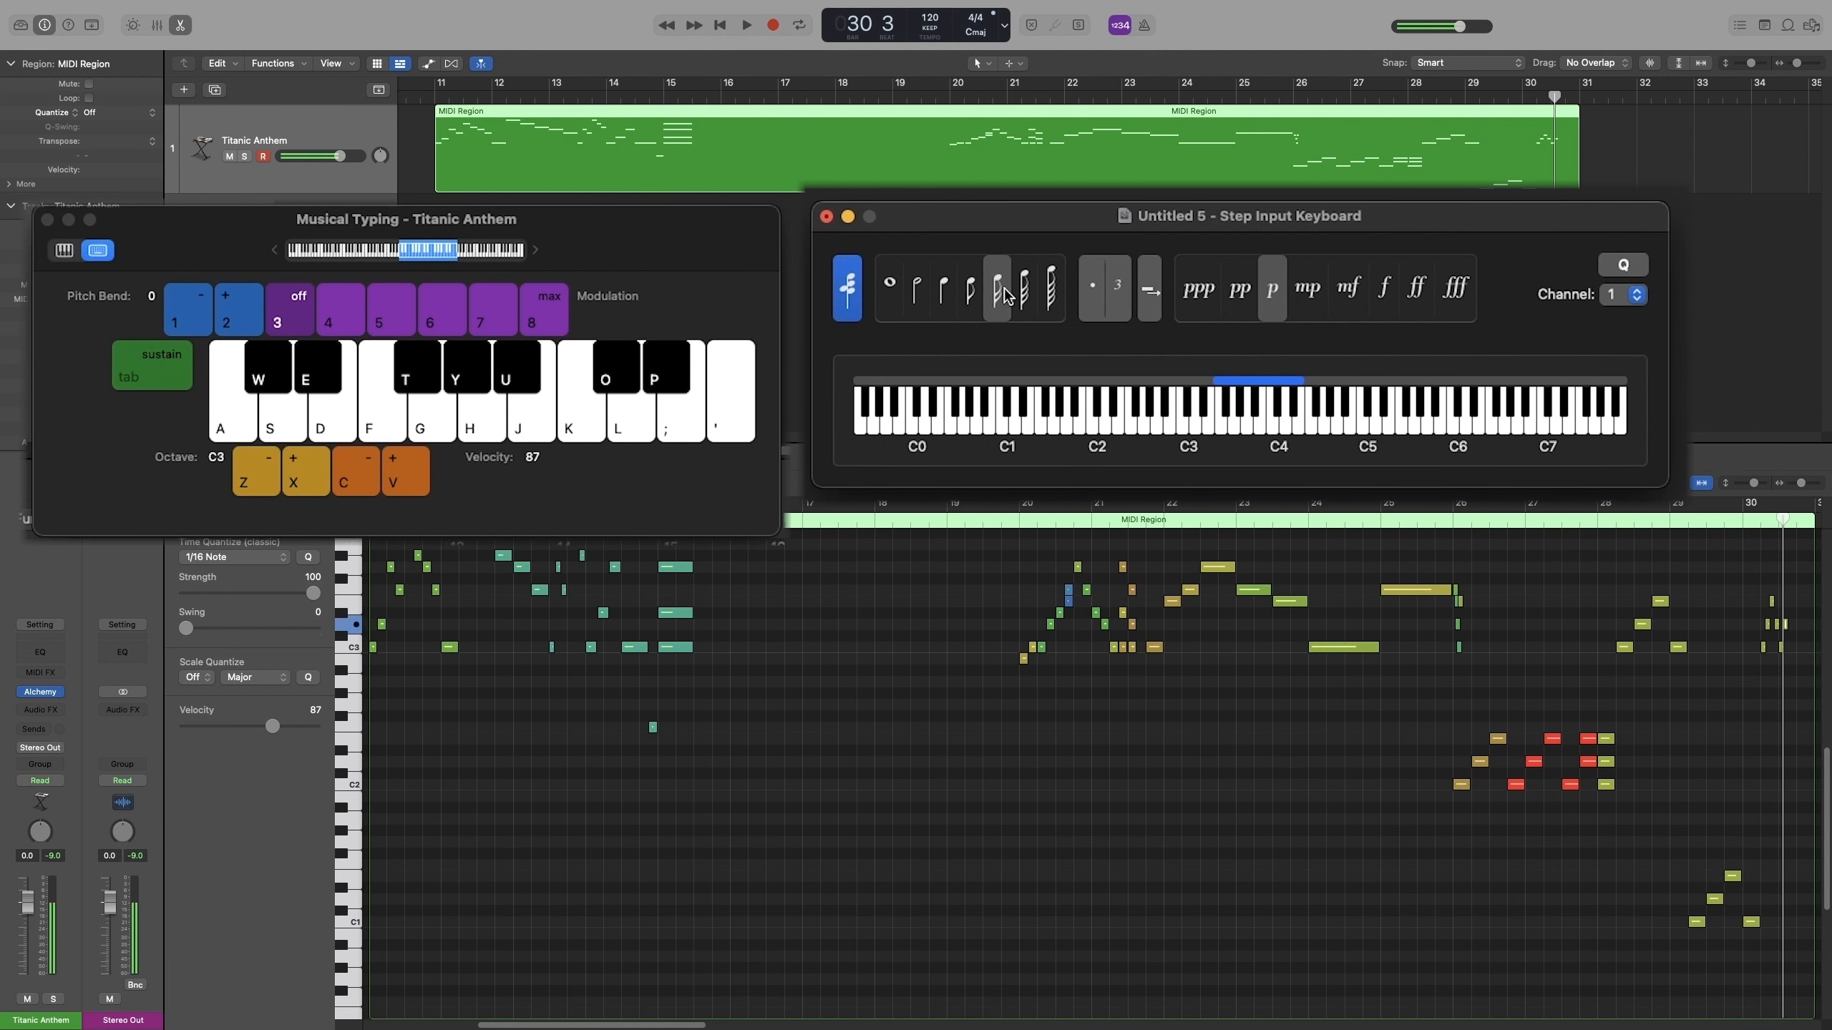